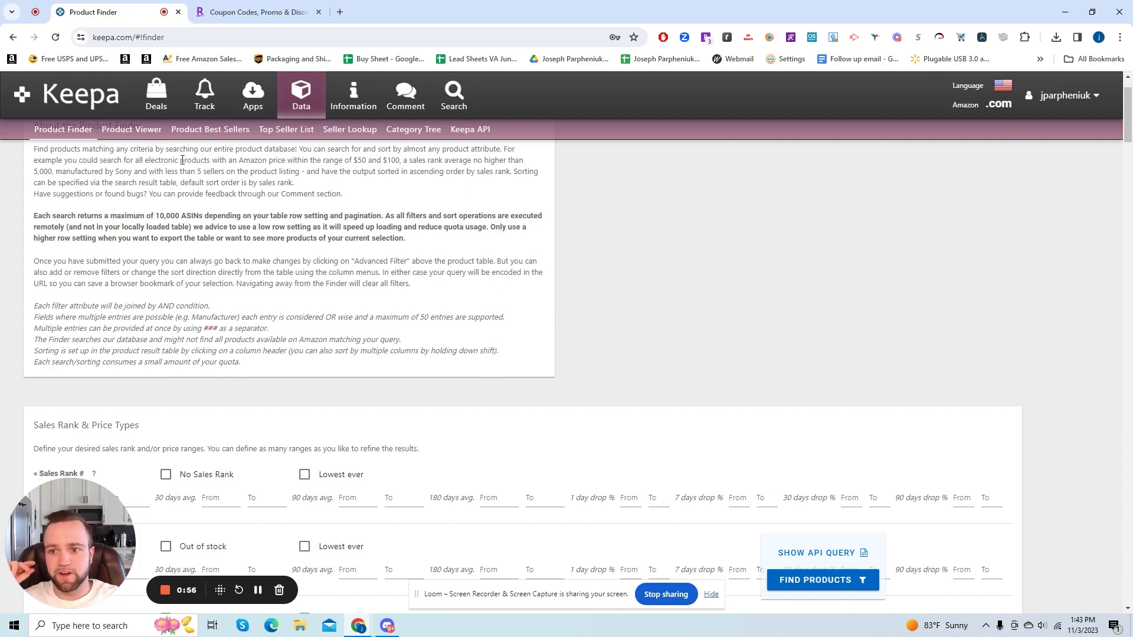
- Activate 10% cash back at M·A·C Cosmetics from Rakuten's More coupons to love section
left_click(228, 12)
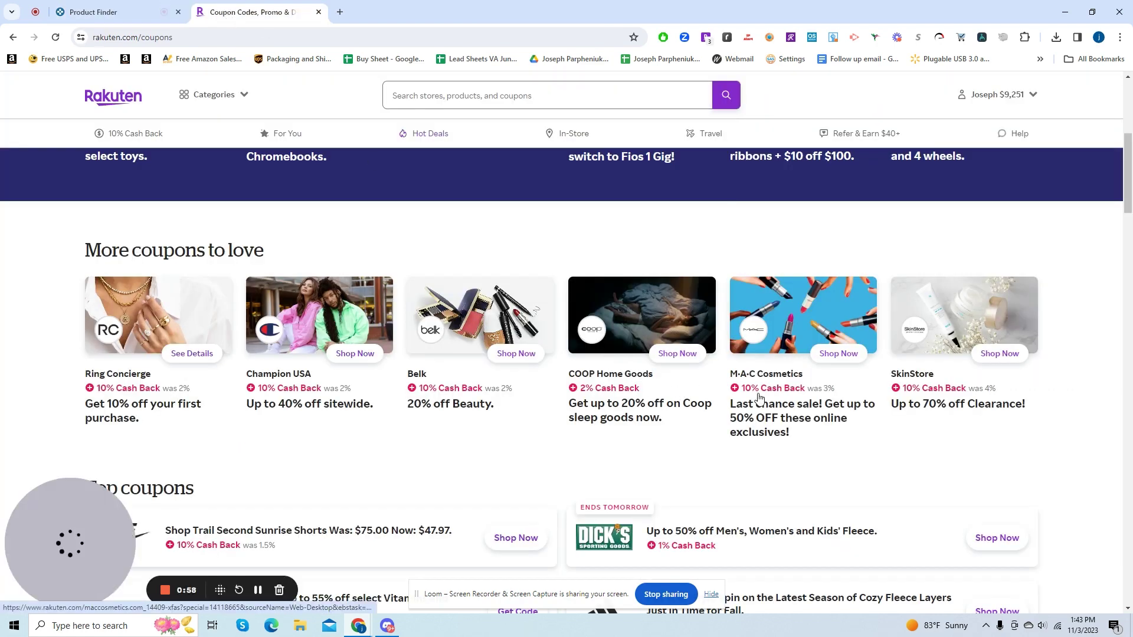
scroll(761, 399, "down", 1)
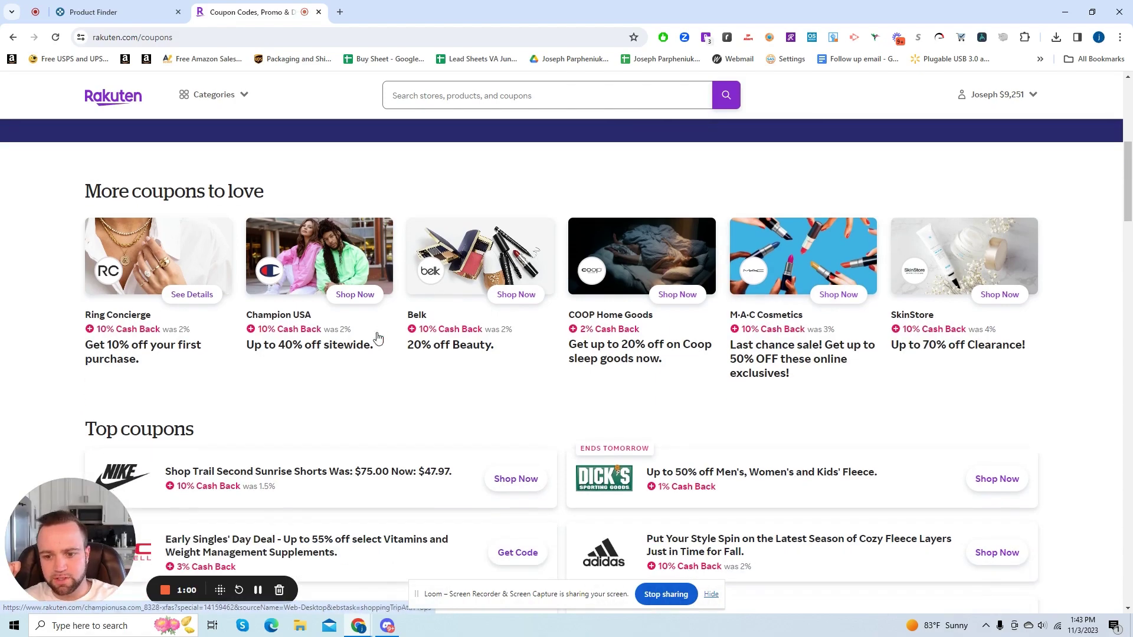
scroll(267, 203, "up", 7)
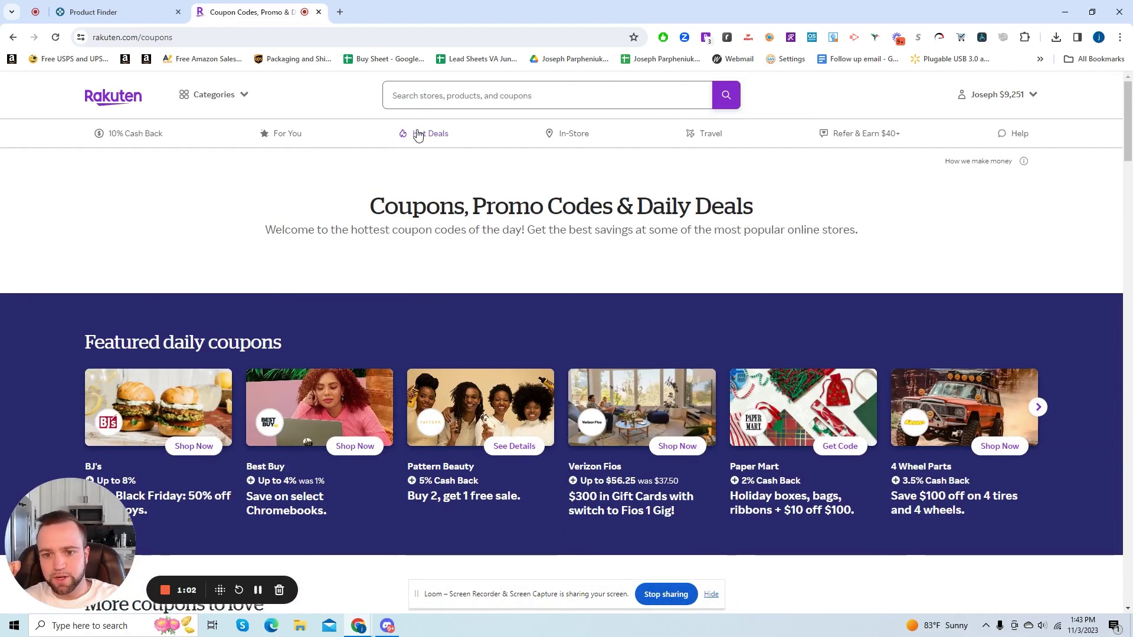
scroll(586, 239, "down", 1)
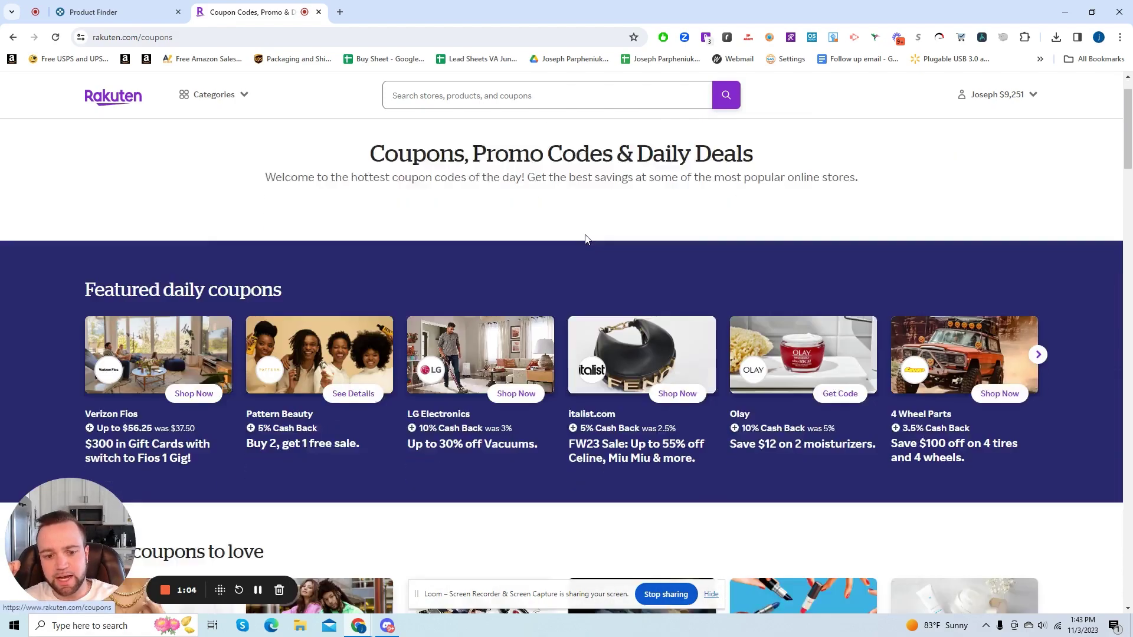
scroll(582, 283, "down", 3)
scroll(582, 282, "down", 3)
scroll(313, 317, "up", 3)
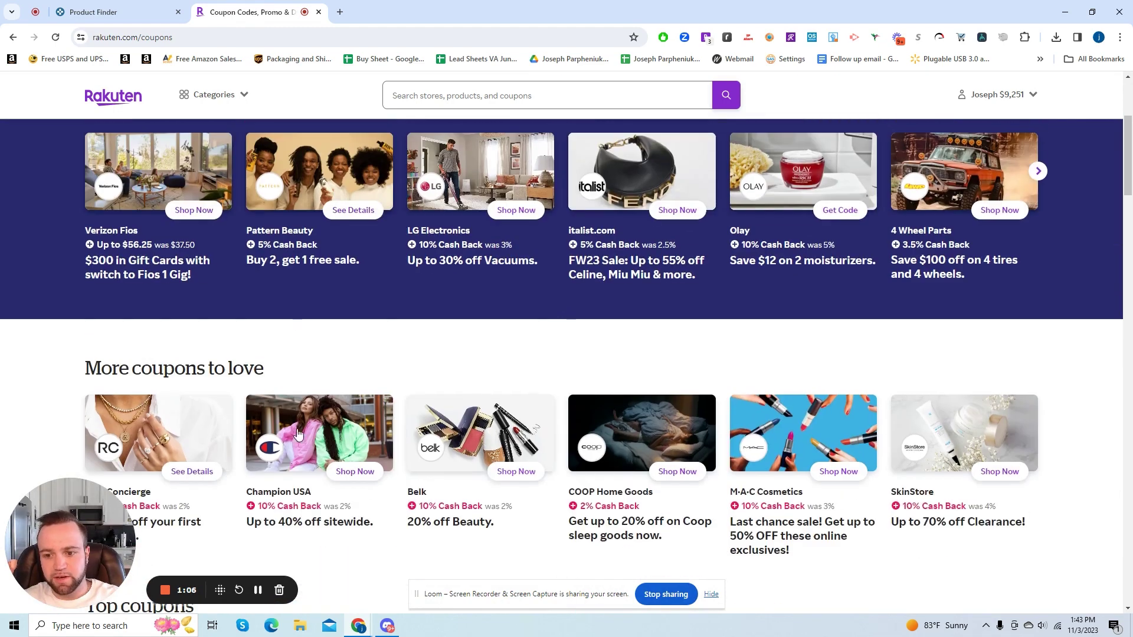
scroll(298, 434, "down", 2)
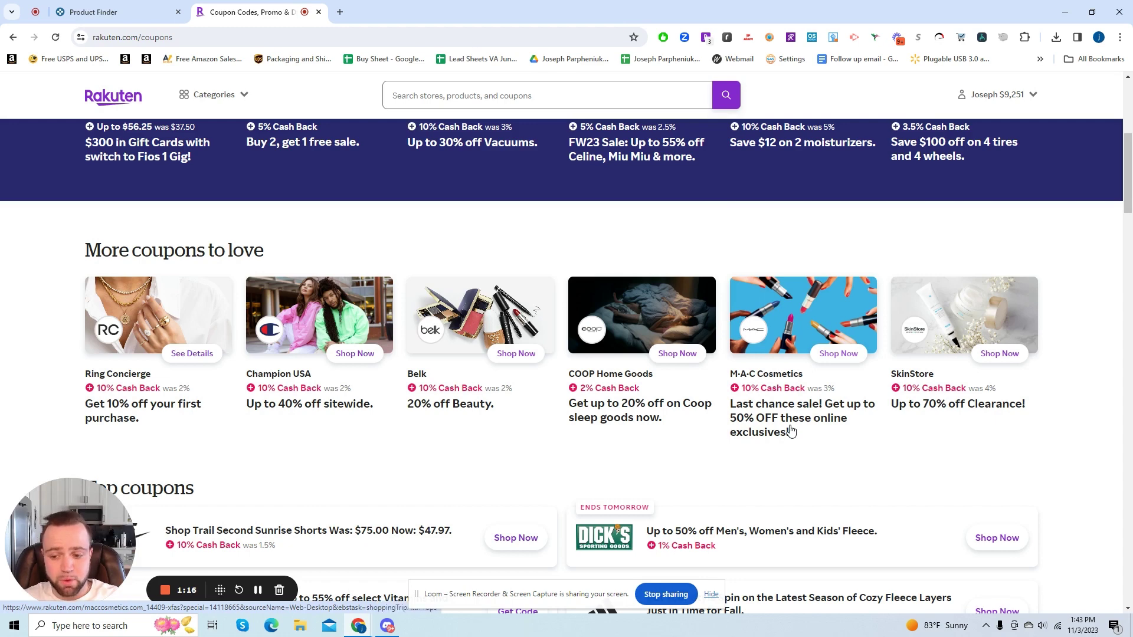
scroll(790, 431, "down", 5)
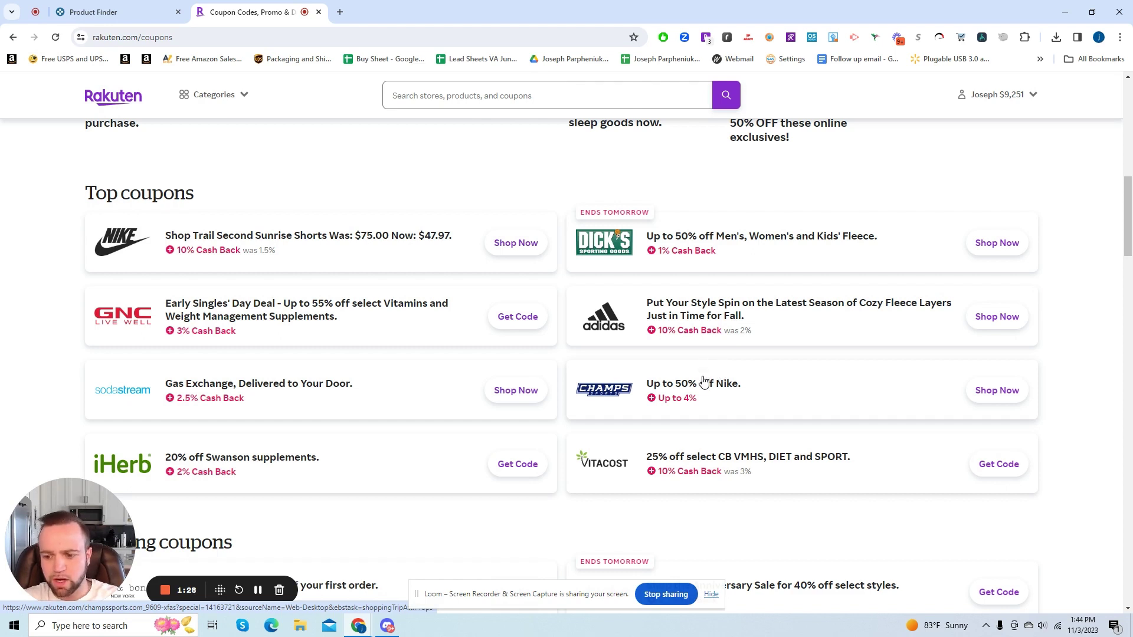
scroll(704, 381, "up", 1)
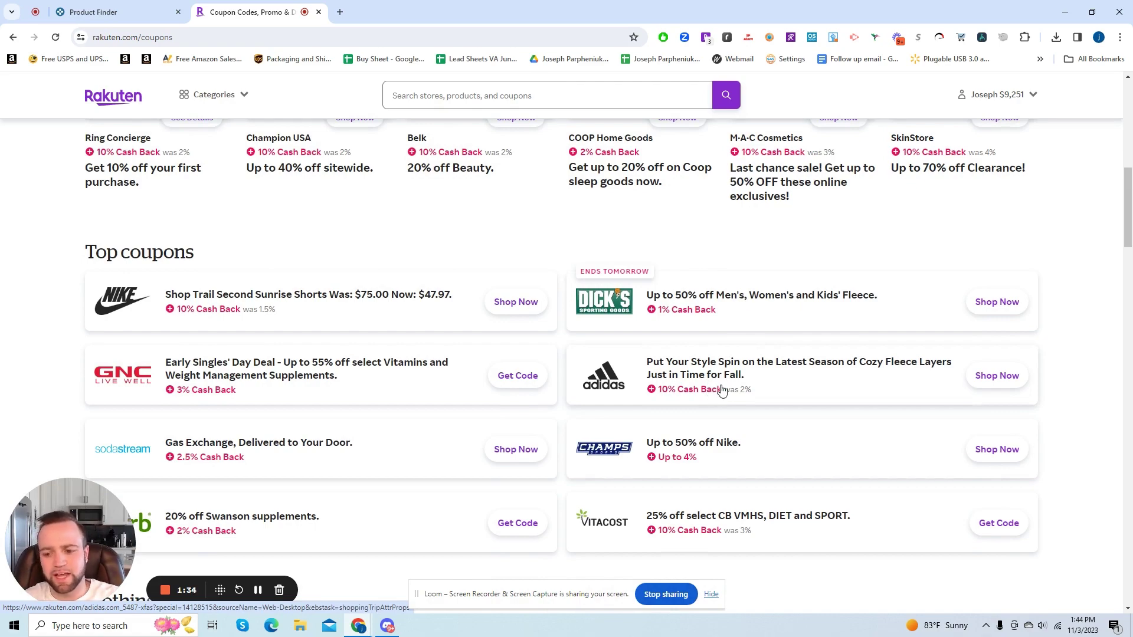
scroll(720, 390, "up", 10)
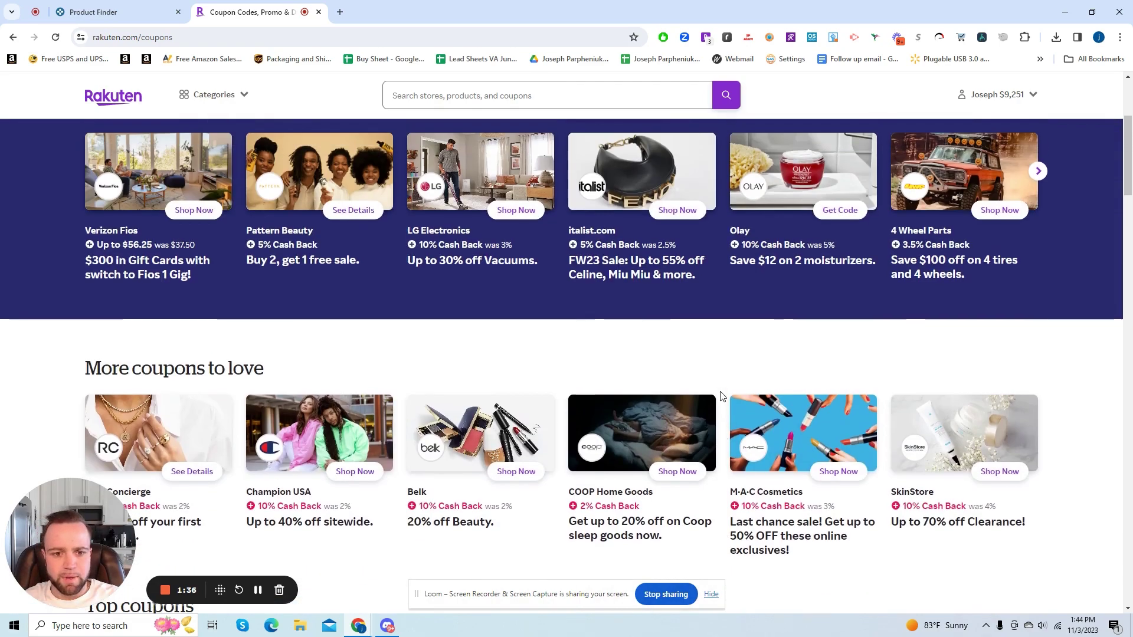
scroll(691, 343, "down", 5)
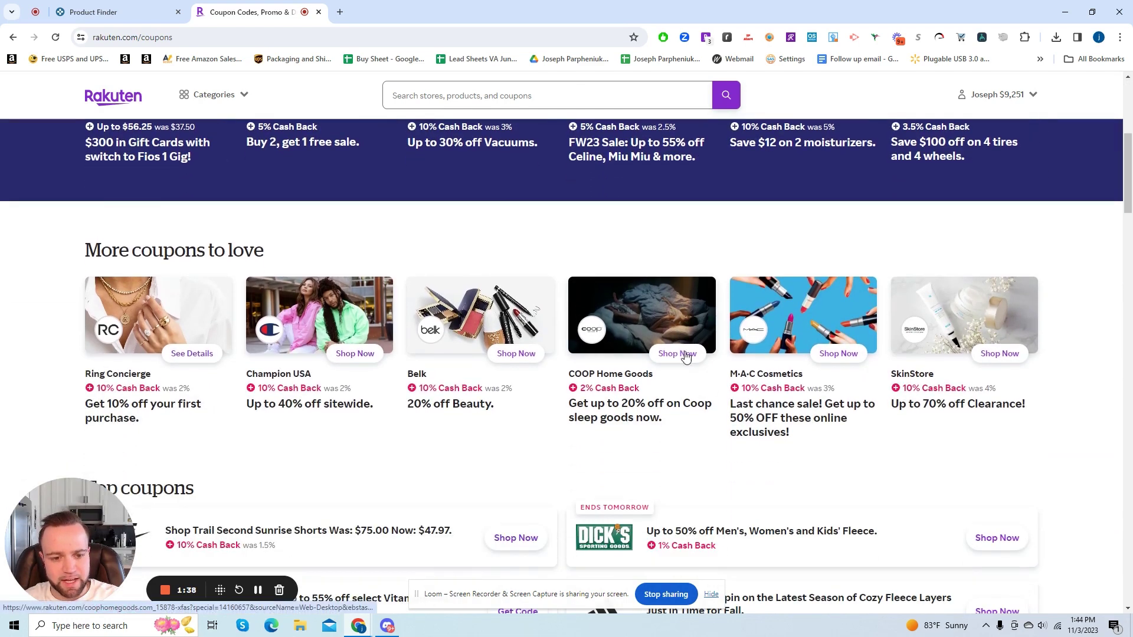
left_click(794, 331)
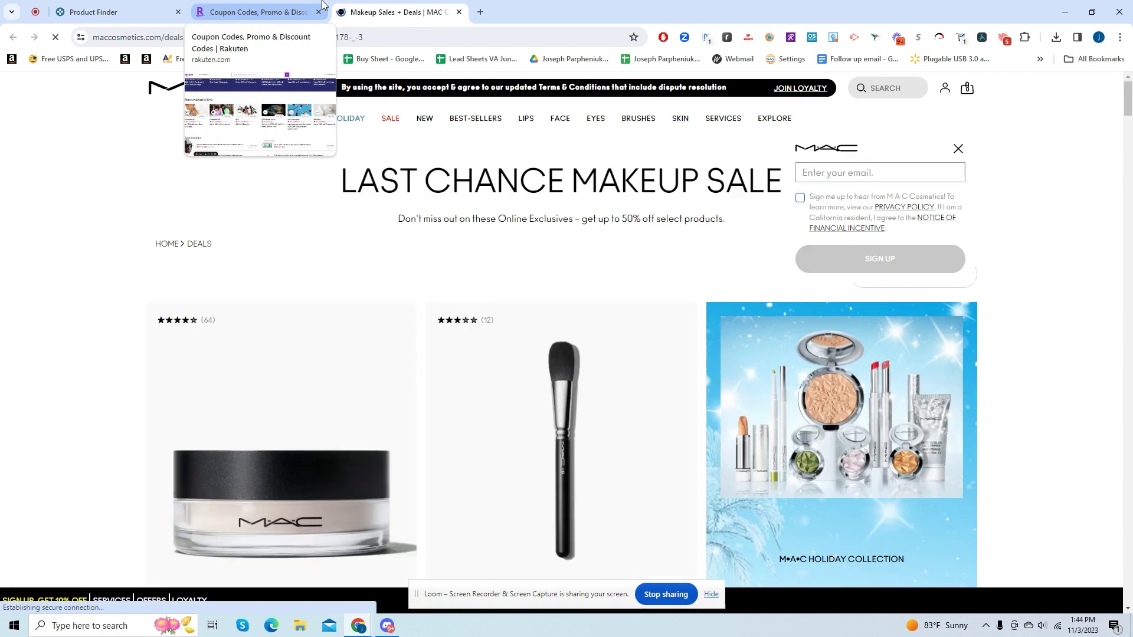
- Browse the MAC Last Chance Makeup Sale deals and close the e-mail sign-up popup
scroll(502, 214, "down", 2)
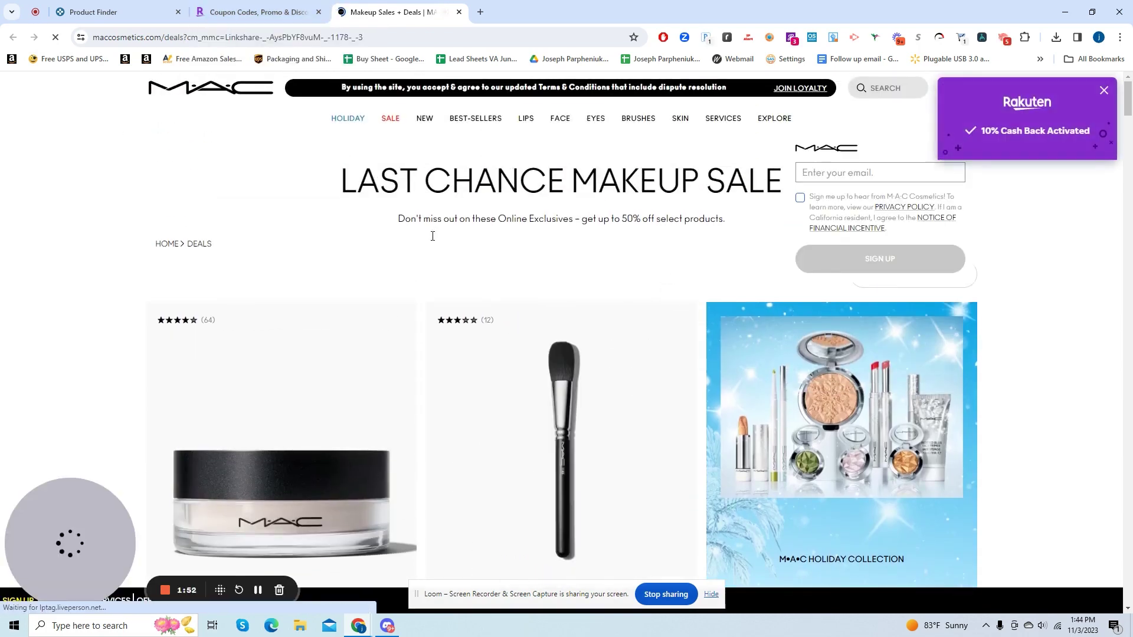
scroll(432, 291, "down", 3)
scroll(431, 291, "down", 3)
scroll(441, 308, "down", 5)
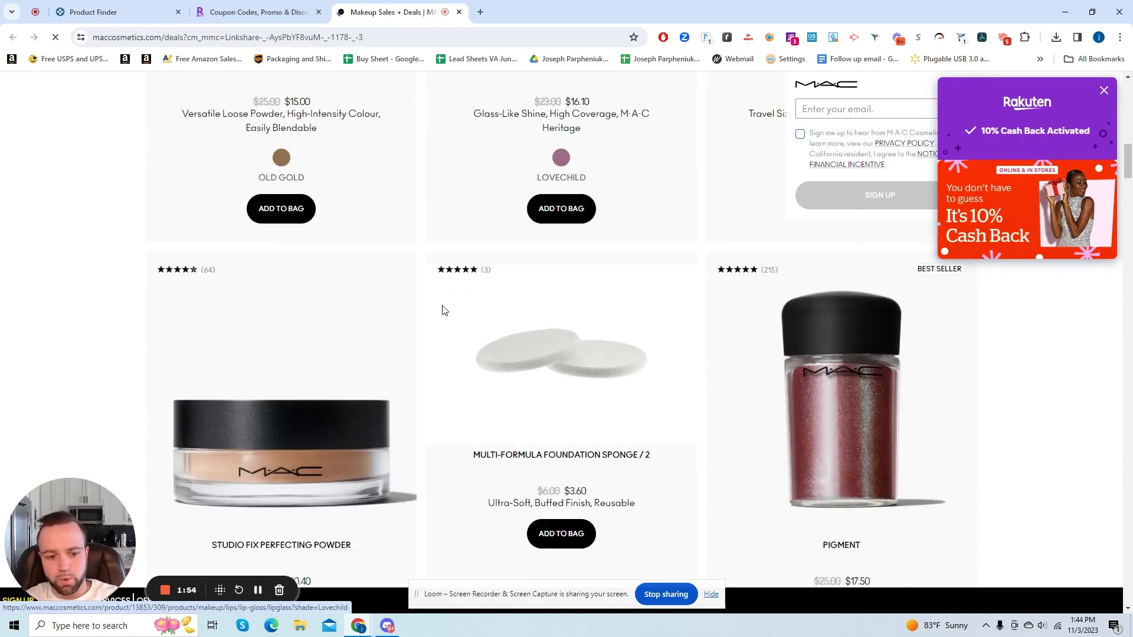
scroll(444, 321, "down", 20)
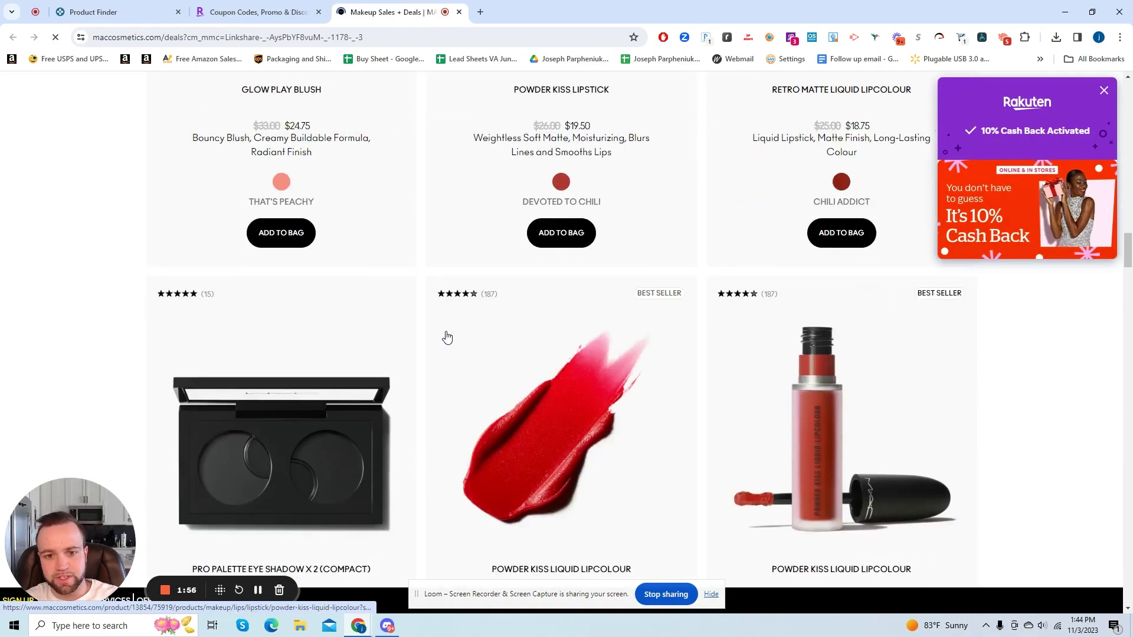
scroll(454, 331, "up", 5)
scroll(453, 332, "up", 4)
scroll(498, 354, "down", 5)
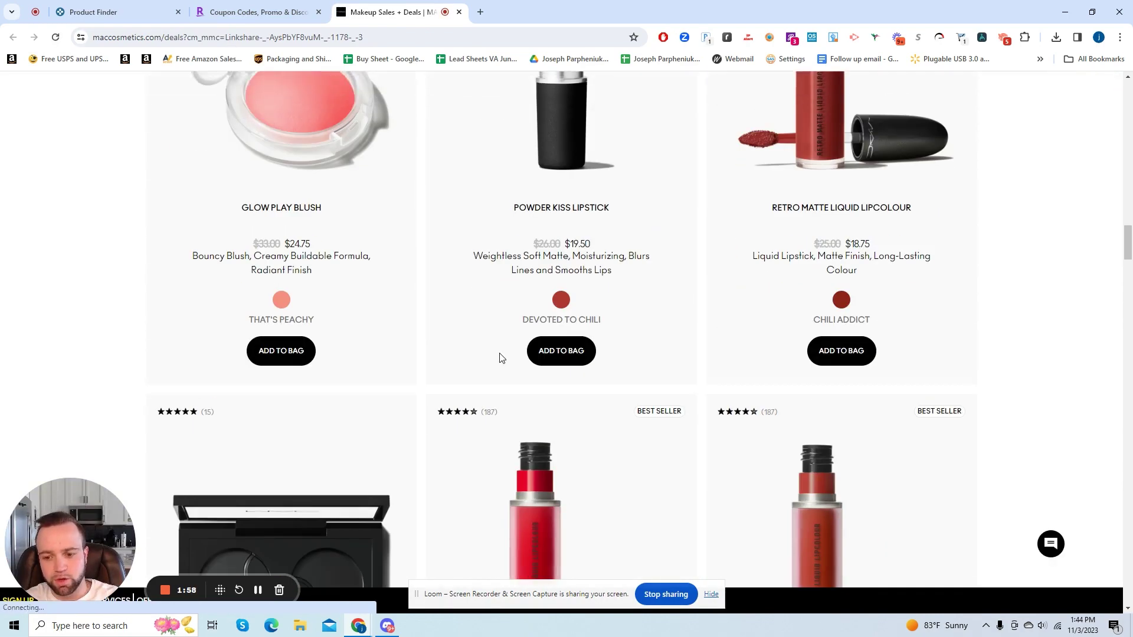
scroll(495, 366, "down", 15)
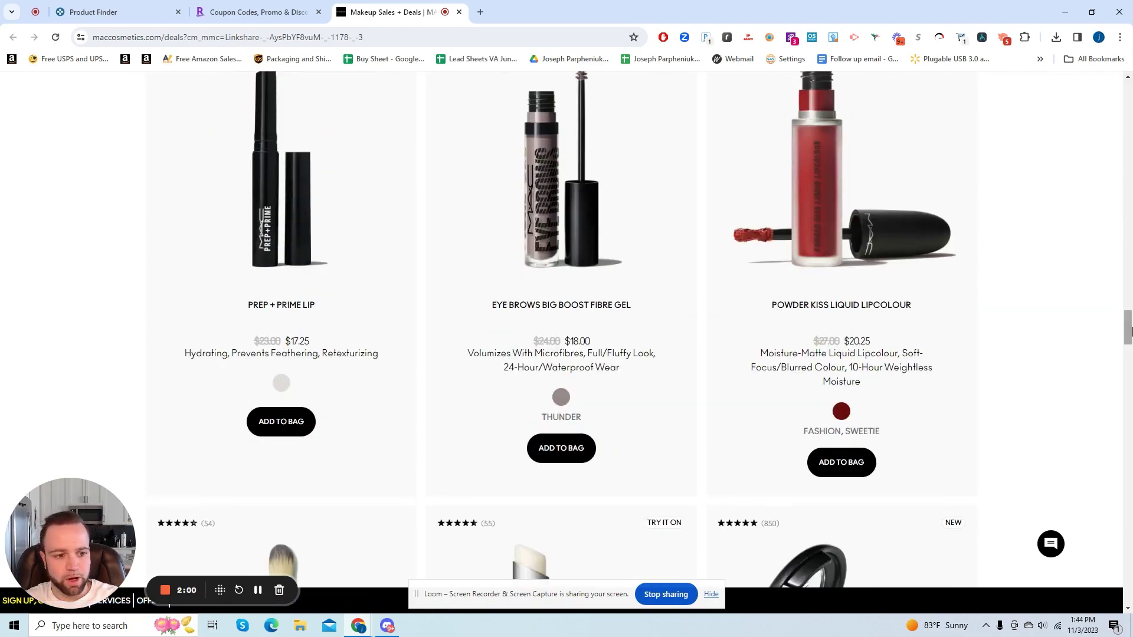
scroll(1130, 473, "down", 5)
left_click_drag(1131, 471, 1131, 88)
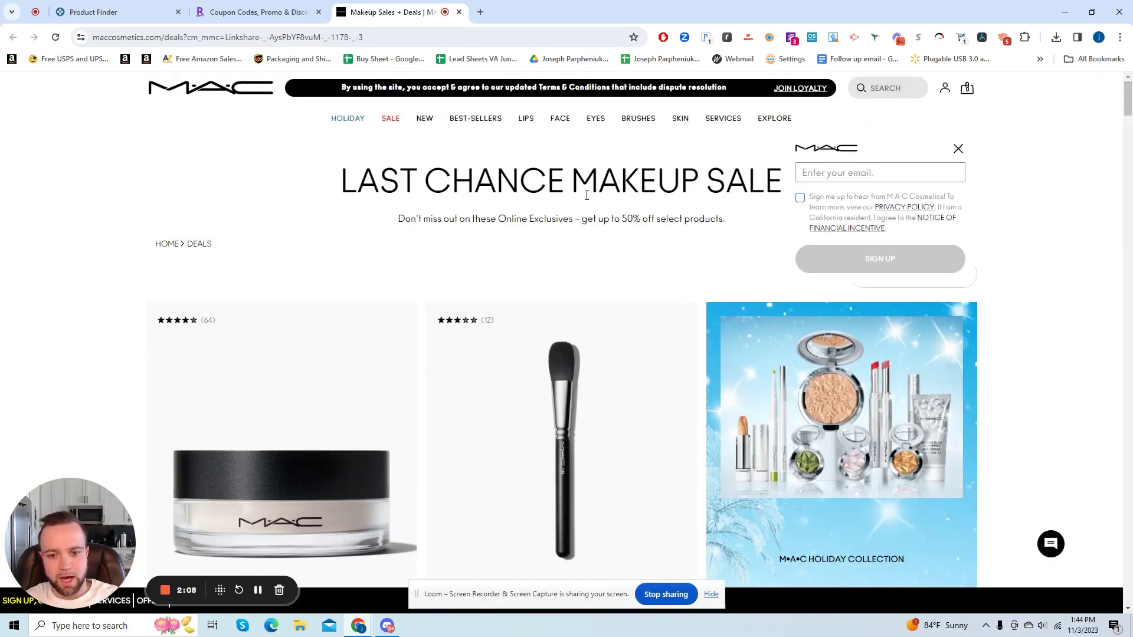
left_click(958, 149)
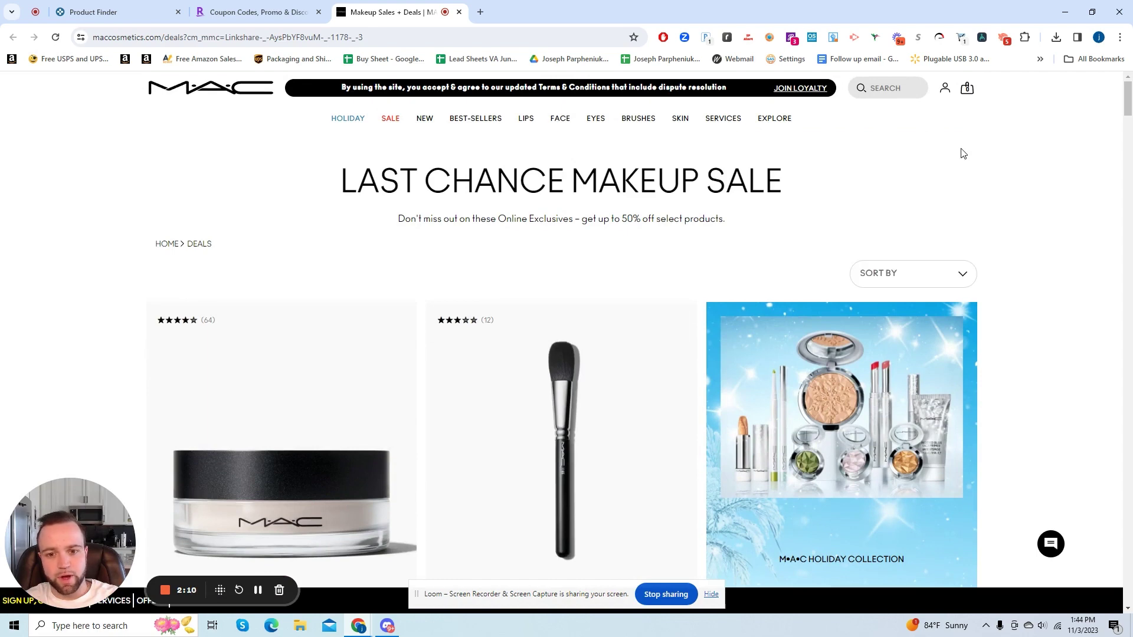
- Glance at Rakuten, review more MAC sale items like Studio Fix Perfecting Powder, then return to Keepa
left_click(273, 11)
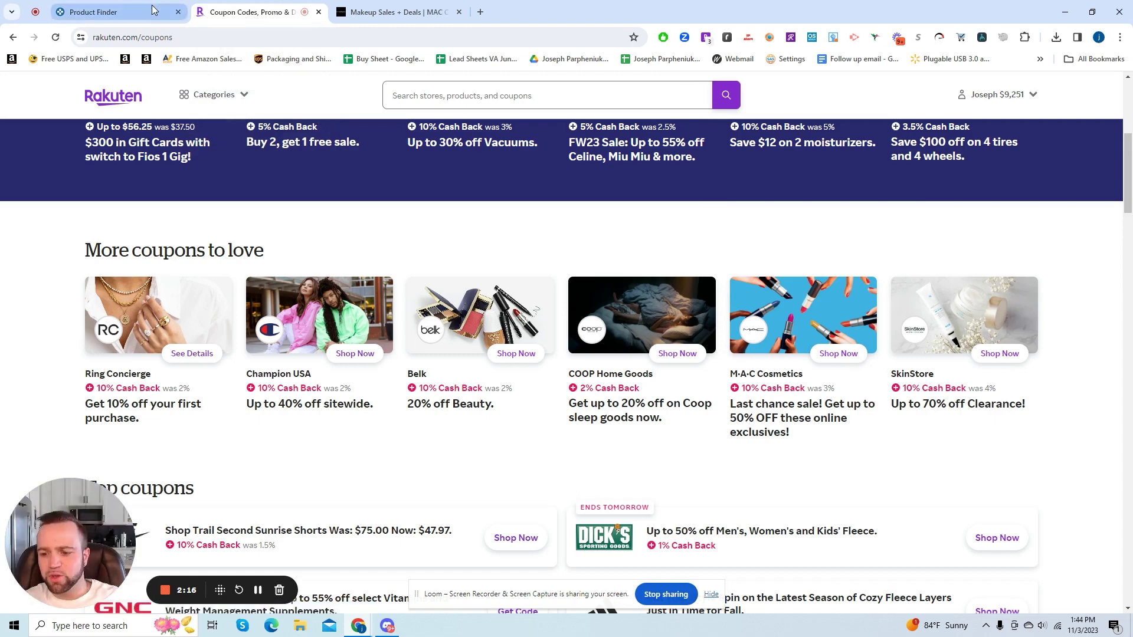
left_click(366, 12)
scroll(408, 377, "down", 6)
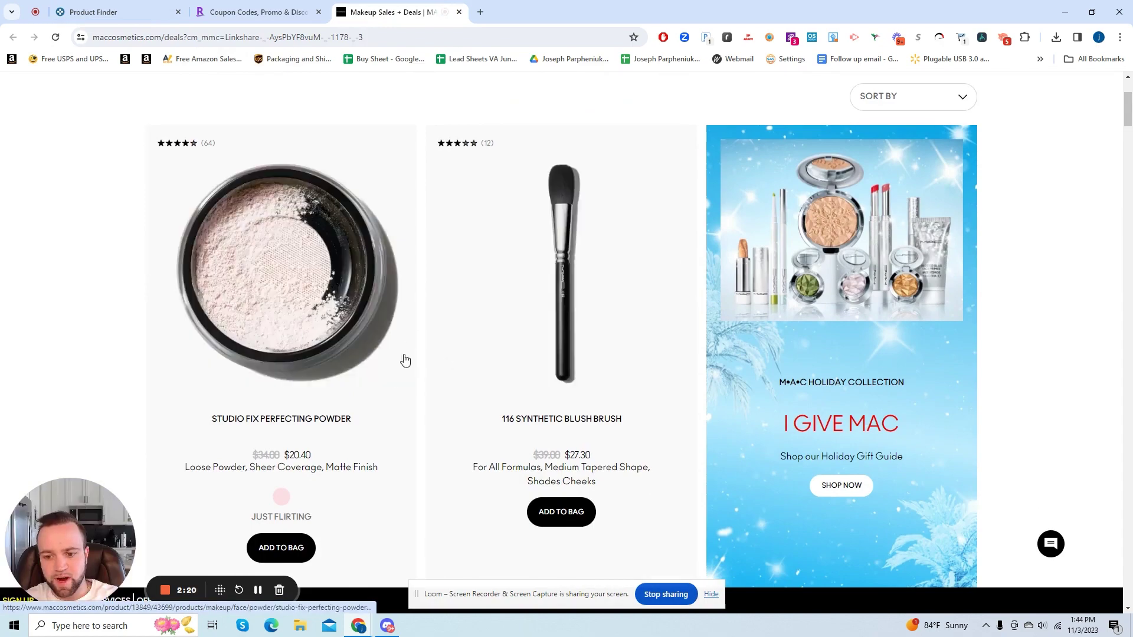
scroll(297, 339, "down", 12)
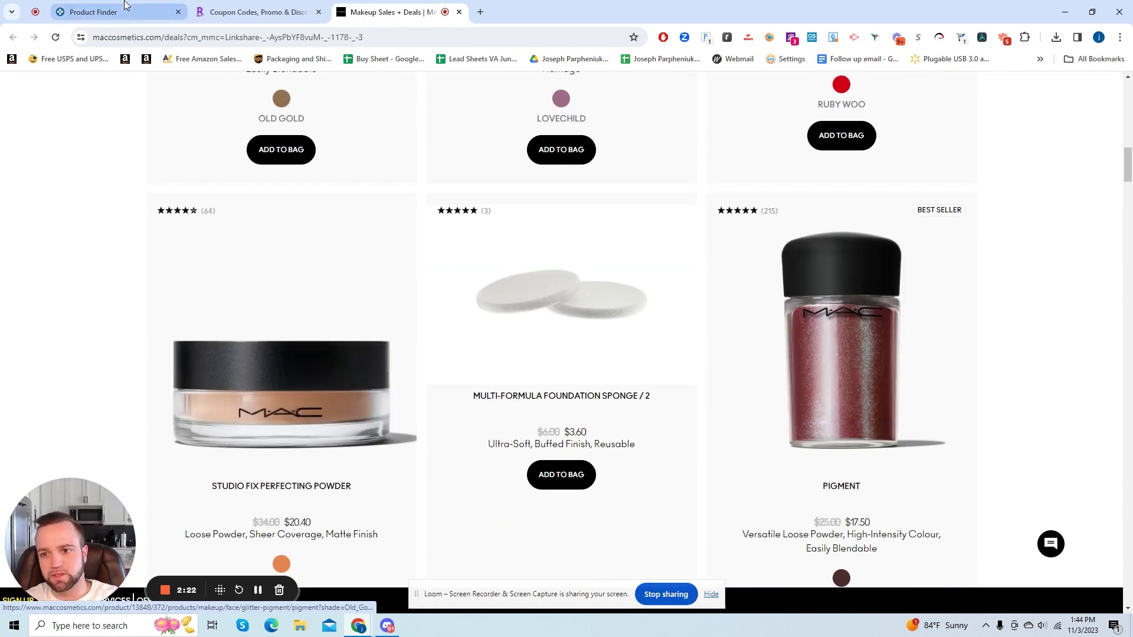
left_click(124, 10)
- Limit the Sales Rank 90-day average to a maximum of 100000
scroll(319, 284, "down", 5)
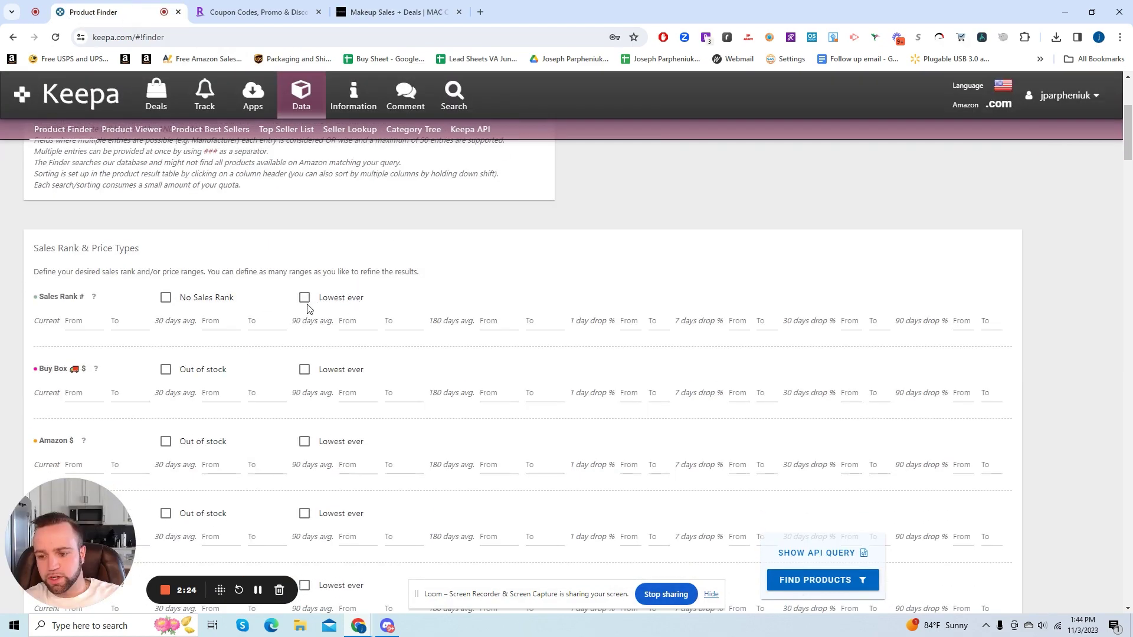
scroll(308, 308, "up", 4)
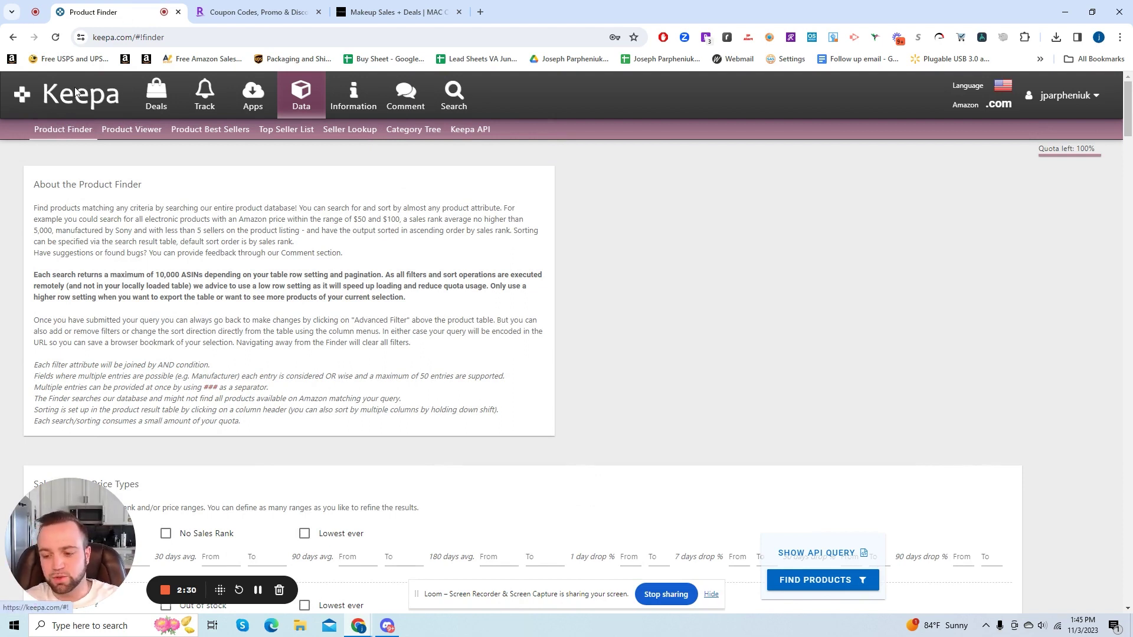
scroll(262, 243, "down", 3)
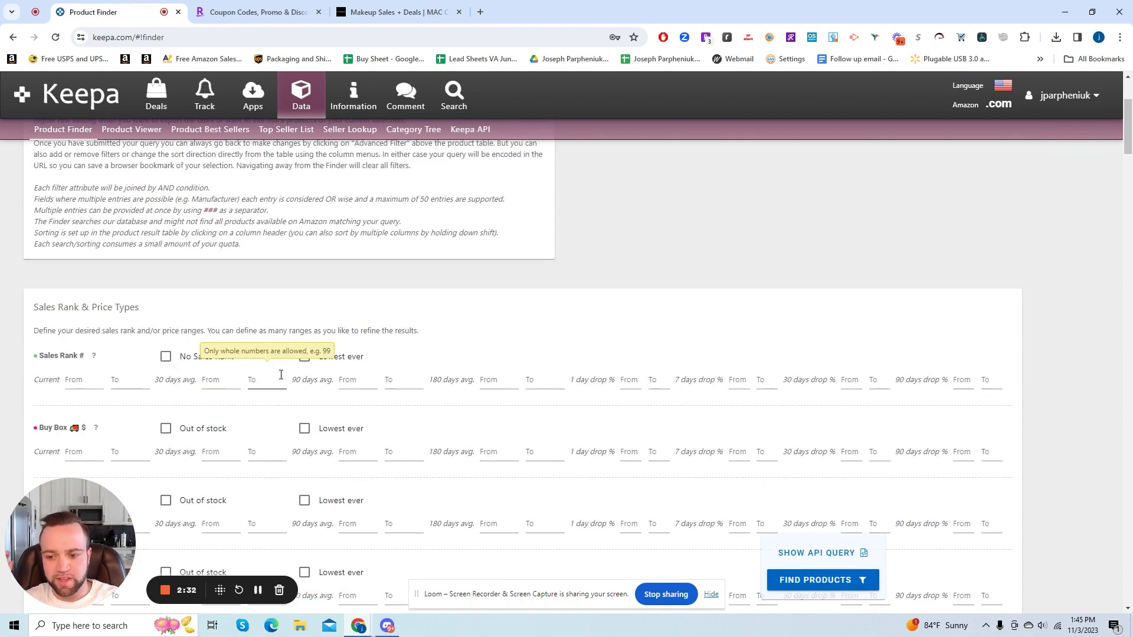
scroll(334, 263, "up", 1)
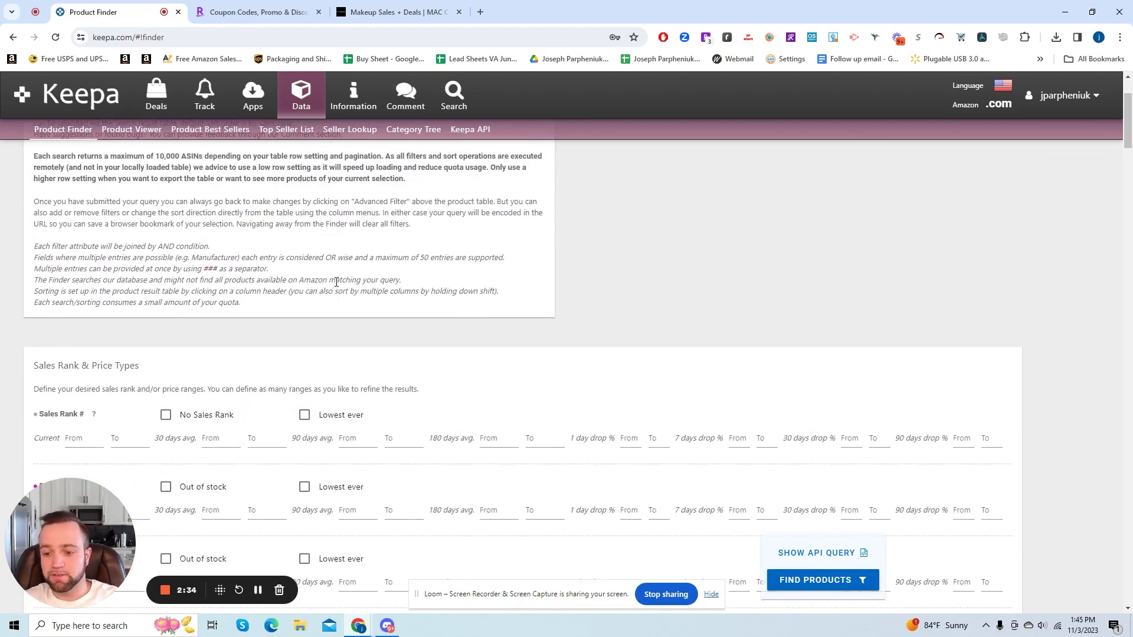
scroll(249, 496, "down", 2)
left_click(403, 329)
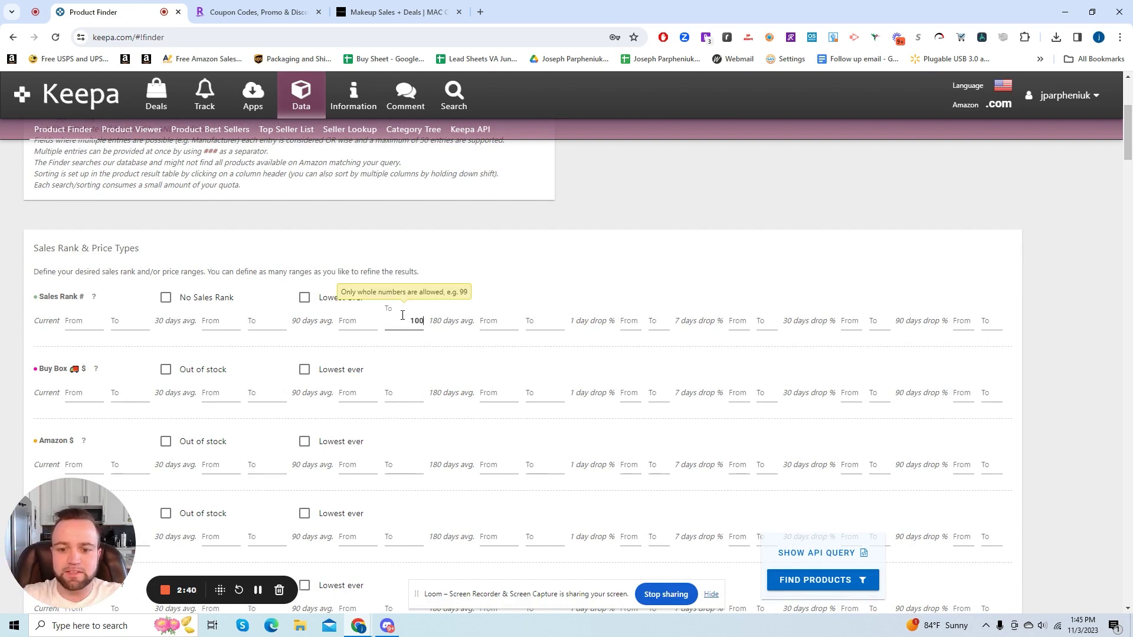
type("100000")
left_click(414, 254)
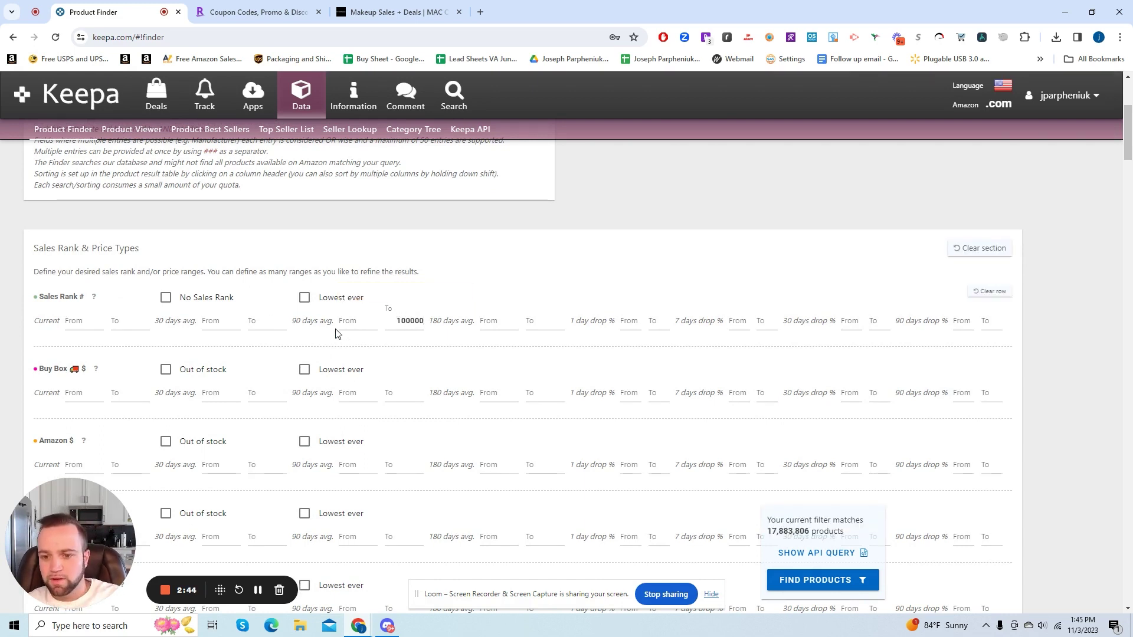
left_click_drag(291, 321, 334, 329)
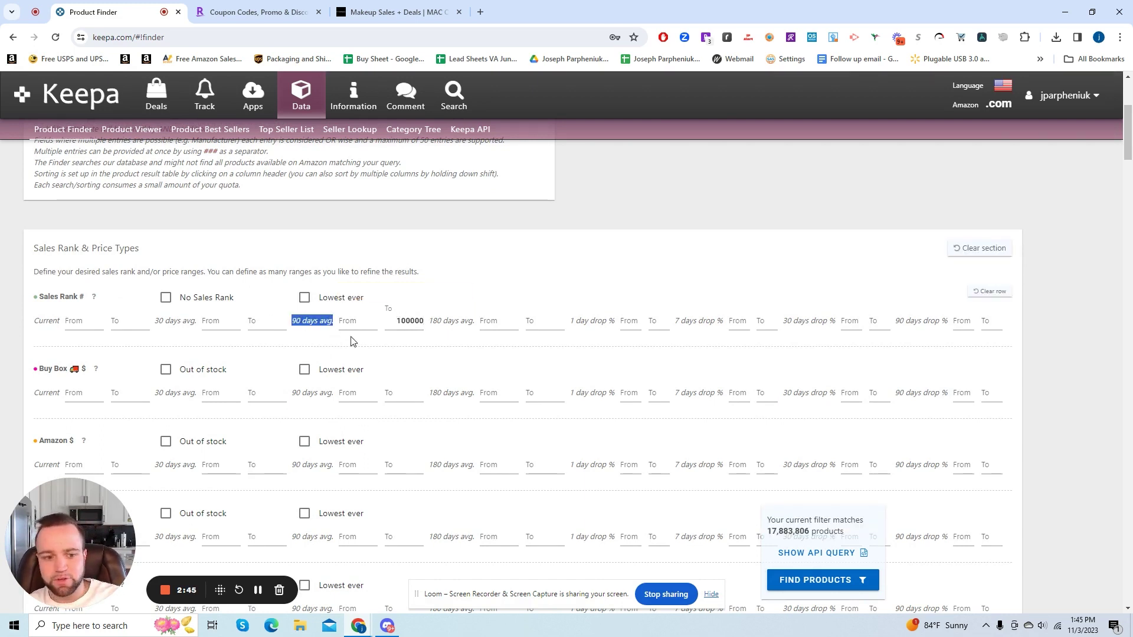
left_click(1055, 323)
- Set the Amazon $ filter to Out of stock
scroll(1086, 437, "down", 3)
scroll(1071, 431, "up", 3)
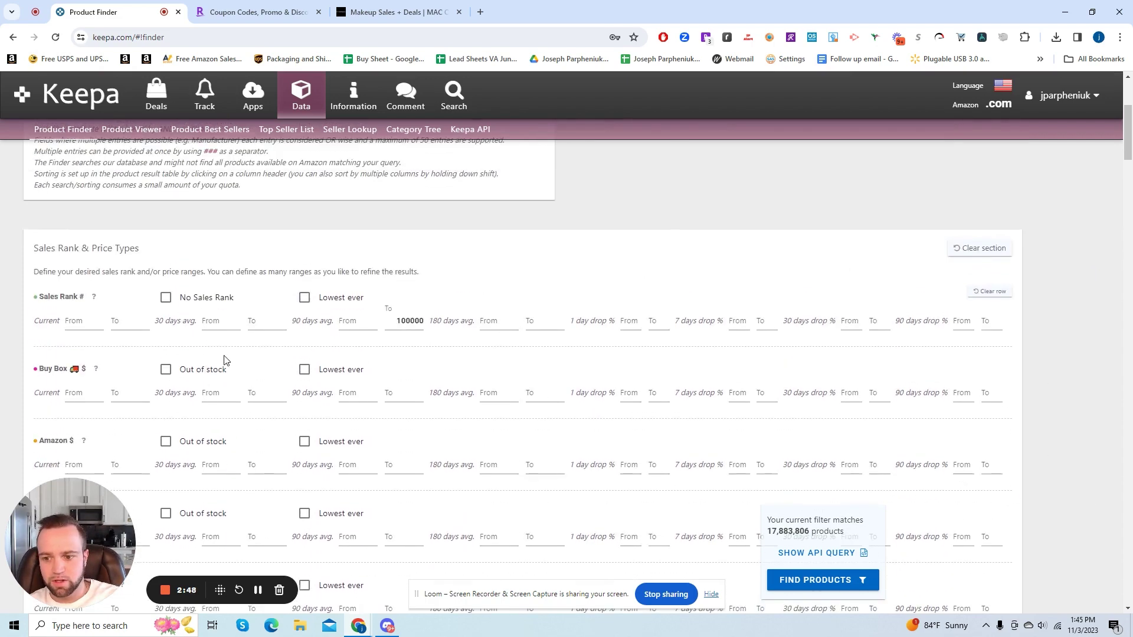
scroll(225, 360, "down", 2)
left_click(165, 323)
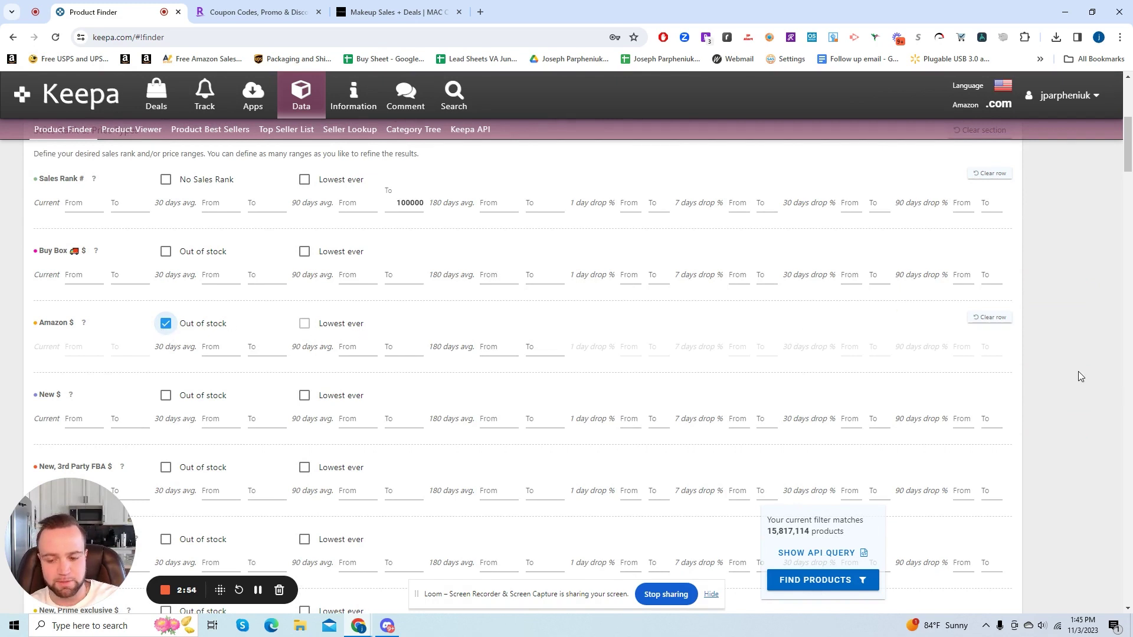
- Move down to Offer Counts and begin the New Offer Count 90-day minimum
scroll(1078, 376, "down", 1)
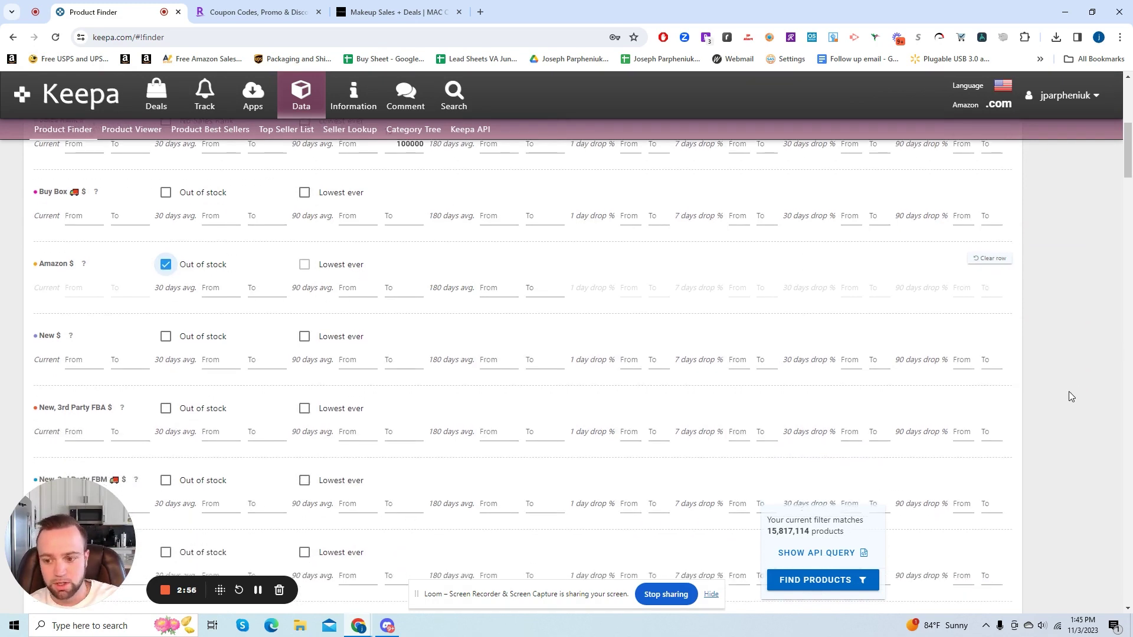
scroll(1068, 390, "up", 4)
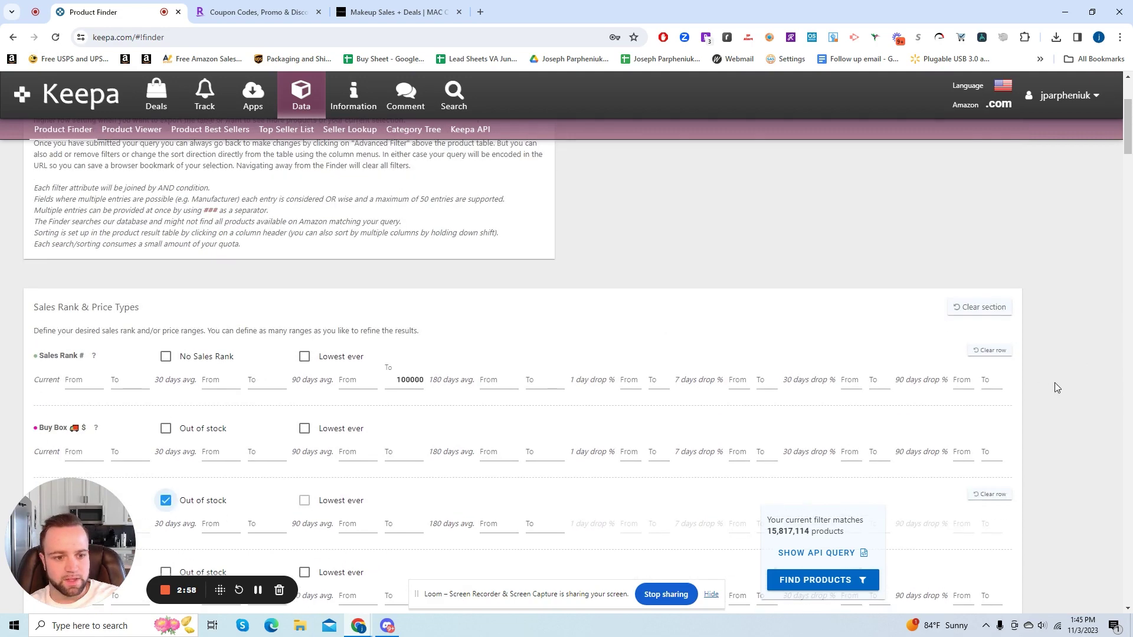
scroll(1034, 414, "down", 3)
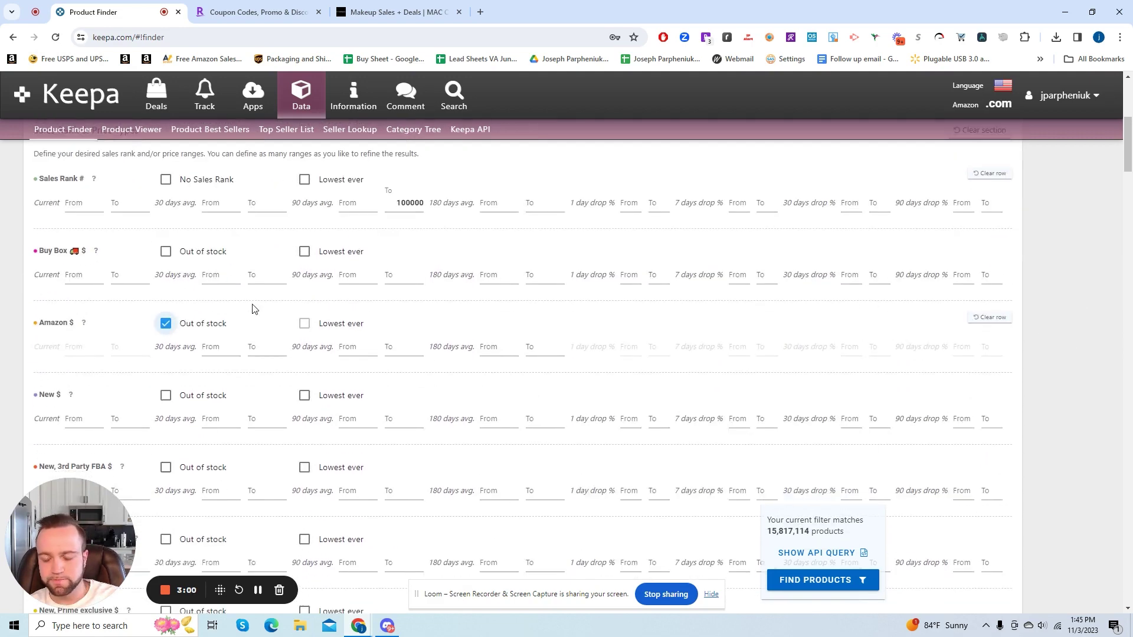
scroll(89, 235, "down", 1)
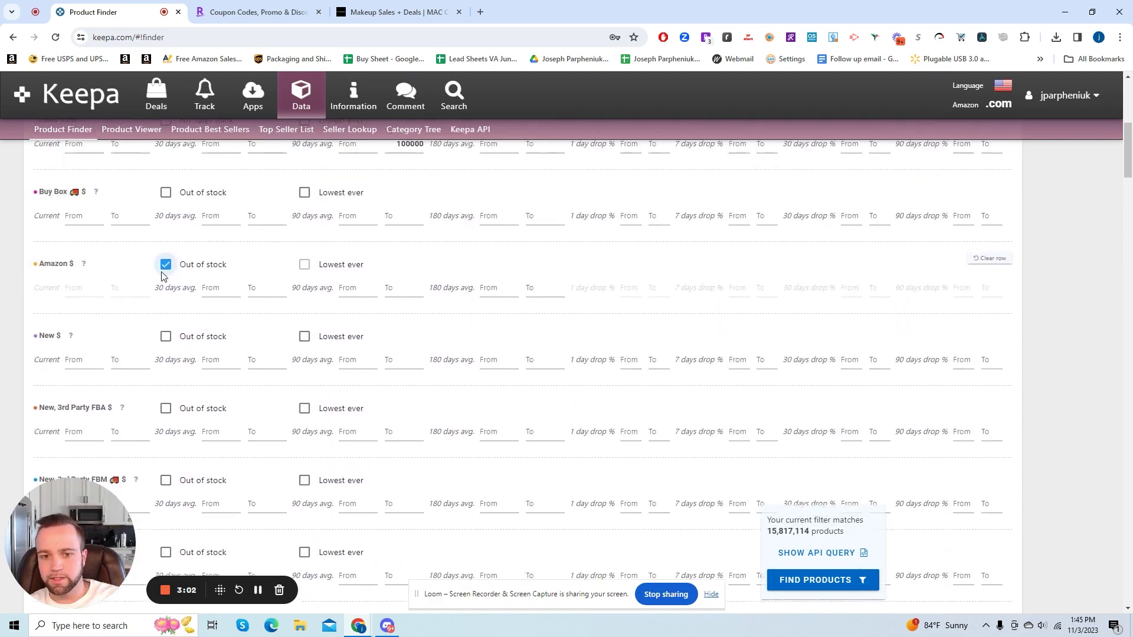
scroll(298, 407, "down", 15)
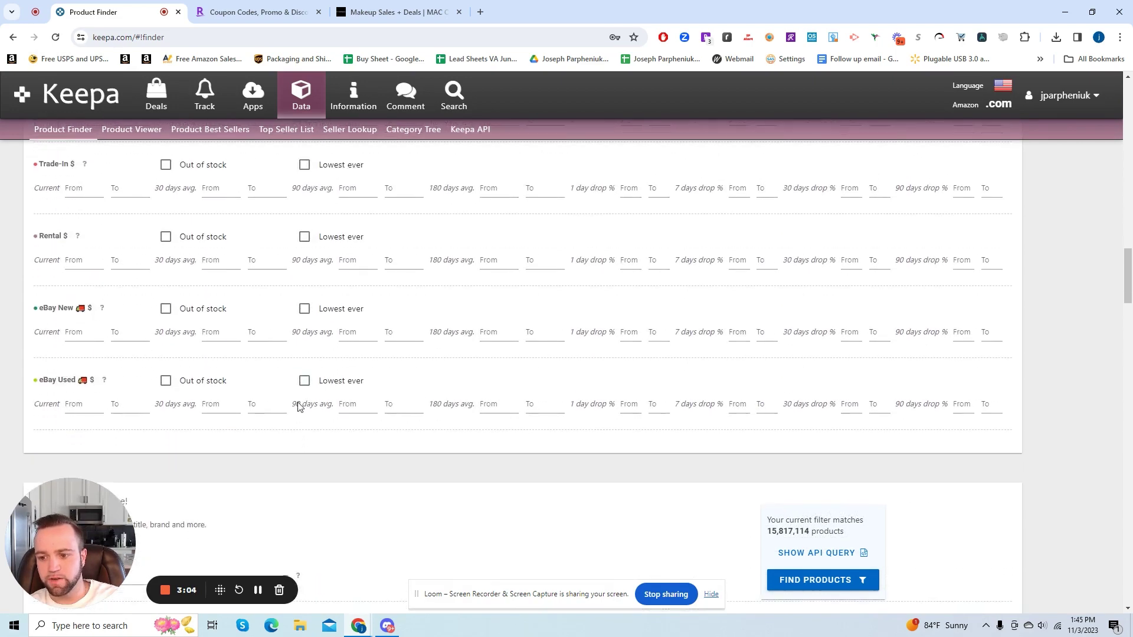
scroll(298, 407, "down", 13)
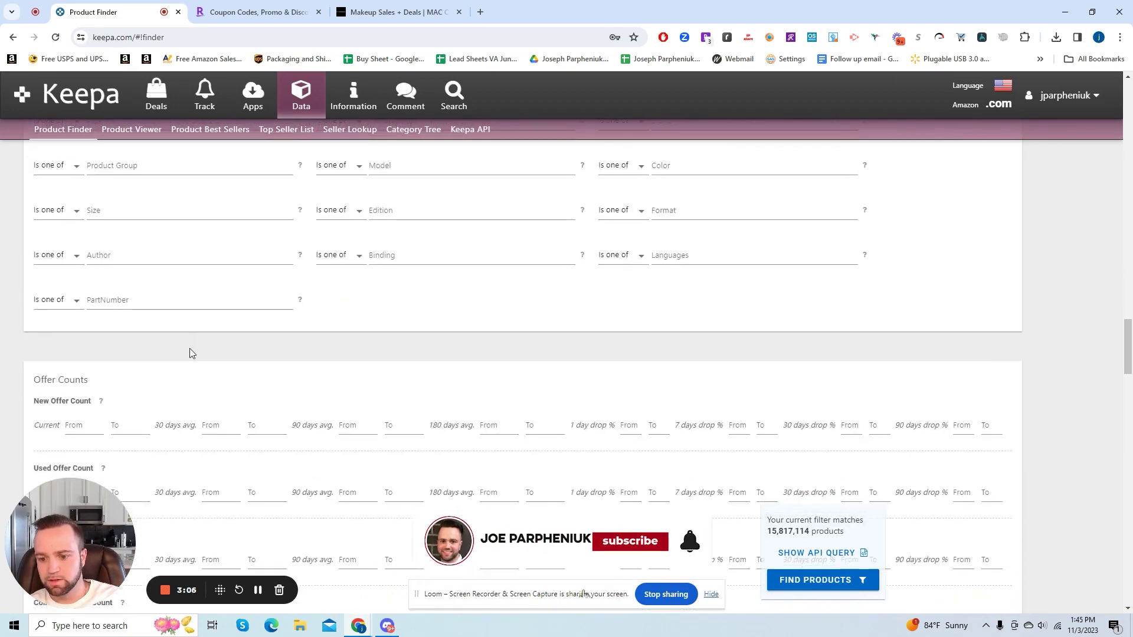
scroll(190, 353, "down", 2)
left_click(349, 308)
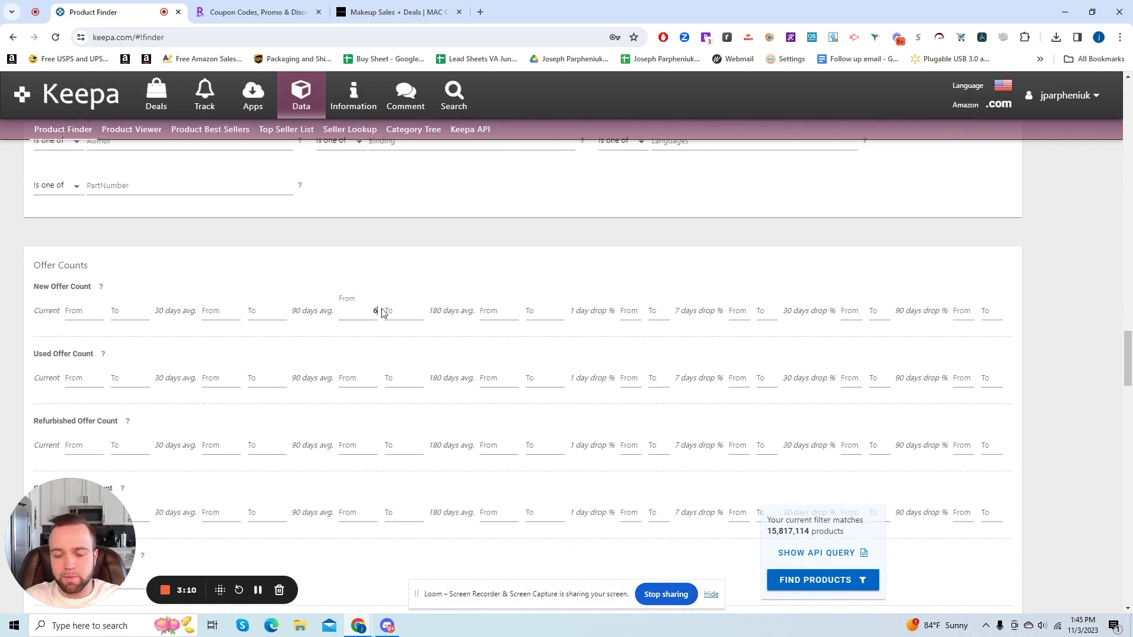
- Set the New Offer Count 90-day average range to 6–40
left_click(402, 312)
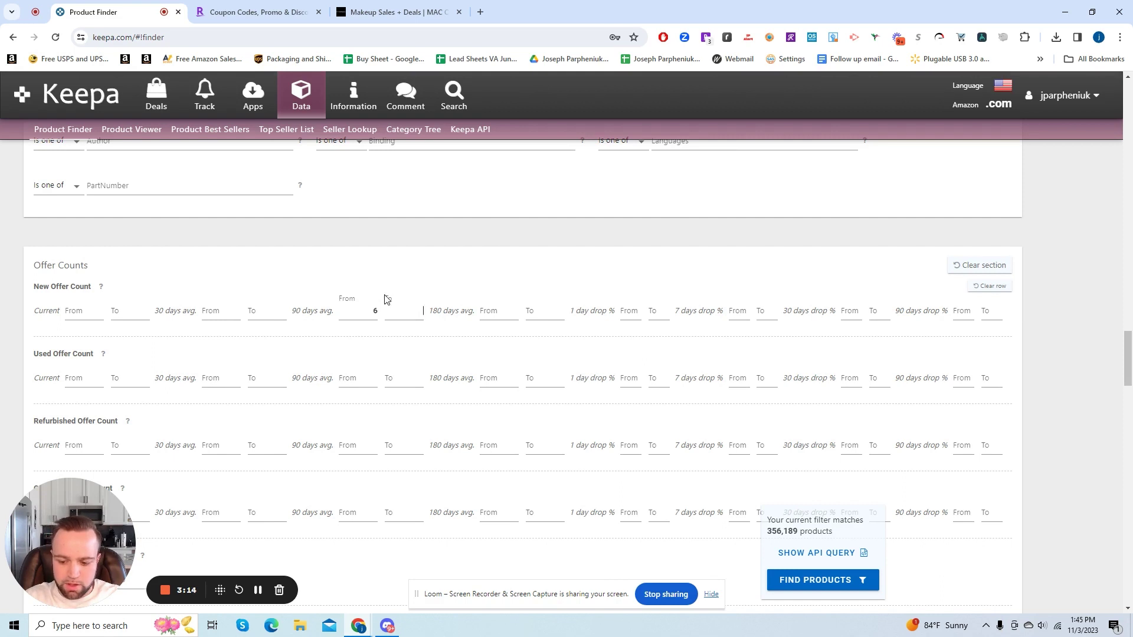
type("40")
left_click(392, 252)
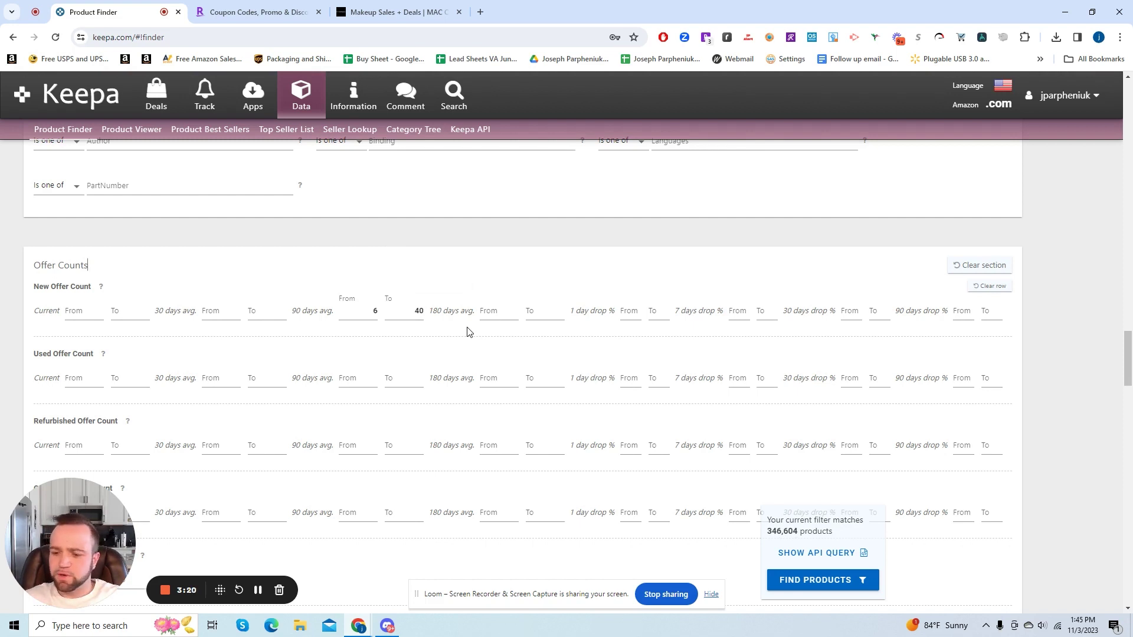
- Recheck the New Offer Count maximum of 40, leaving it unchanged at 346,604 matches
scroll(466, 338, "up", 1)
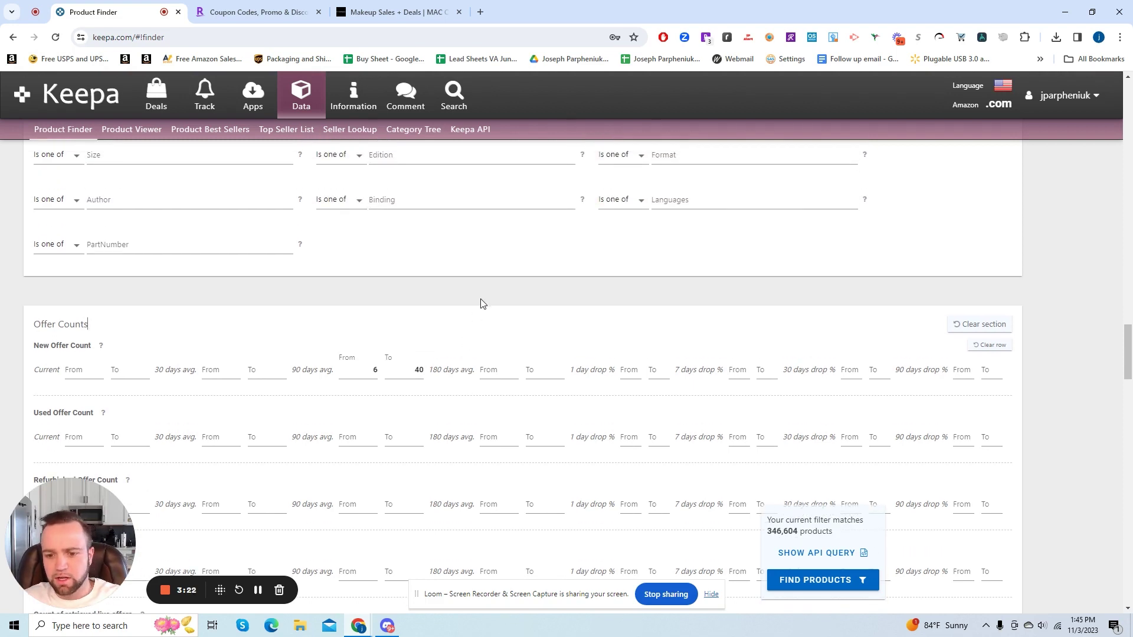
left_click(413, 369)
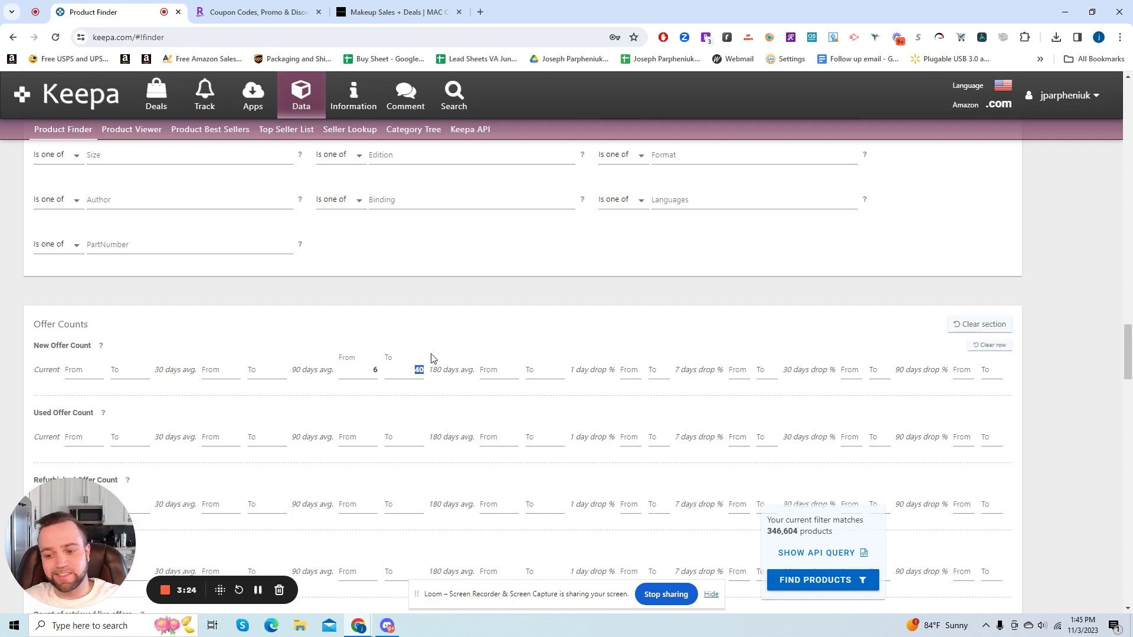
left_click(431, 352)
scroll(428, 353, "up", 2)
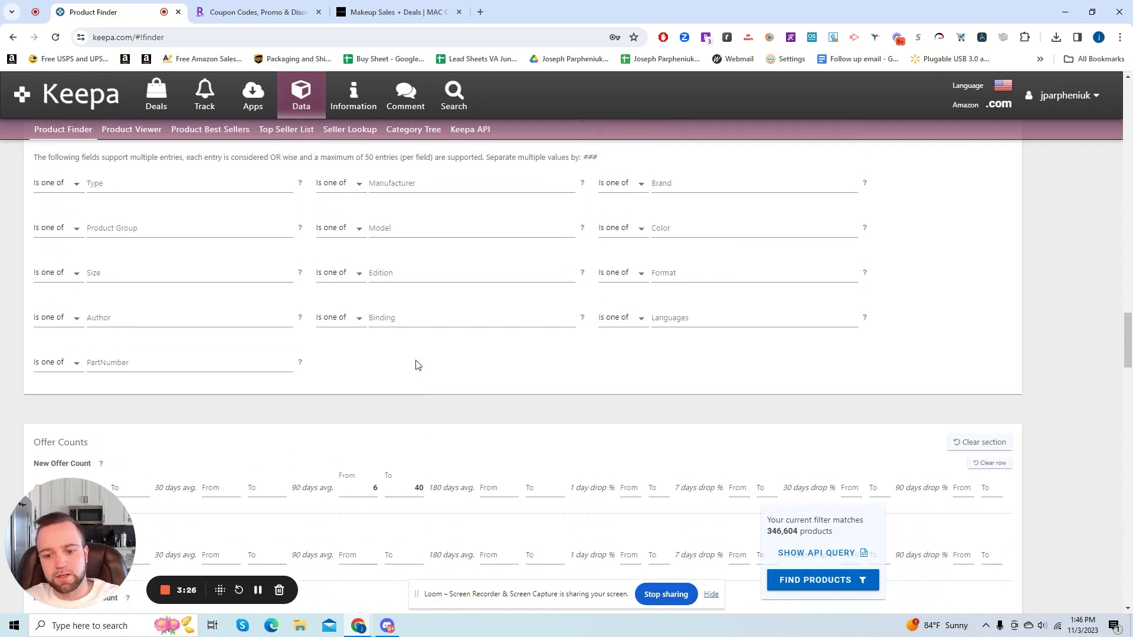
scroll(404, 420, "down", 1)
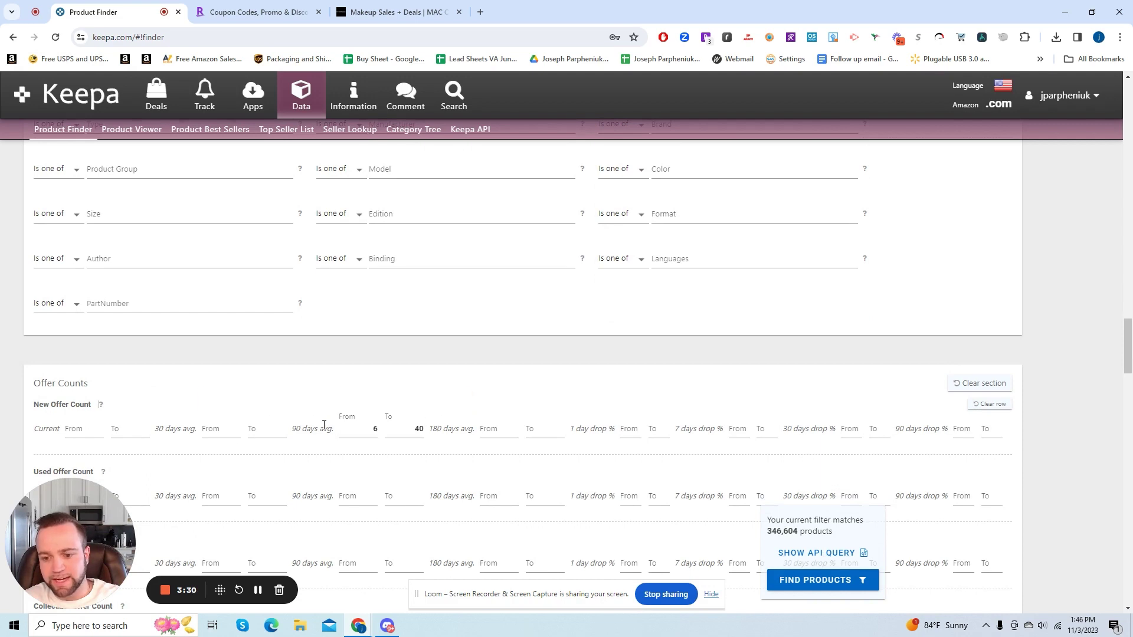
double_click(419, 429)
left_click(476, 438)
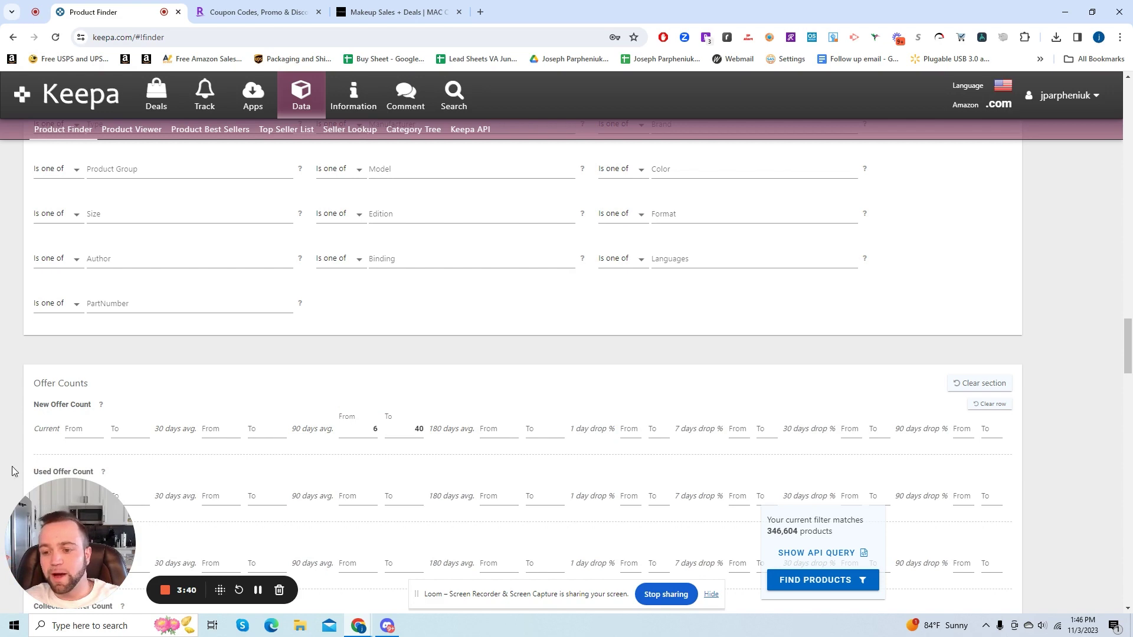
left_click(72, 430)
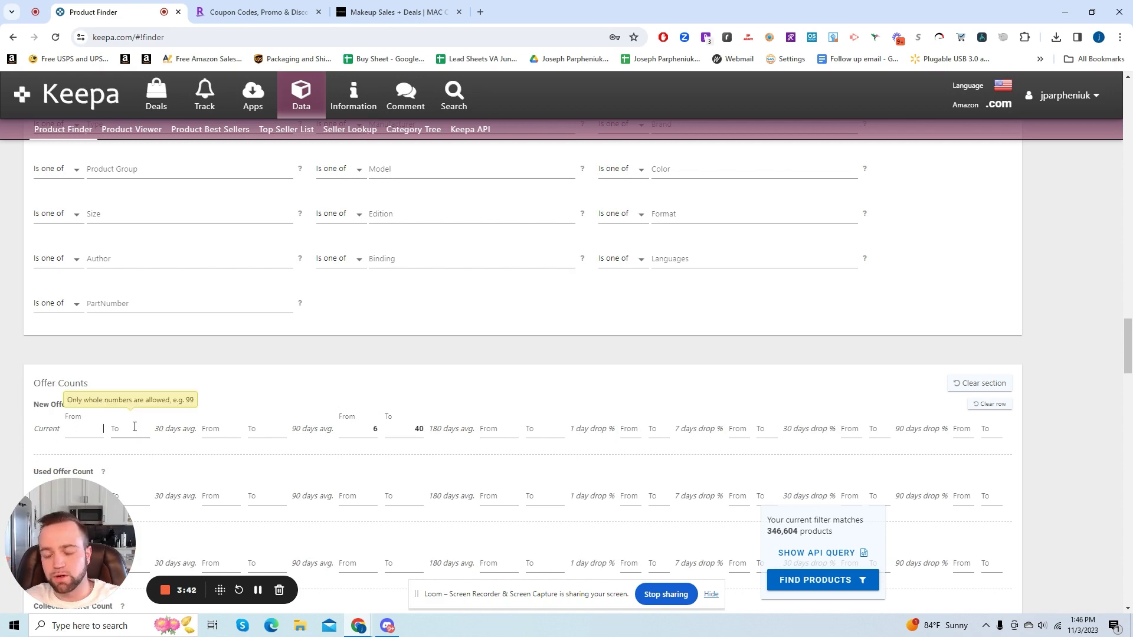
scroll(156, 428, "up", 1)
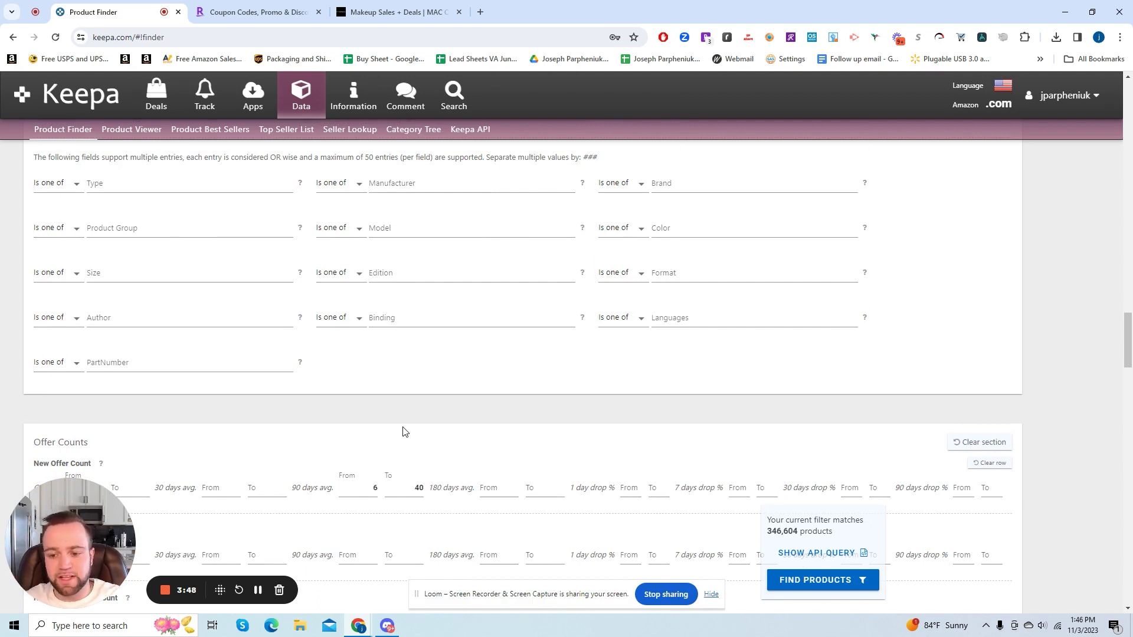
scroll(405, 433, "up", 3)
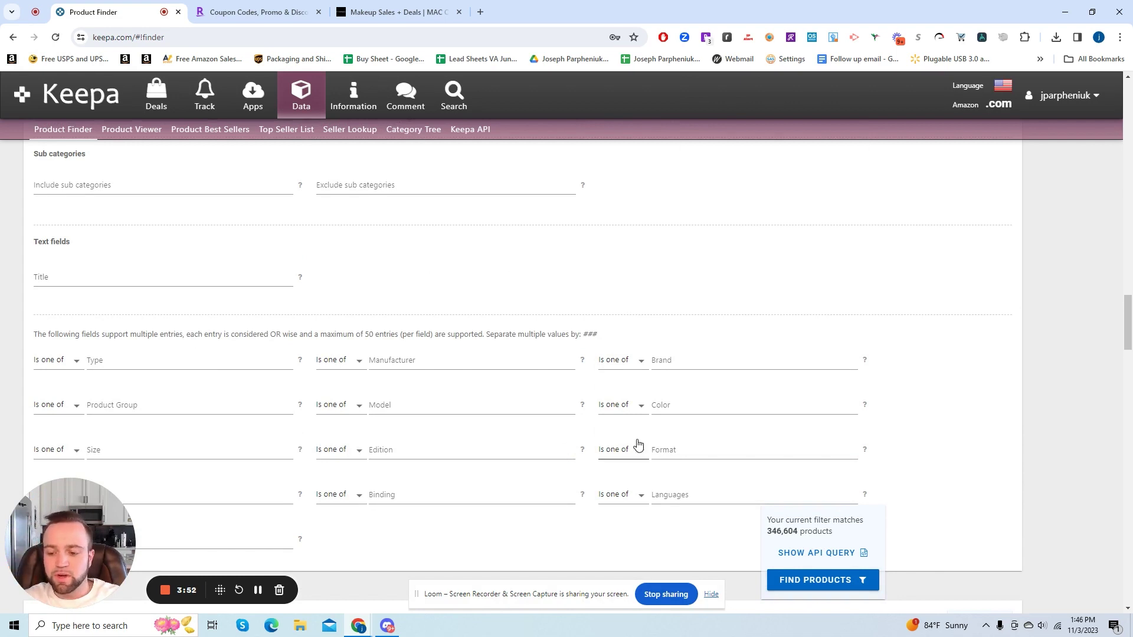
- Add 'mac' as a Brand filter, cutting matches to 209 products
left_click(670, 366)
type("ma")
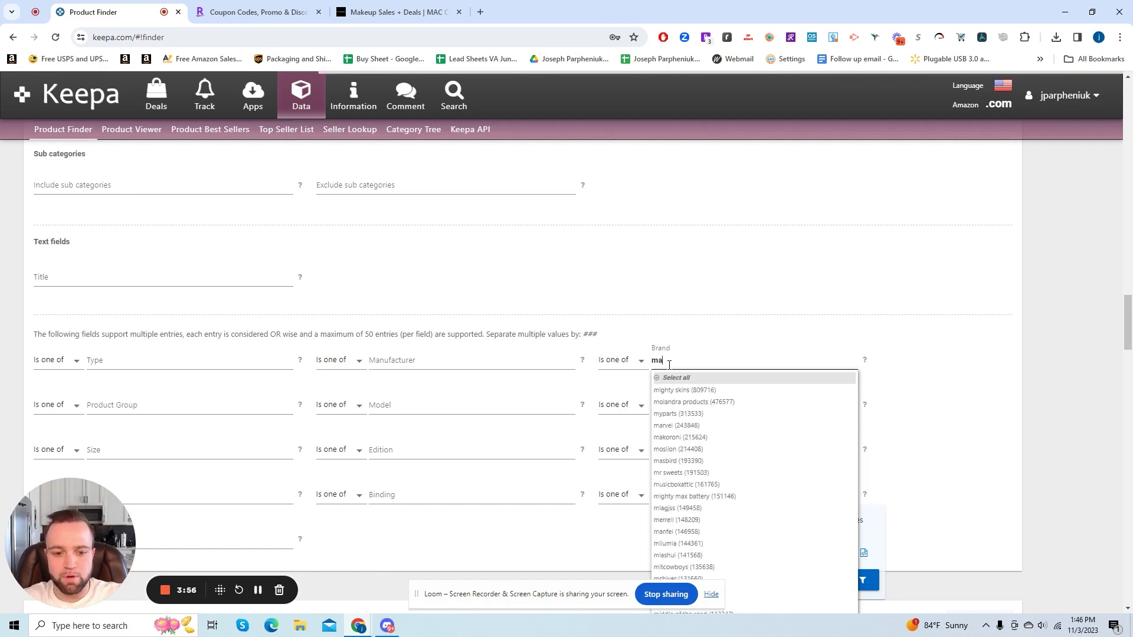
type("c")
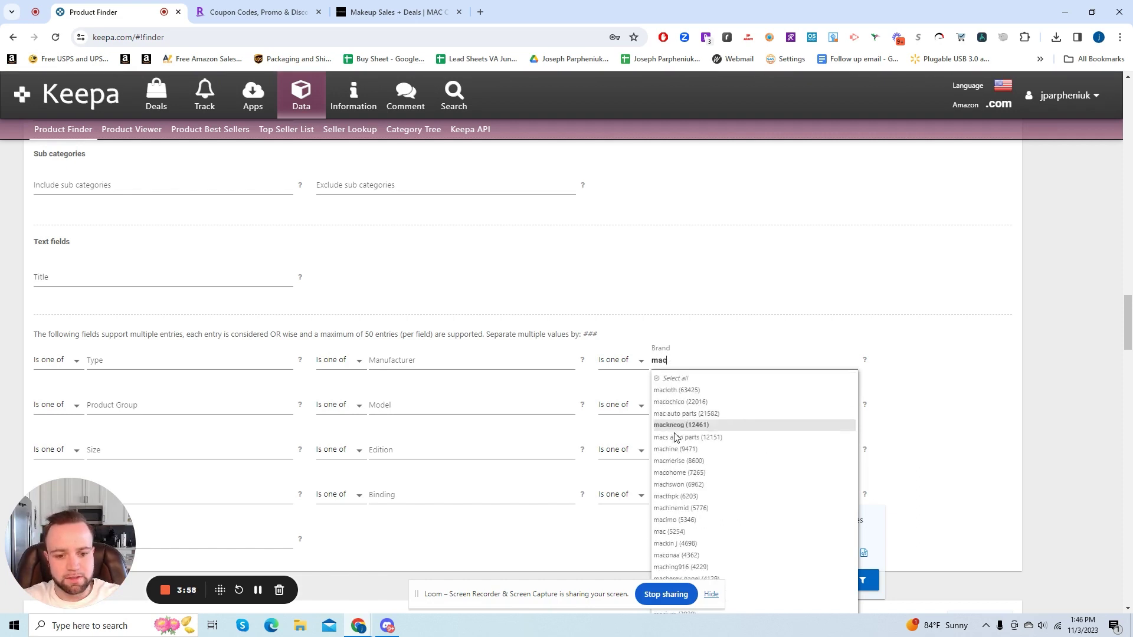
type(" c")
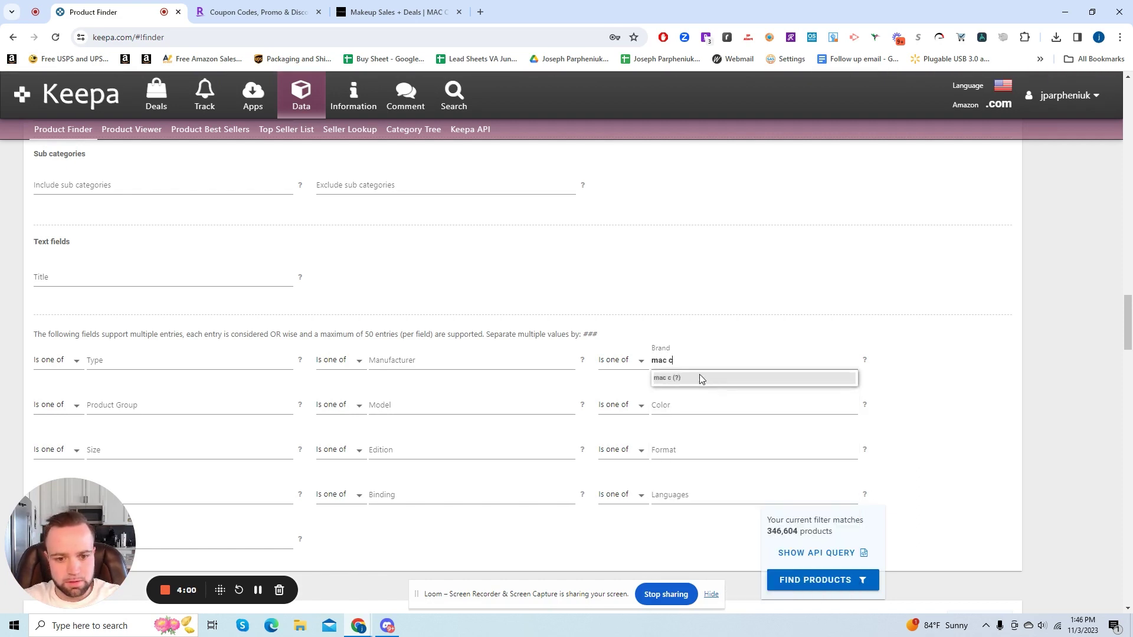
key("BackSpace")
key("BackSpace")
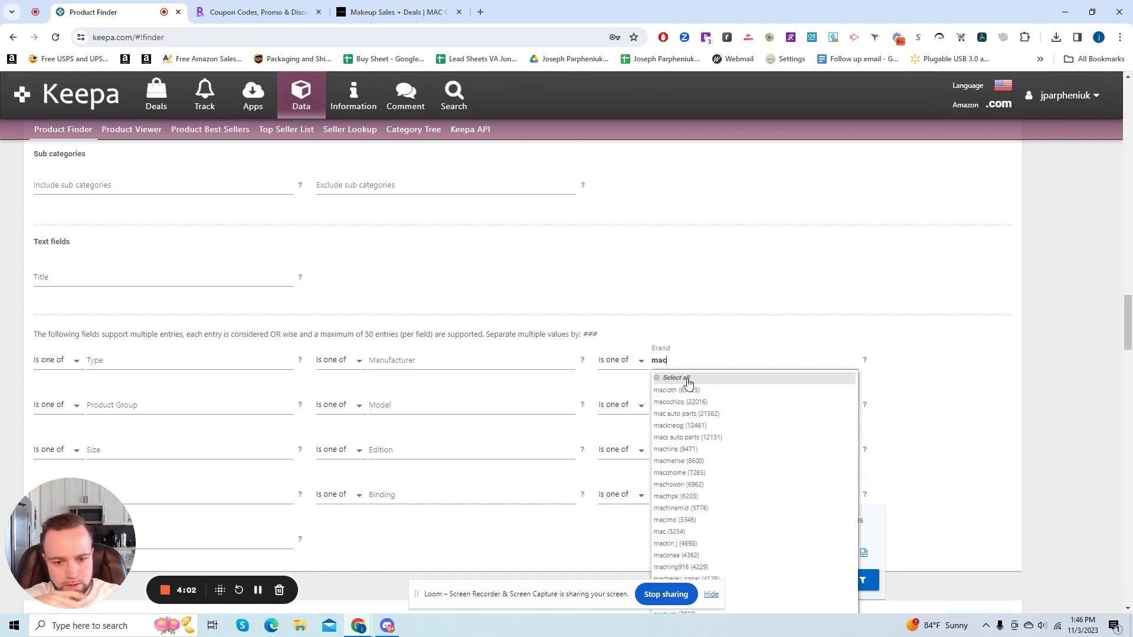
scroll(679, 447, "down", 3)
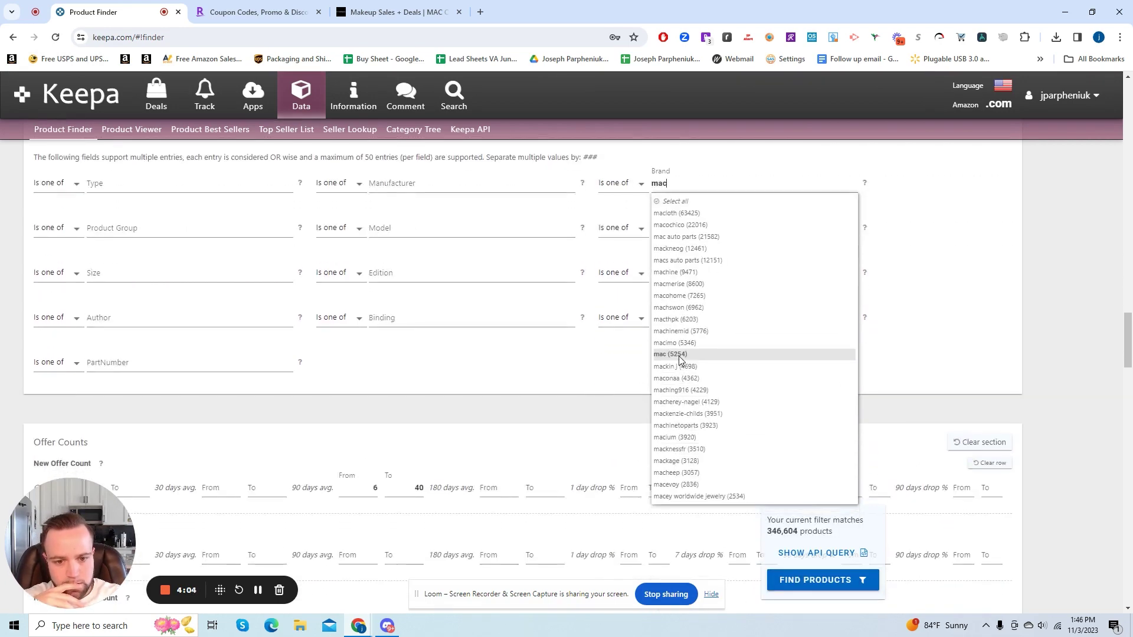
left_click(675, 356)
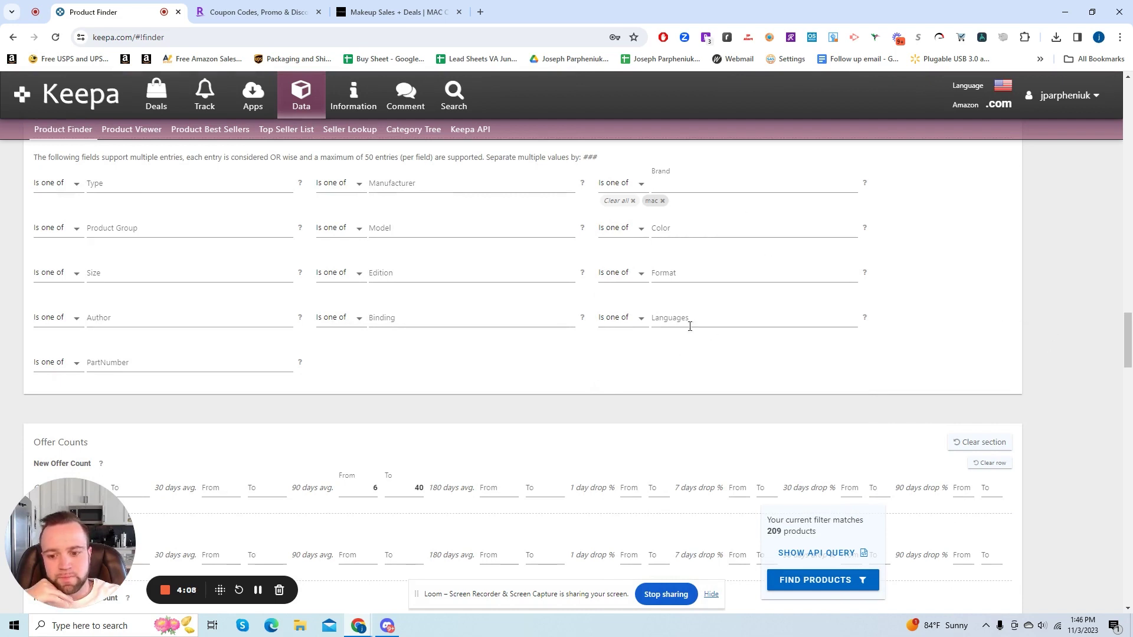
scroll(571, 342, "up", 3)
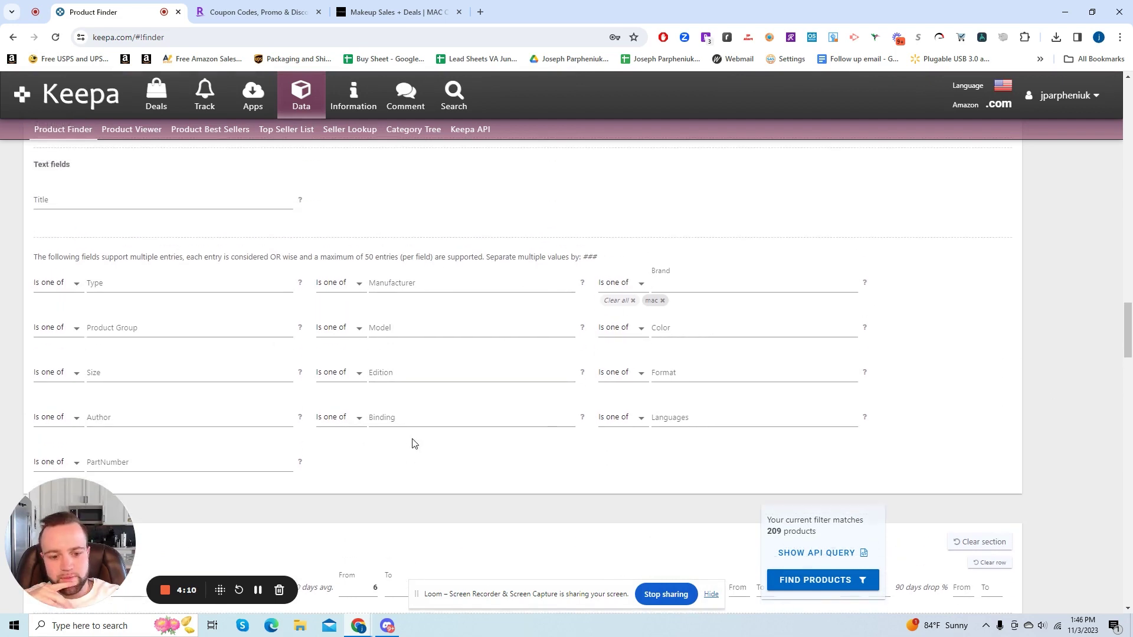
scroll(119, 330, "up", 1)
scroll(121, 330, "down", 3)
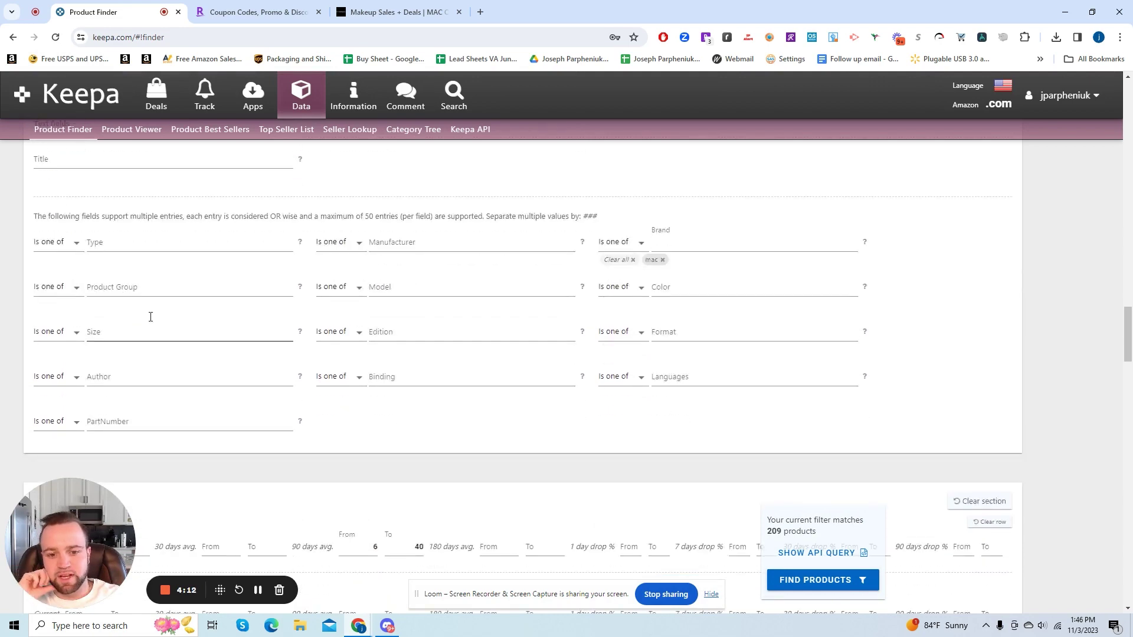
scroll(195, 342, "up", 8)
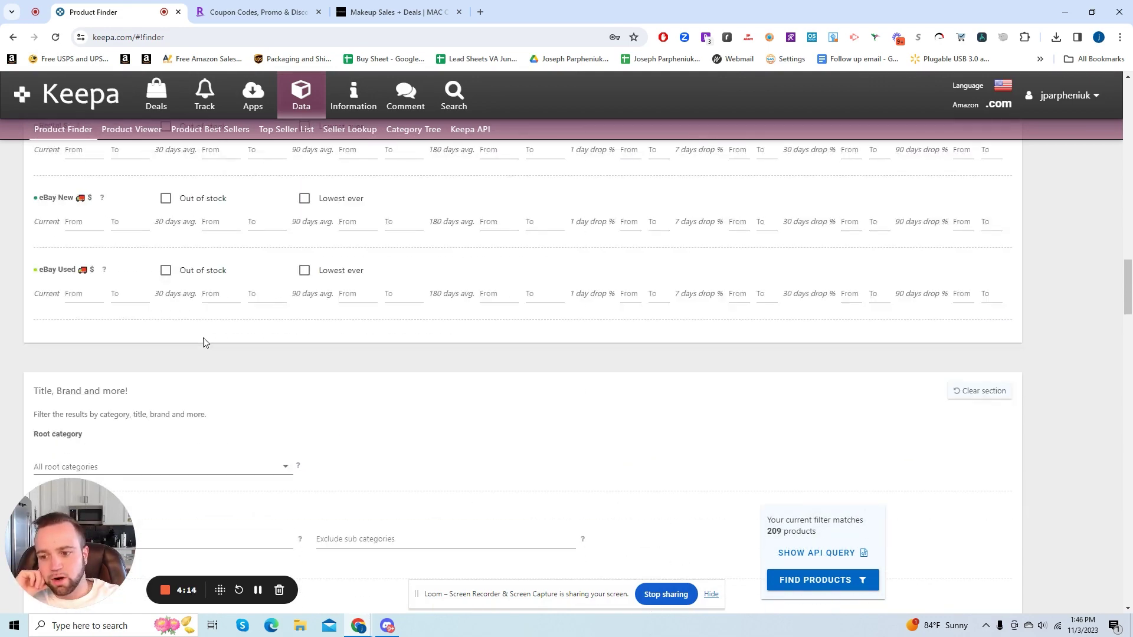
scroll(206, 342, "down", 3)
left_click(182, 292)
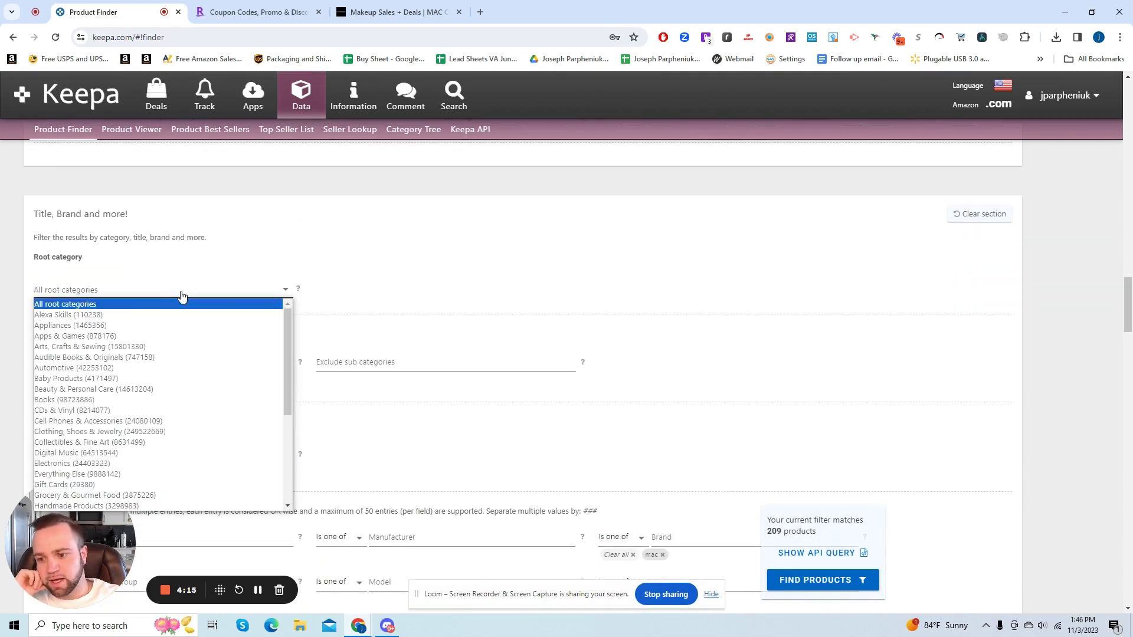
left_click(127, 393)
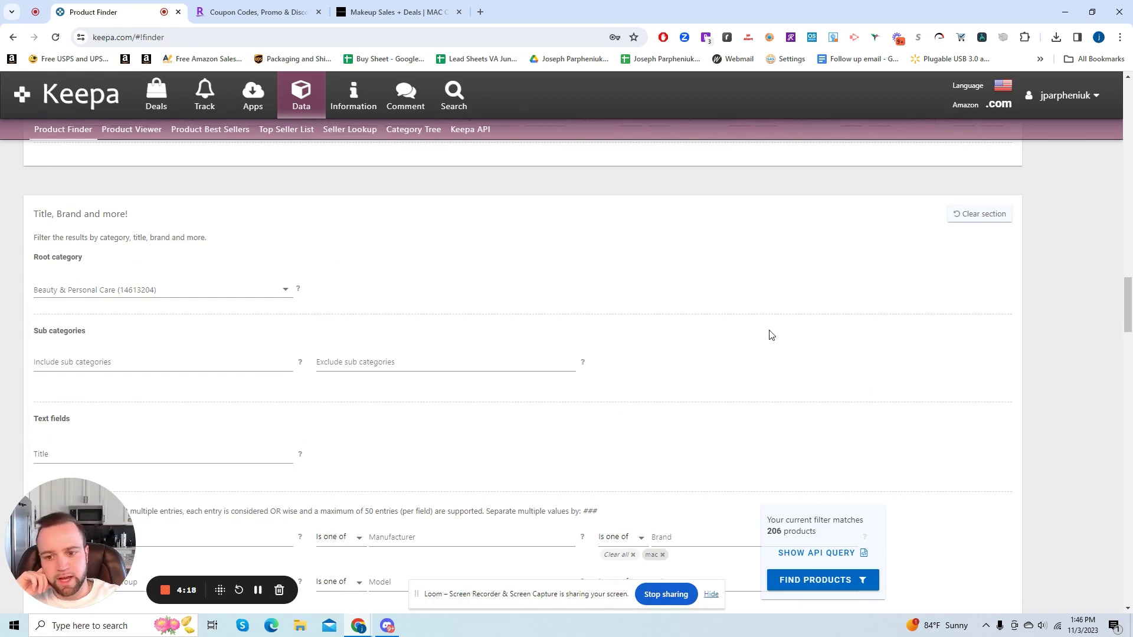
scroll(678, 335, "up", 9)
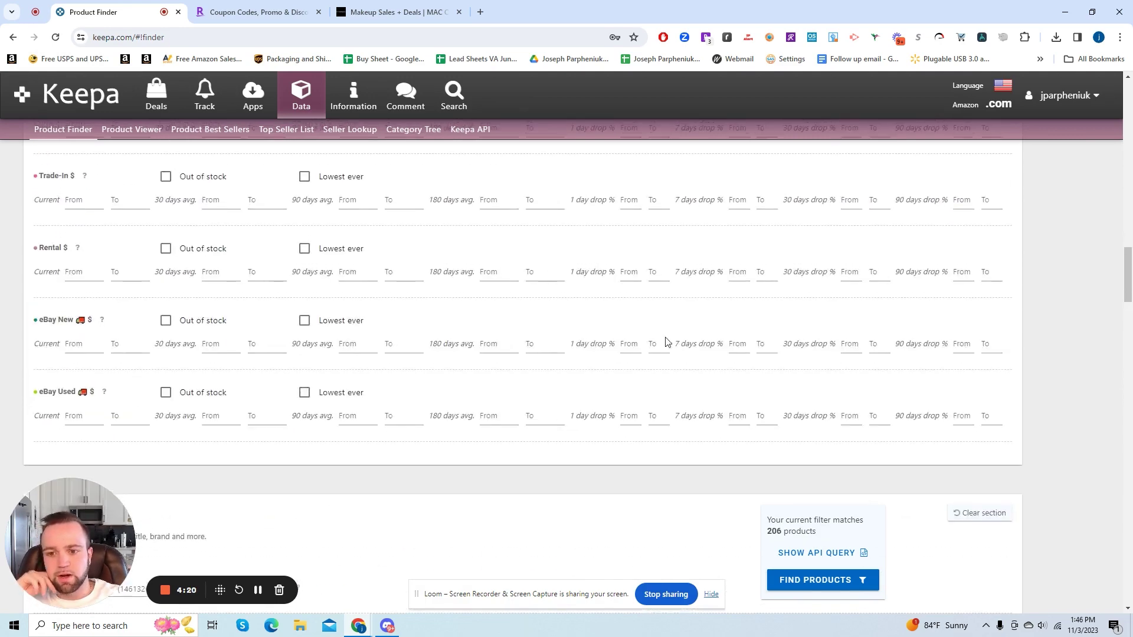
scroll(630, 330, "up", 13)
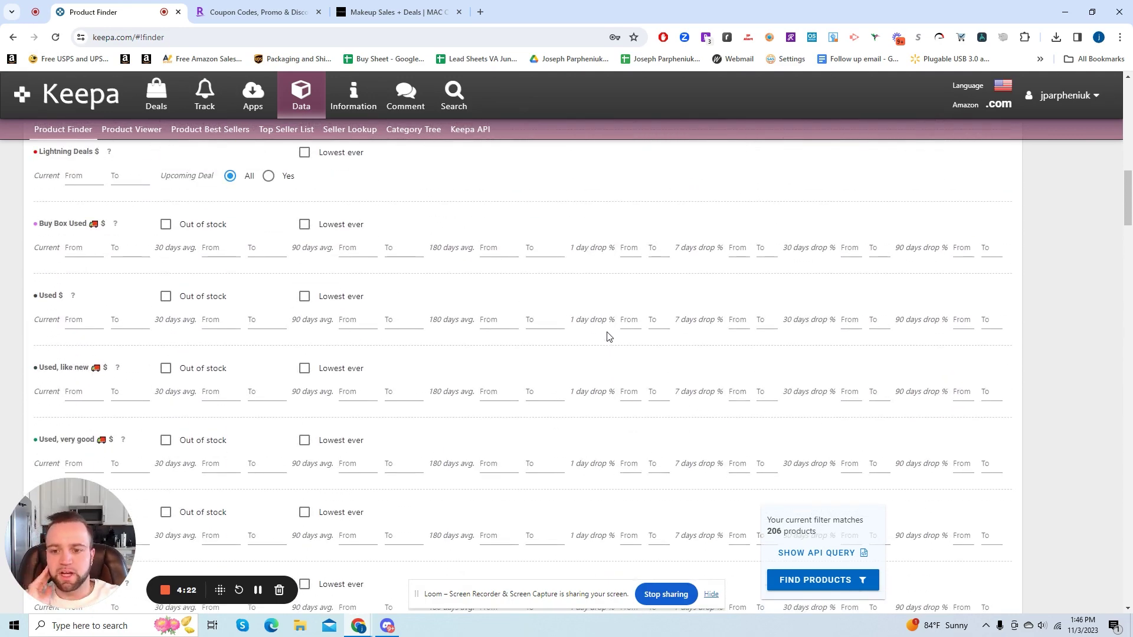
scroll(609, 313, "up", 6)
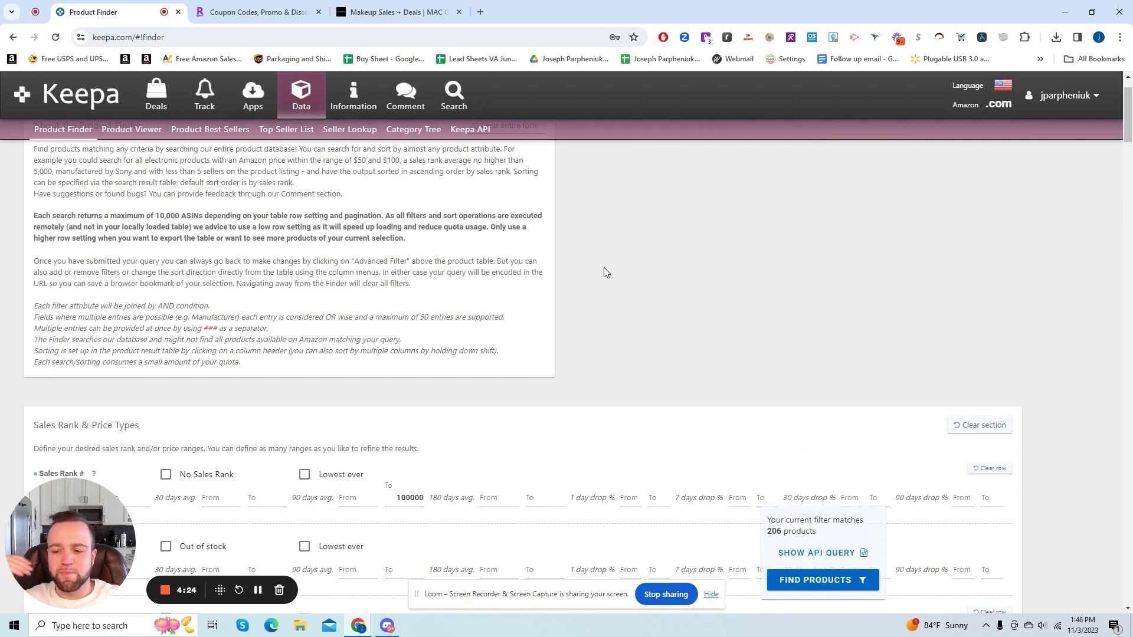
scroll(587, 297, "down", 2)
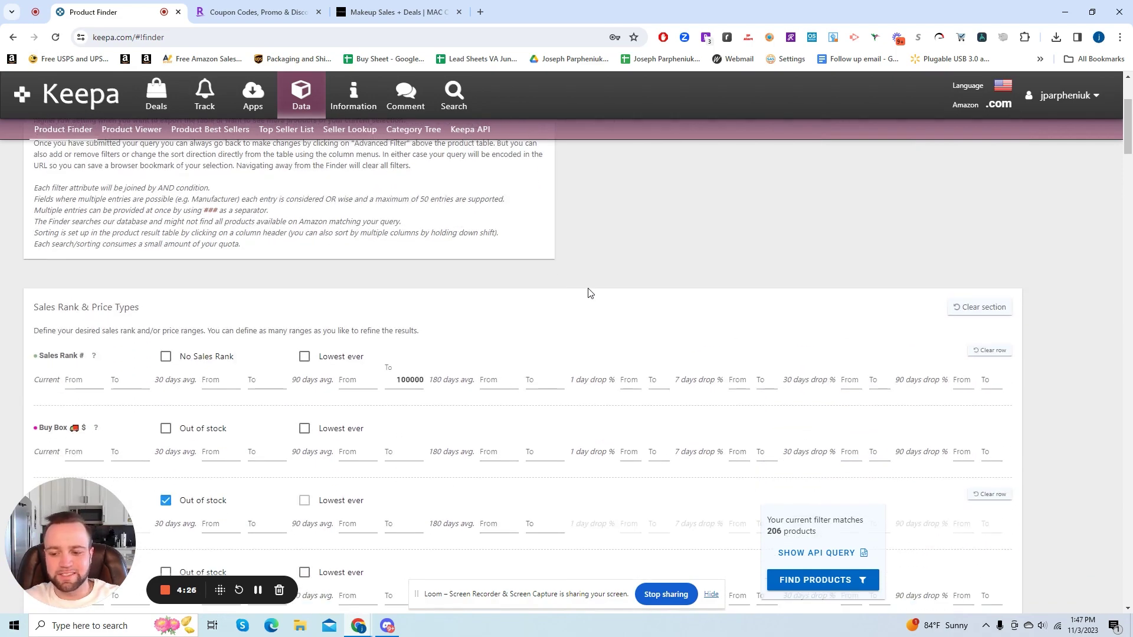
scroll(589, 294, "down", 1)
scroll(653, 455, "down", 15)
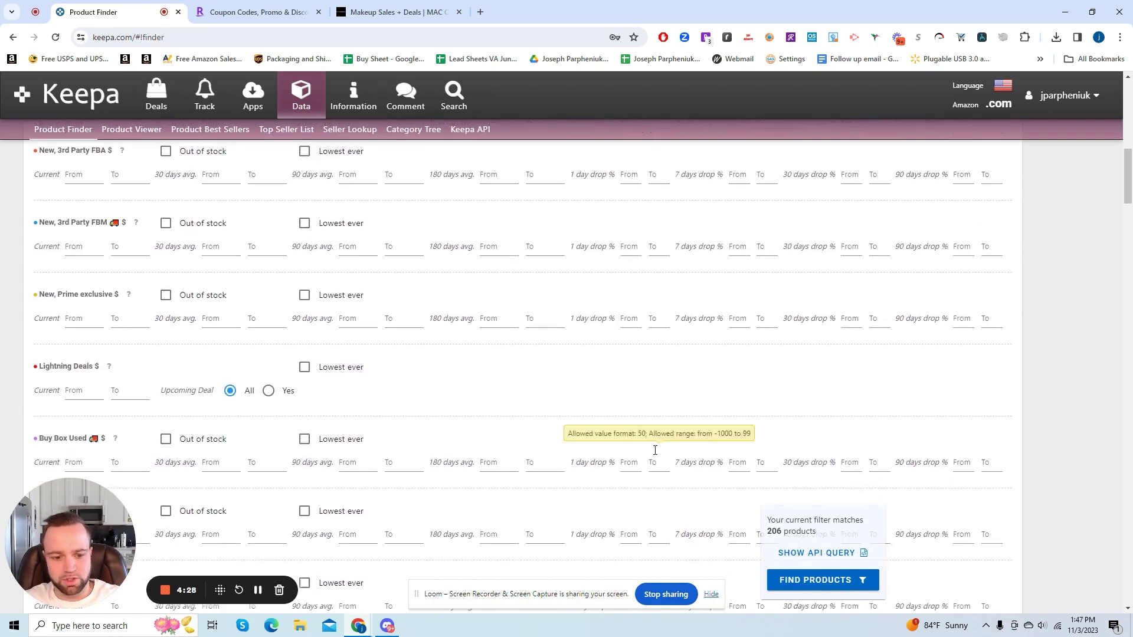
scroll(303, 407, "down", 3)
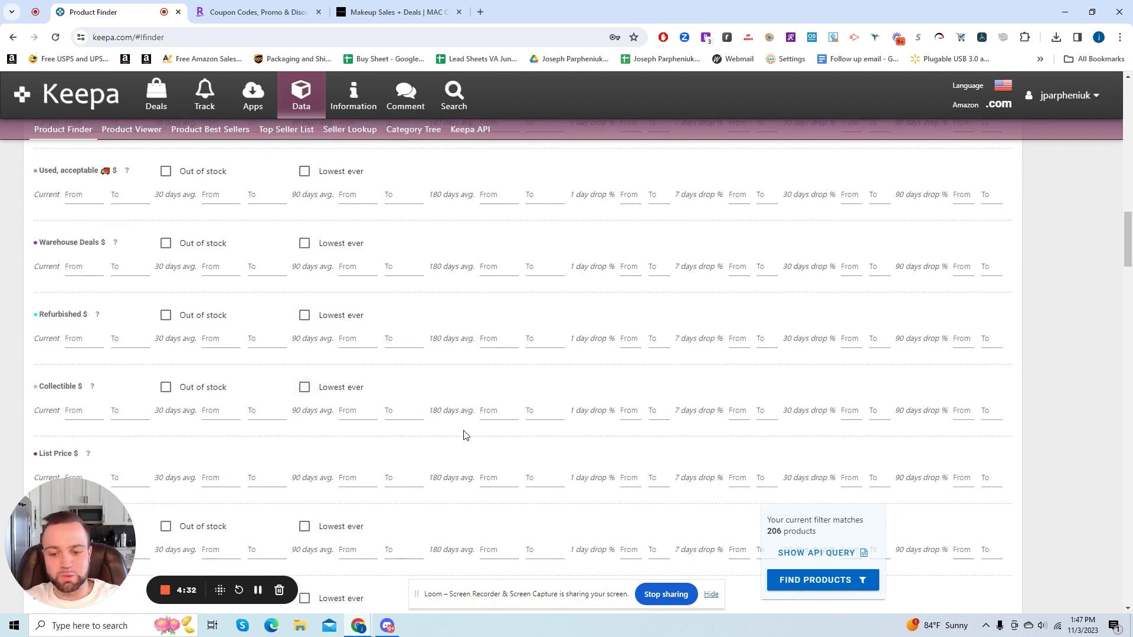
scroll(478, 426, "down", 2)
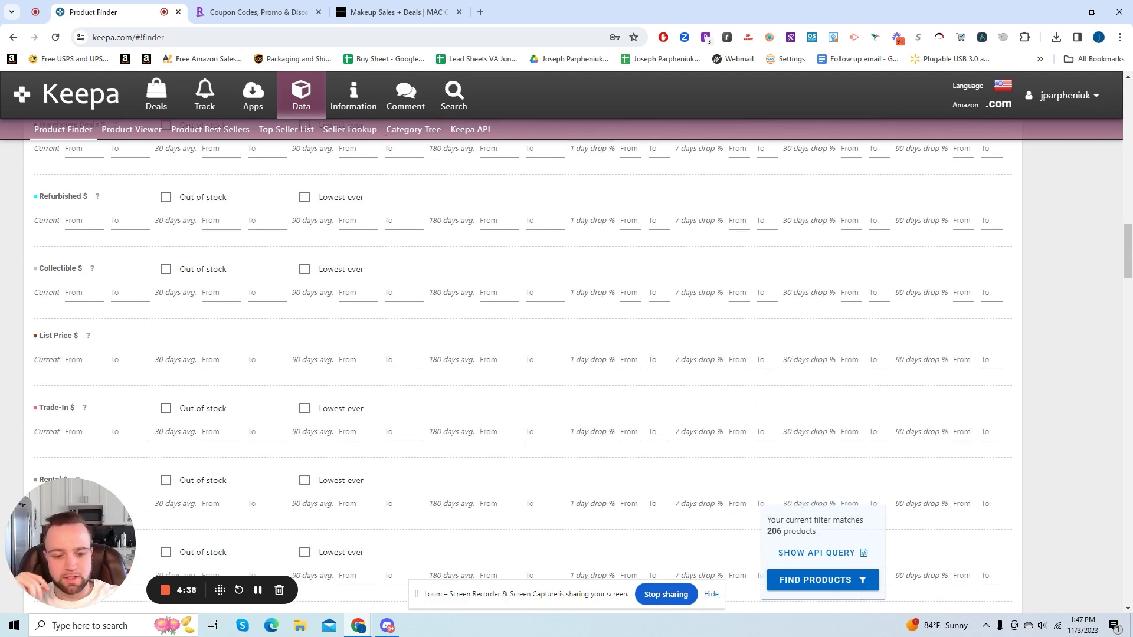
scroll(576, 367, "down", 6)
scroll(471, 394, "down", 4)
scroll(468, 392, "up", 20)
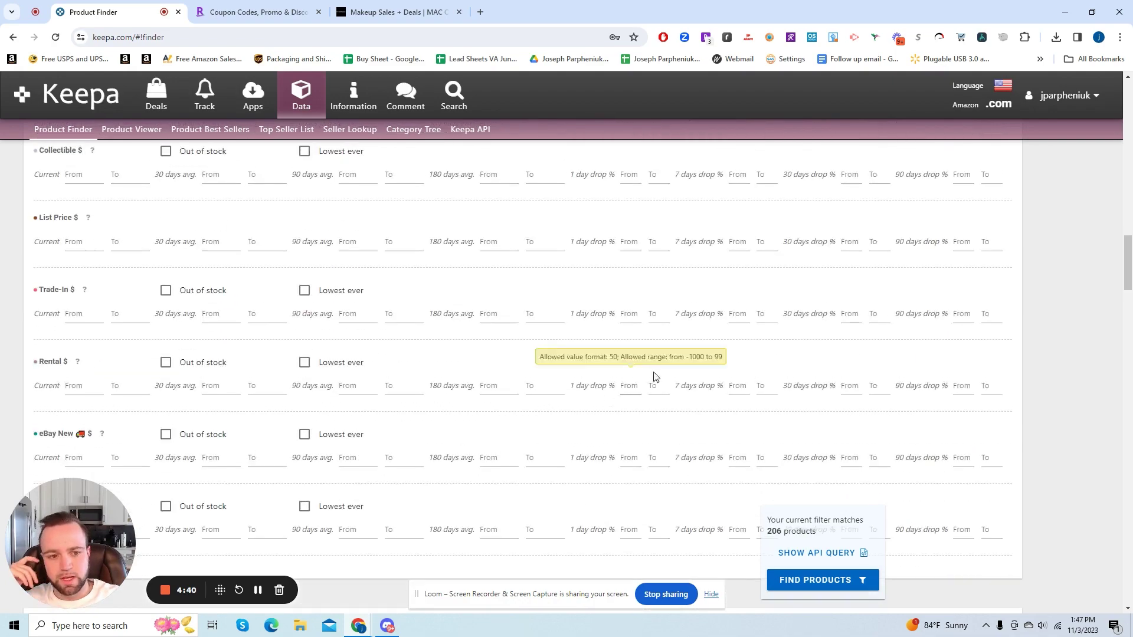
scroll(856, 293, "up", 10)
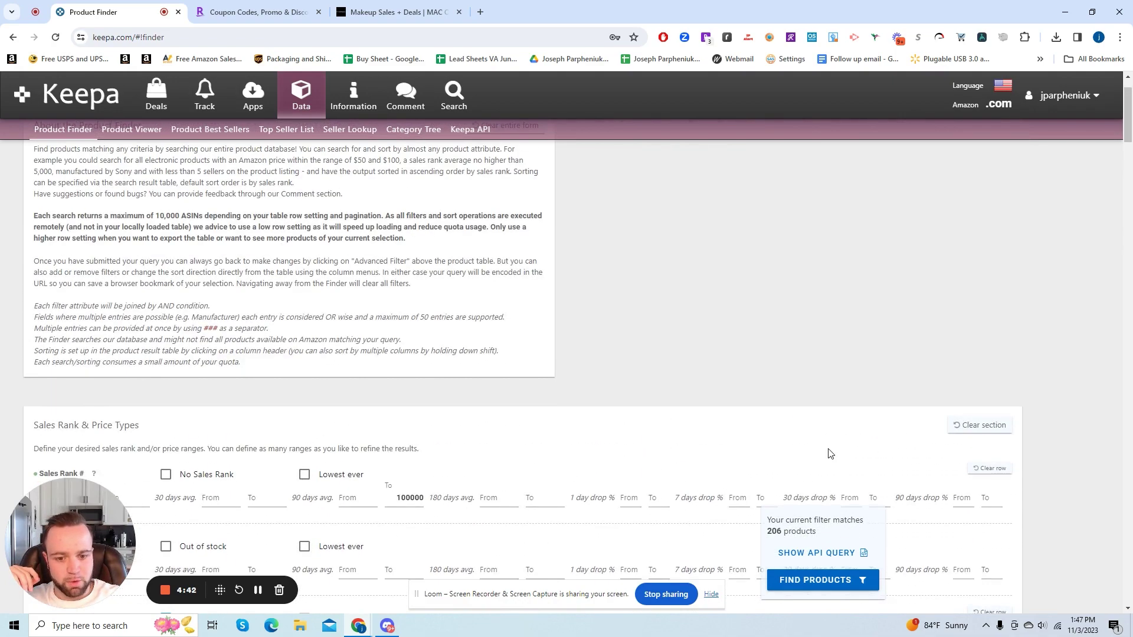
scroll(828, 456, "down", 5)
- Set the Buy Box 90-day drop % range from -10 to 20
left_click(956, 337)
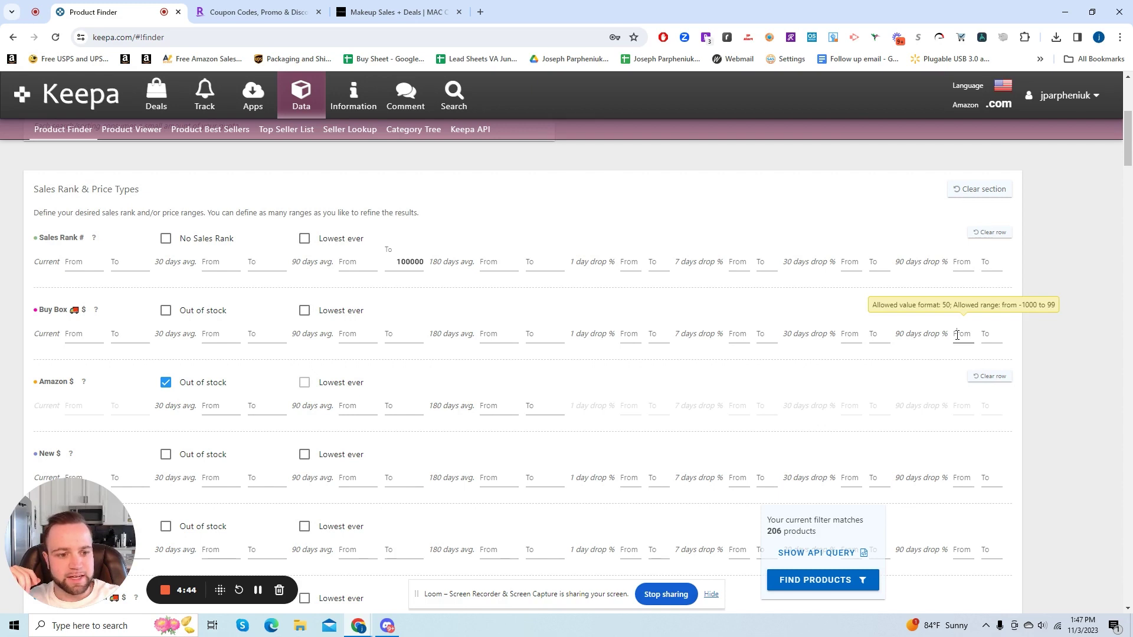
type("-15")
left_click(989, 334)
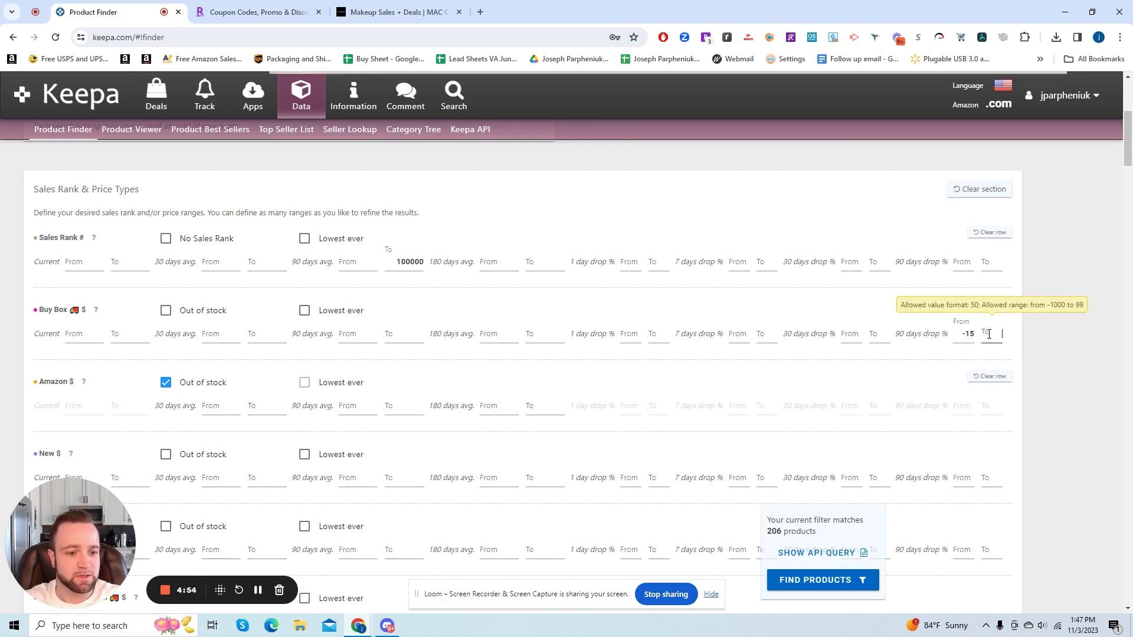
left_click(971, 335)
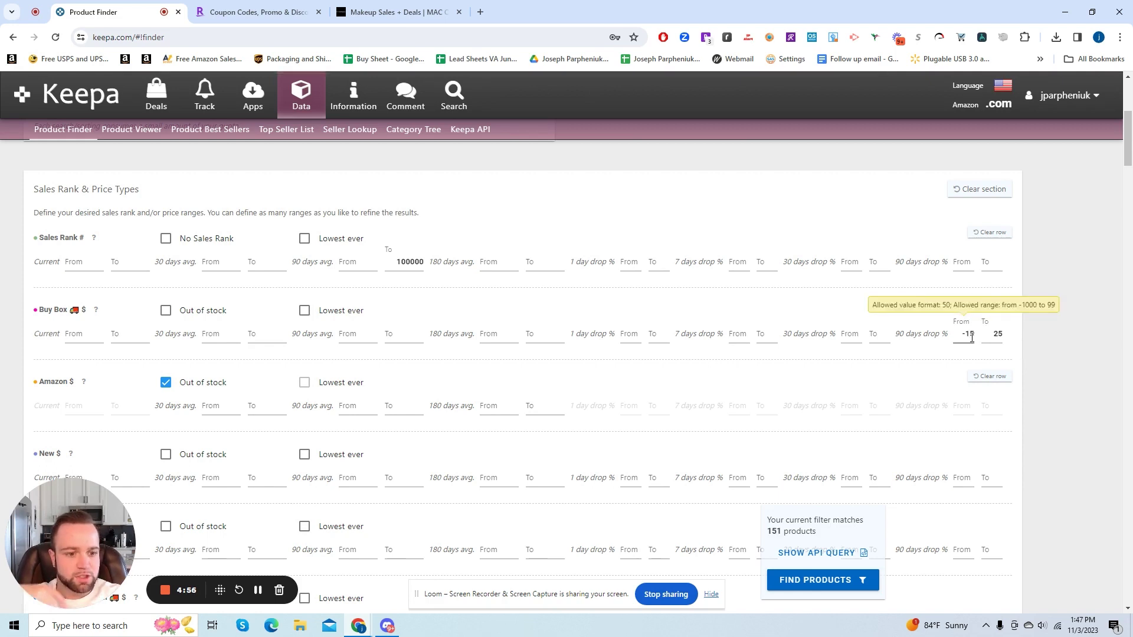
left_click_drag(961, 334, 978, 336)
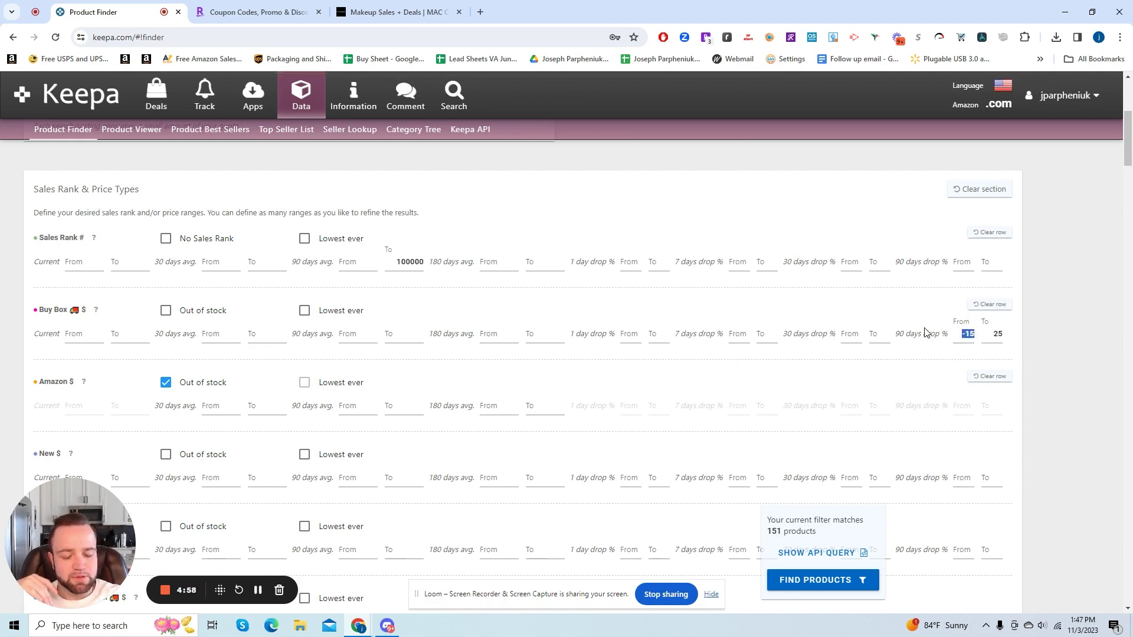
left_click(960, 335)
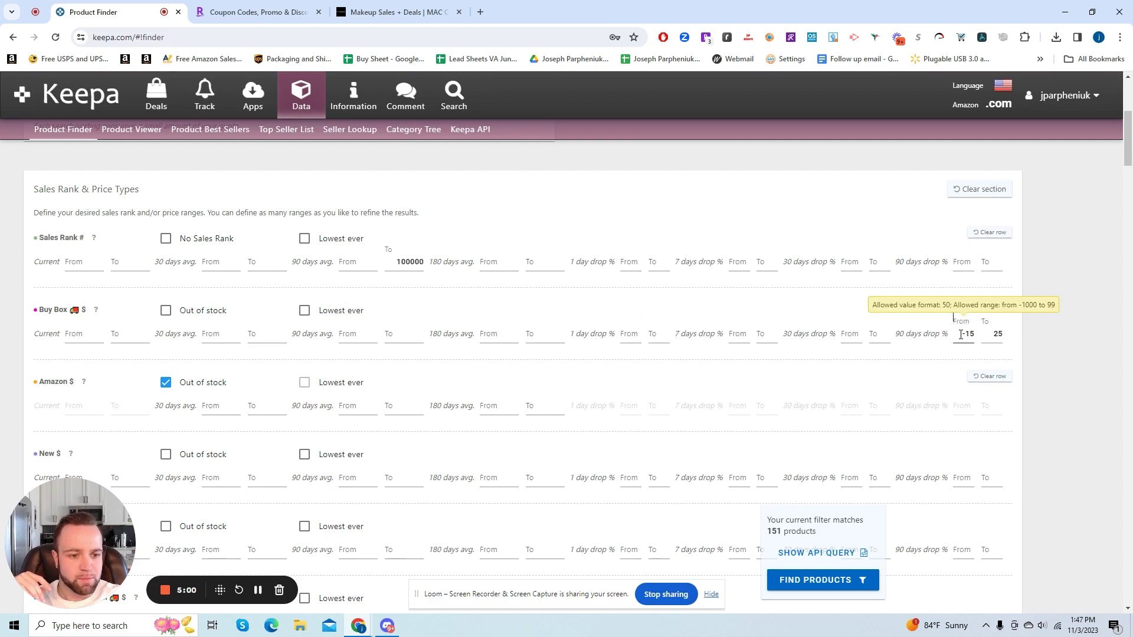
left_click(995, 335)
left_click_drag(995, 335, 1009, 338)
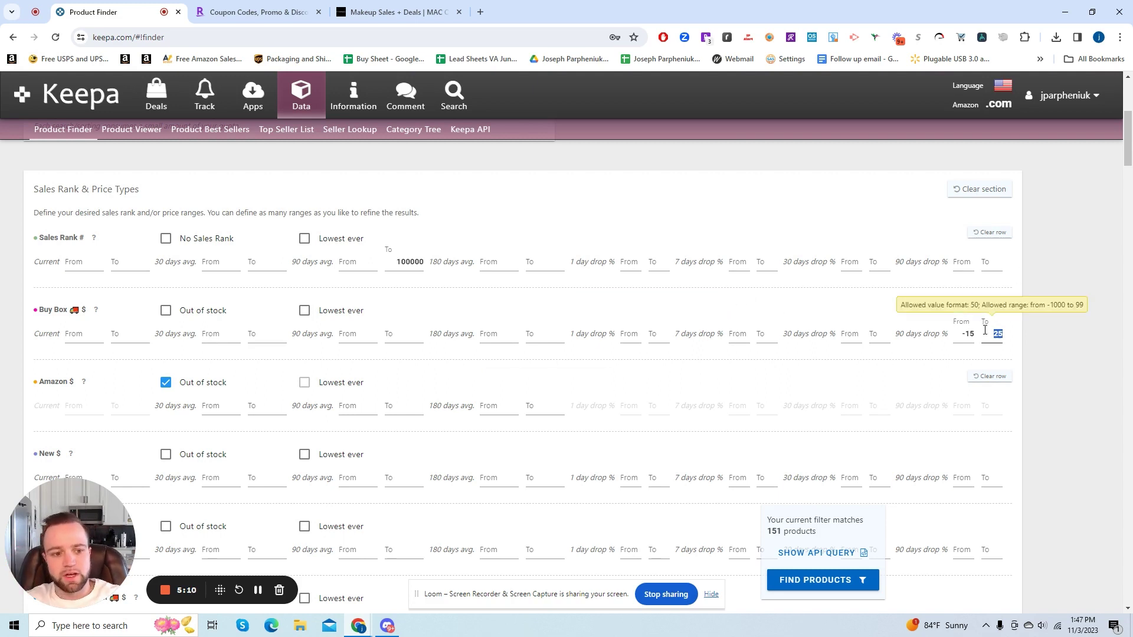
type("2")
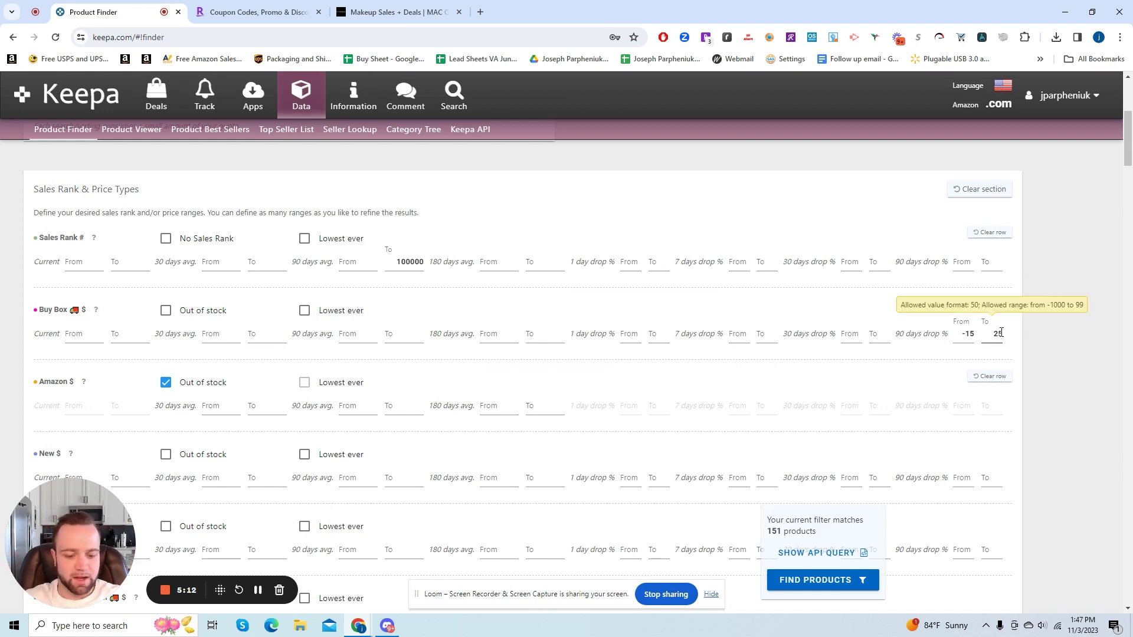
type("5")
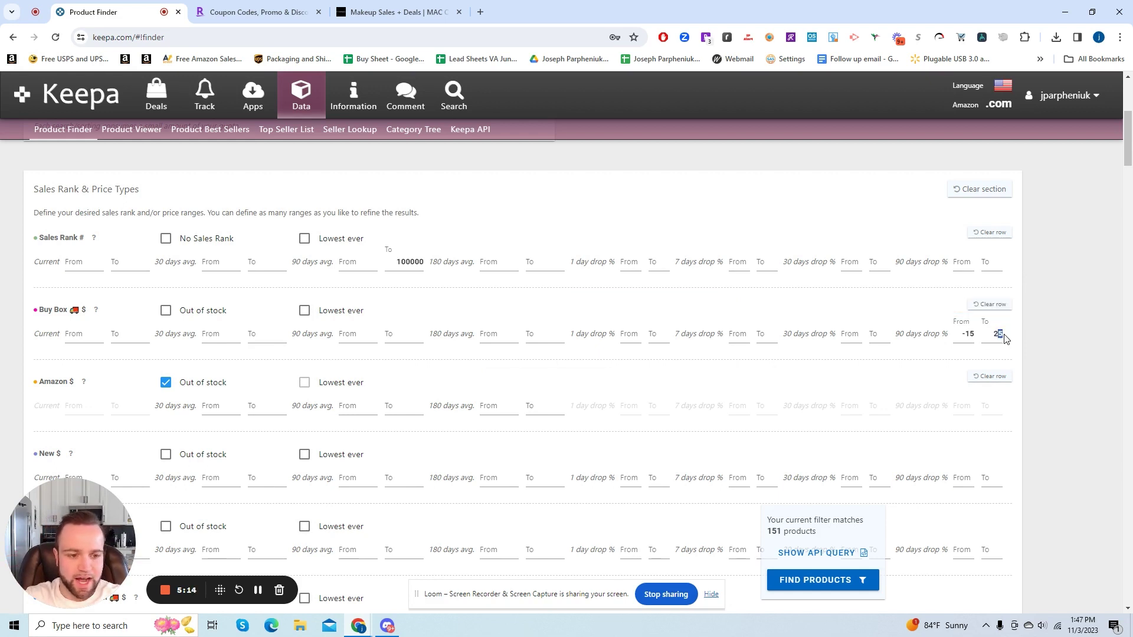
type("0")
left_click_drag(978, 334, 972, 334)
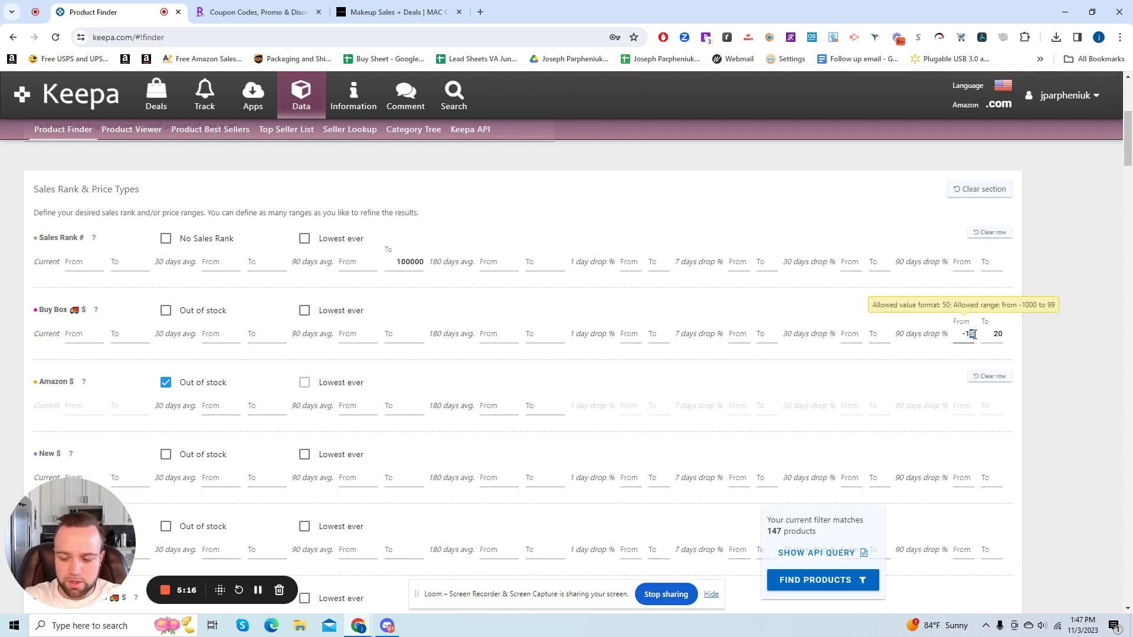
type("1")
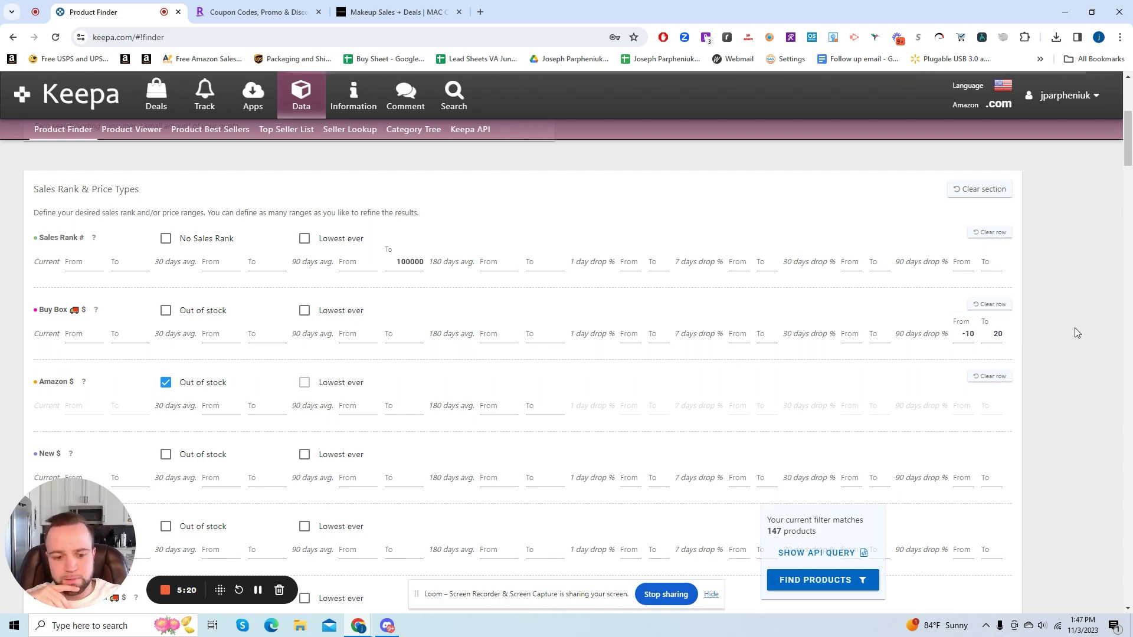
- Run FIND PRODUCTS to list the 131 matching products
scroll(301, 463, "up", 3)
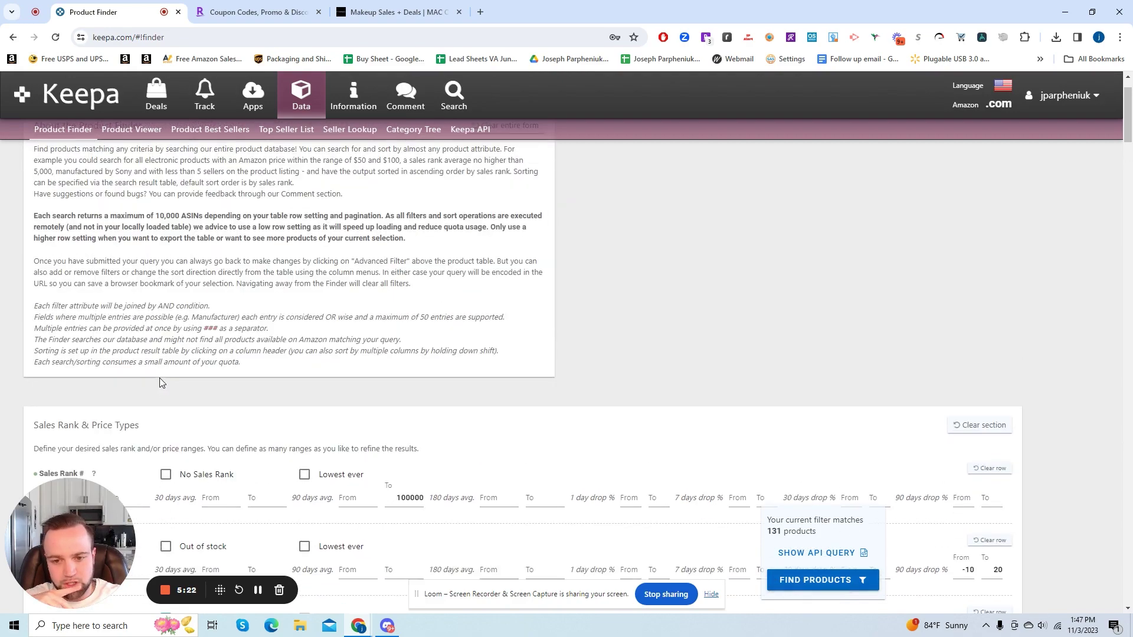
scroll(301, 463, "down", 15)
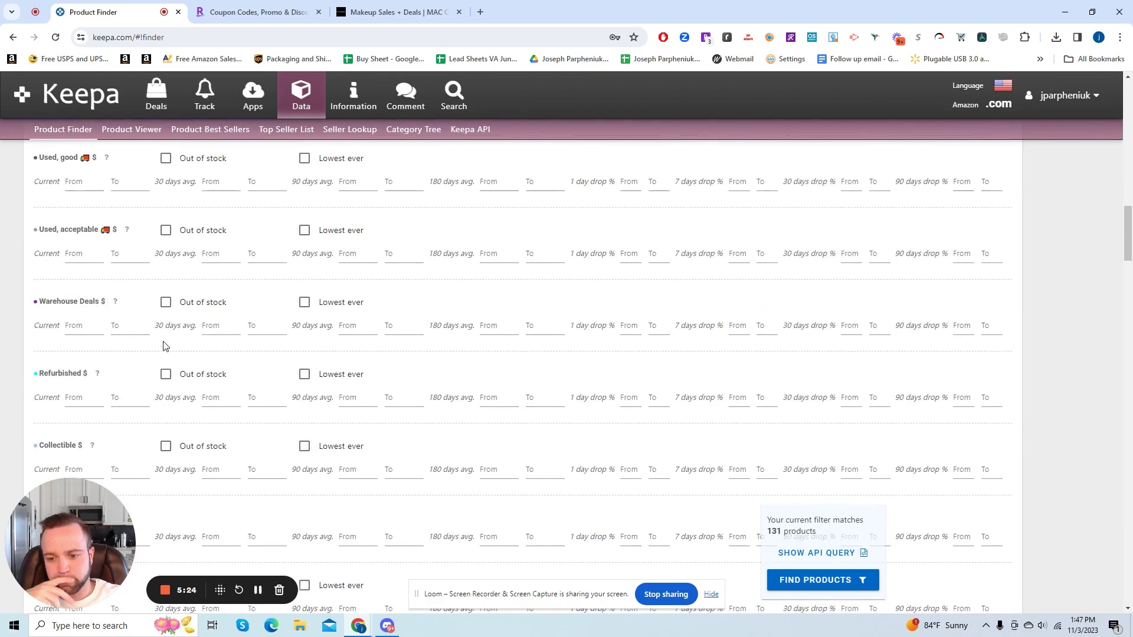
left_click(784, 581)
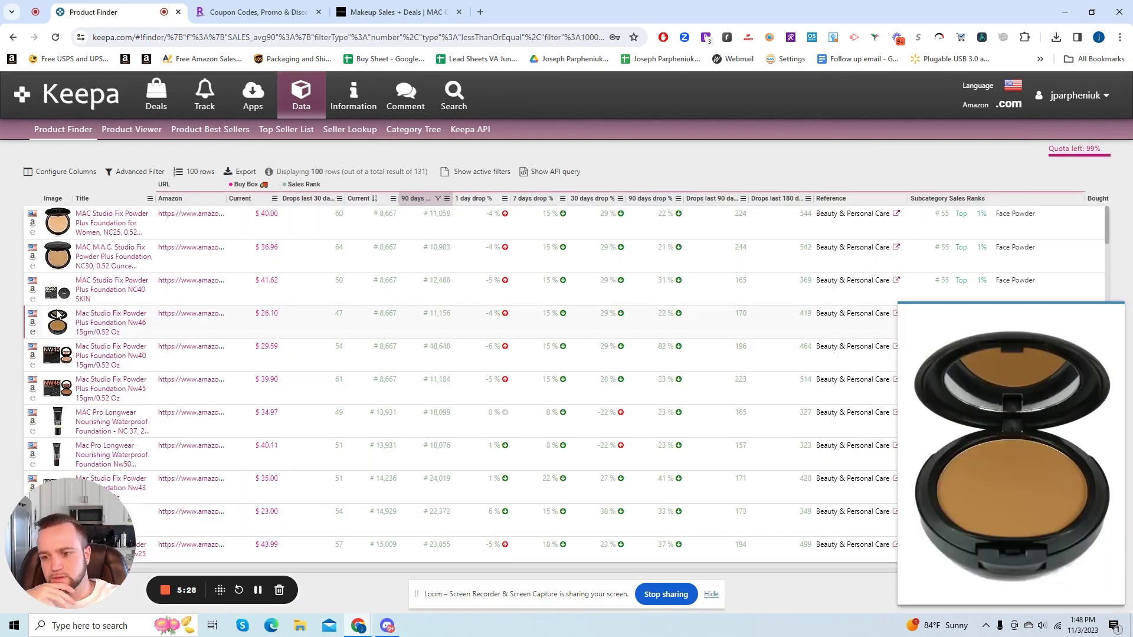
- Scroll the 131 MAC results, previewing price charts for items like Studio Fix Powder Plus Foundation
scroll(85, 327, "down", 2)
scroll(84, 326, "down", 3)
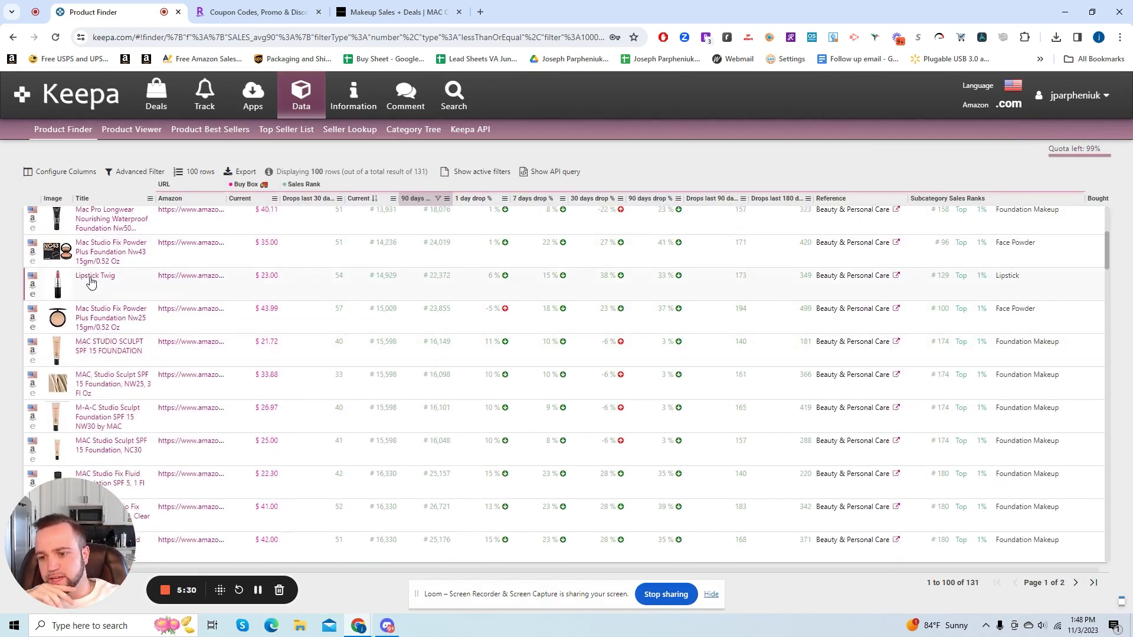
scroll(133, 290, "down", 5)
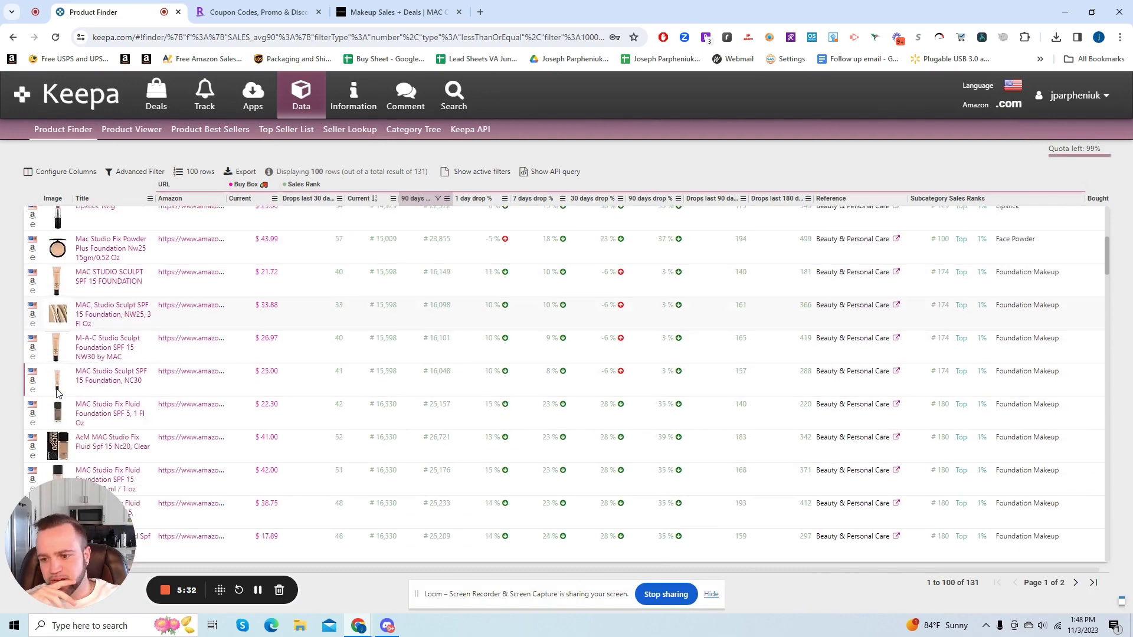
scroll(147, 288, "up", 10)
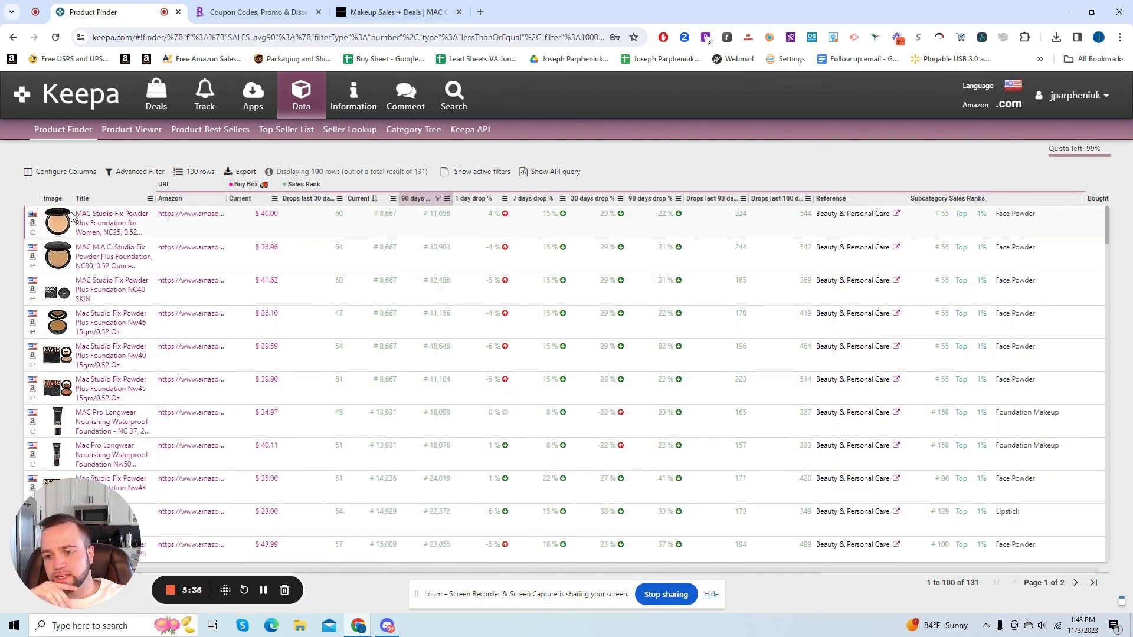
mouse_move(108, 267)
mouse_move(92, 322)
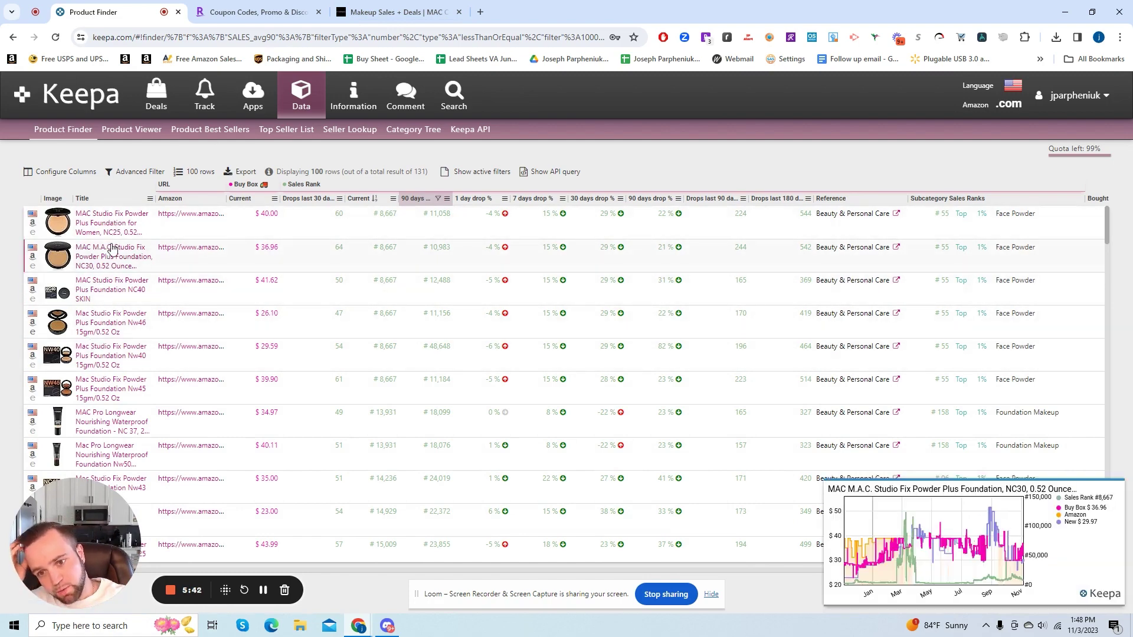
scroll(113, 295, "down", 7)
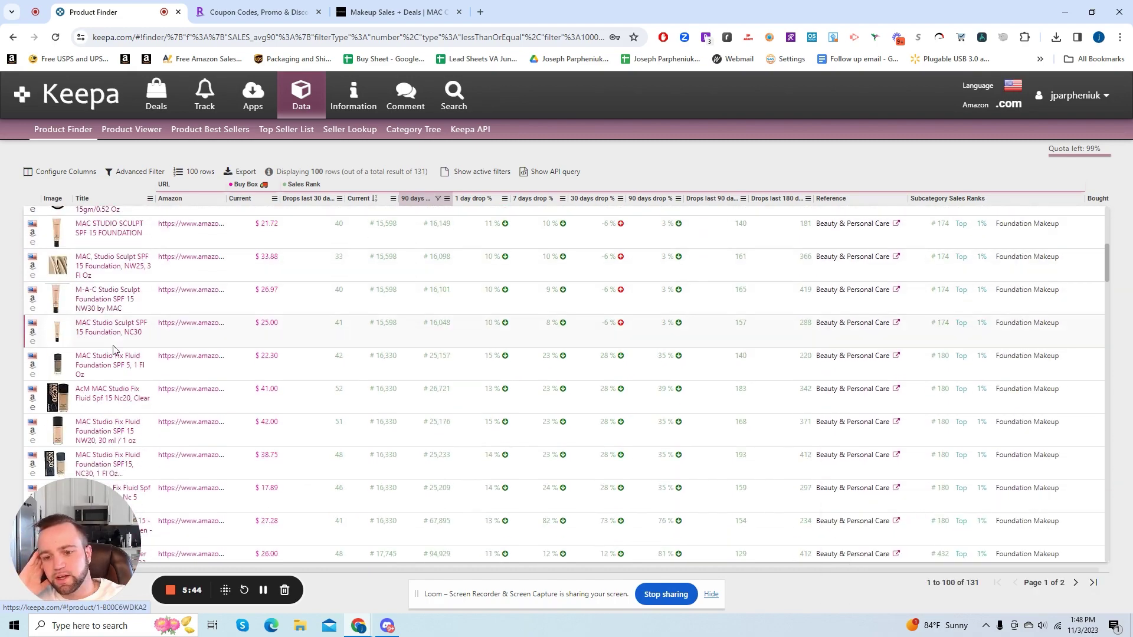
scroll(114, 349, "down", 10)
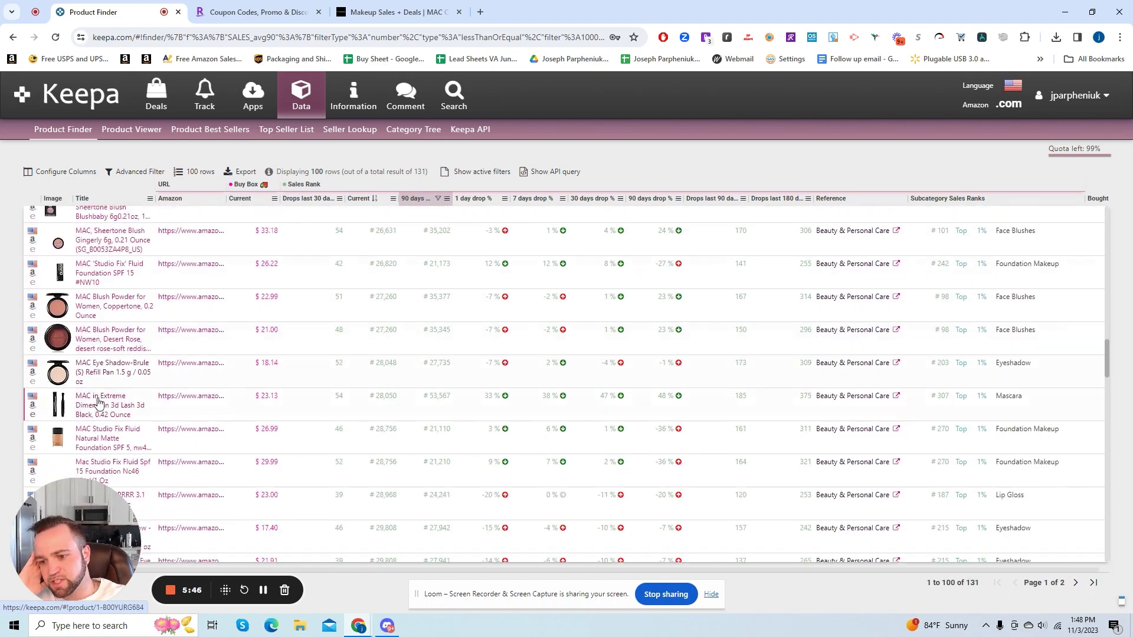
scroll(97, 403, "down", 10)
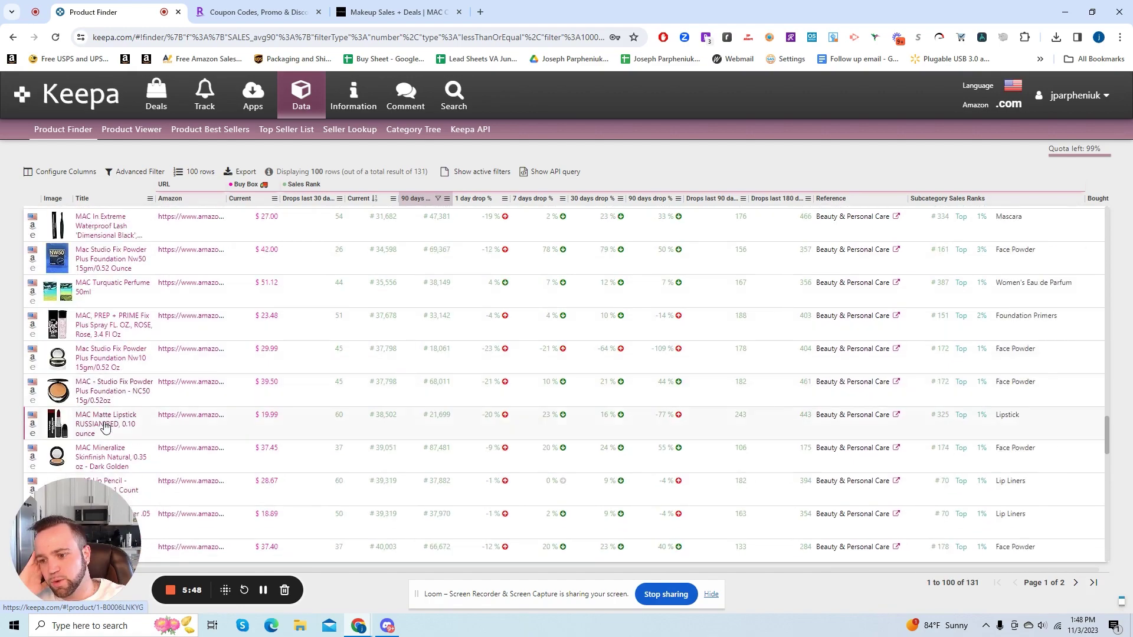
- Browse the discounted products on the MAC sale deals page
scroll(100, 428, "down", 5)
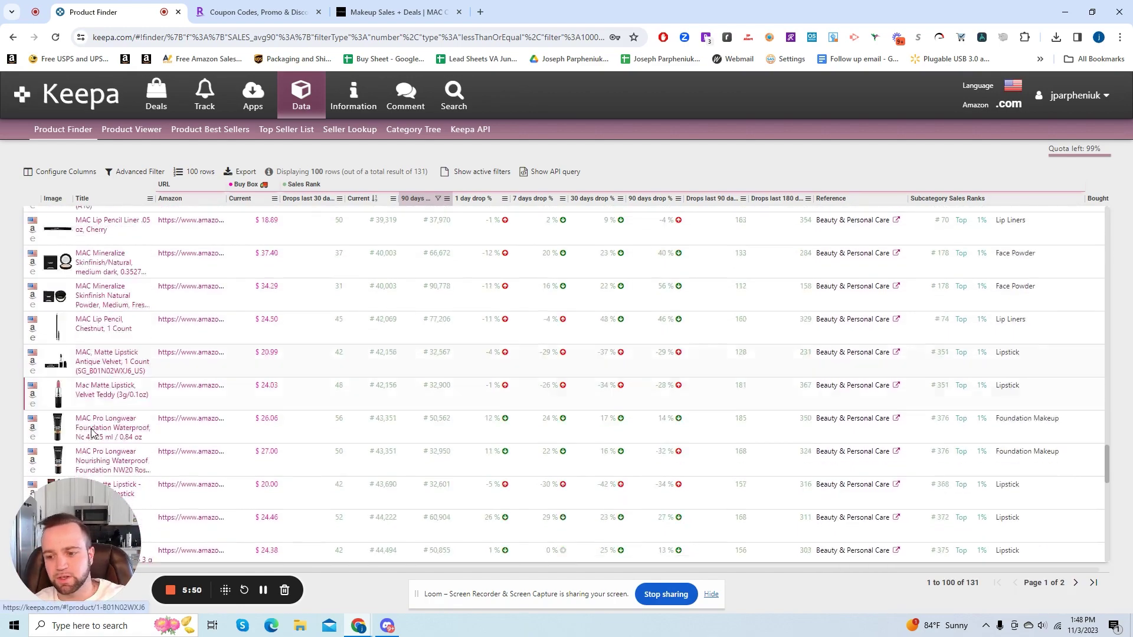
scroll(91, 432, "down", 5)
left_click(397, 12)
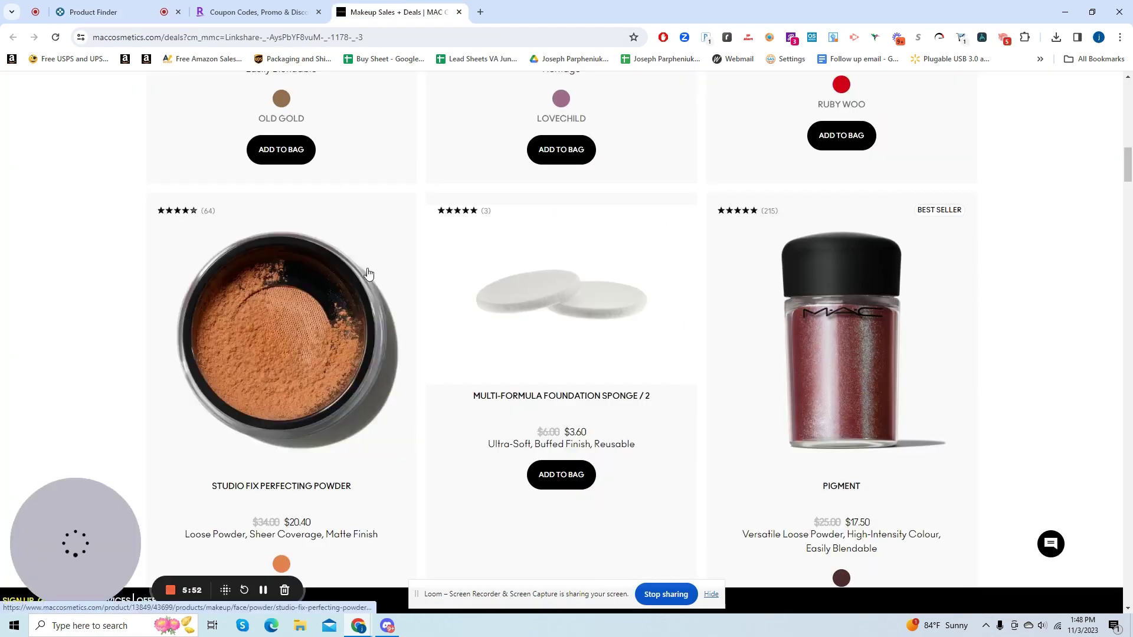
scroll(759, 291, "up", 9)
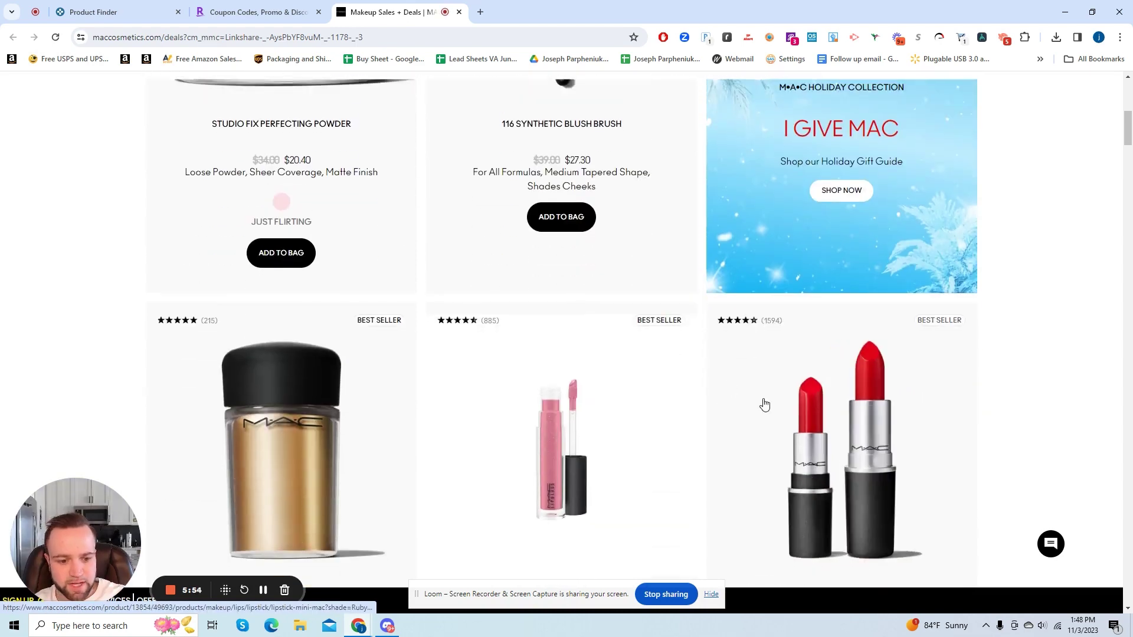
scroll(765, 405, "down", 4)
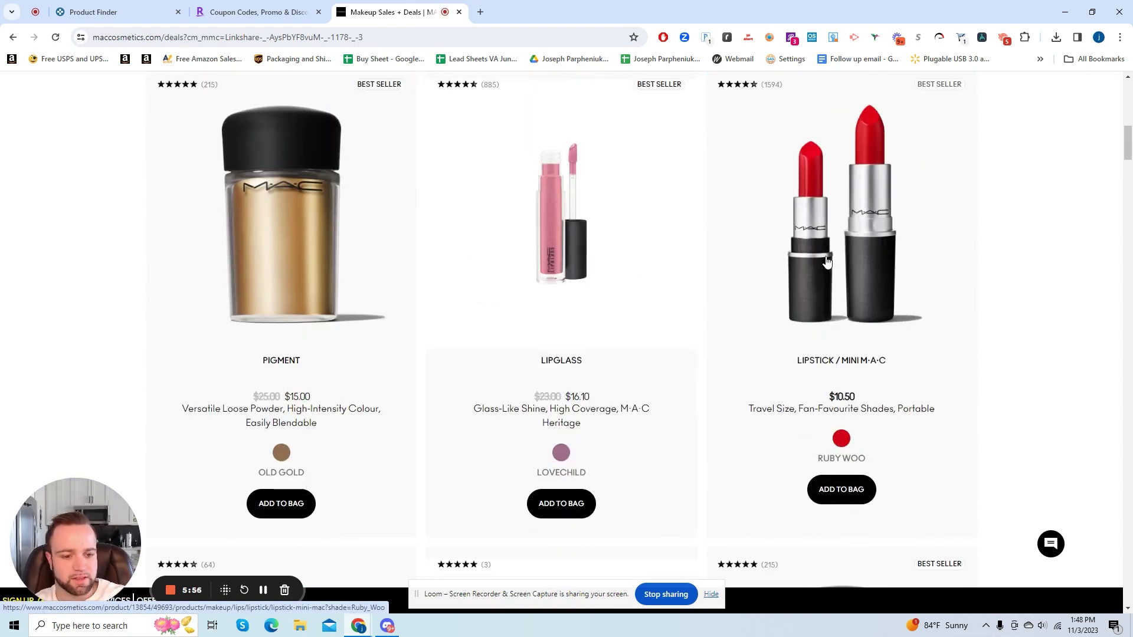
scroll(826, 261, "up", 8)
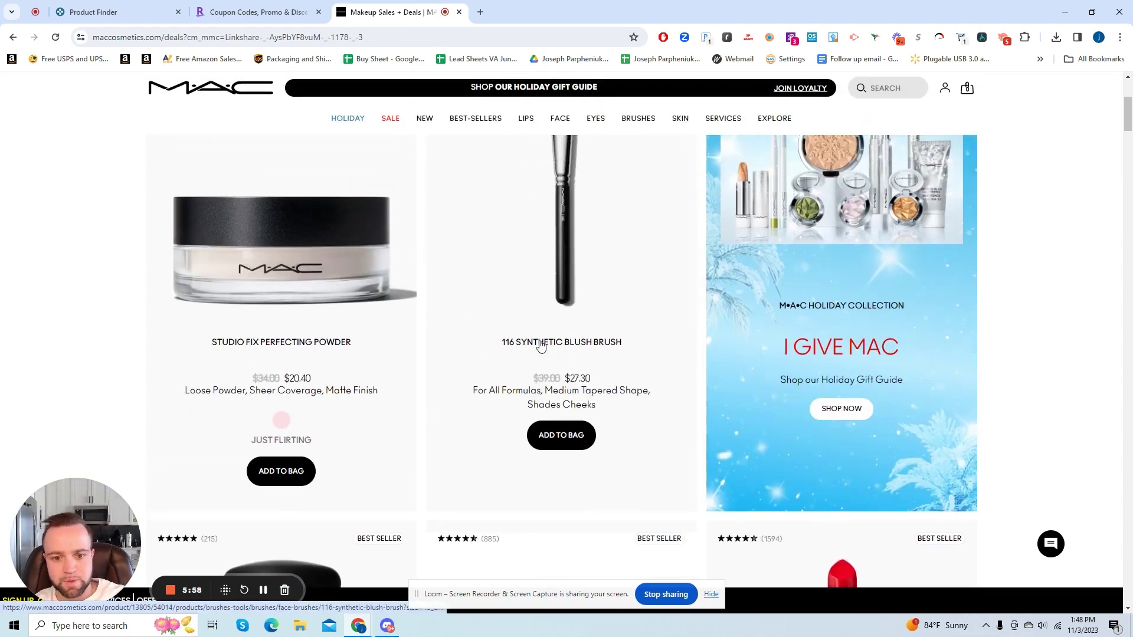
scroll(533, 347, "up", 4)
scroll(329, 298, "down", 6)
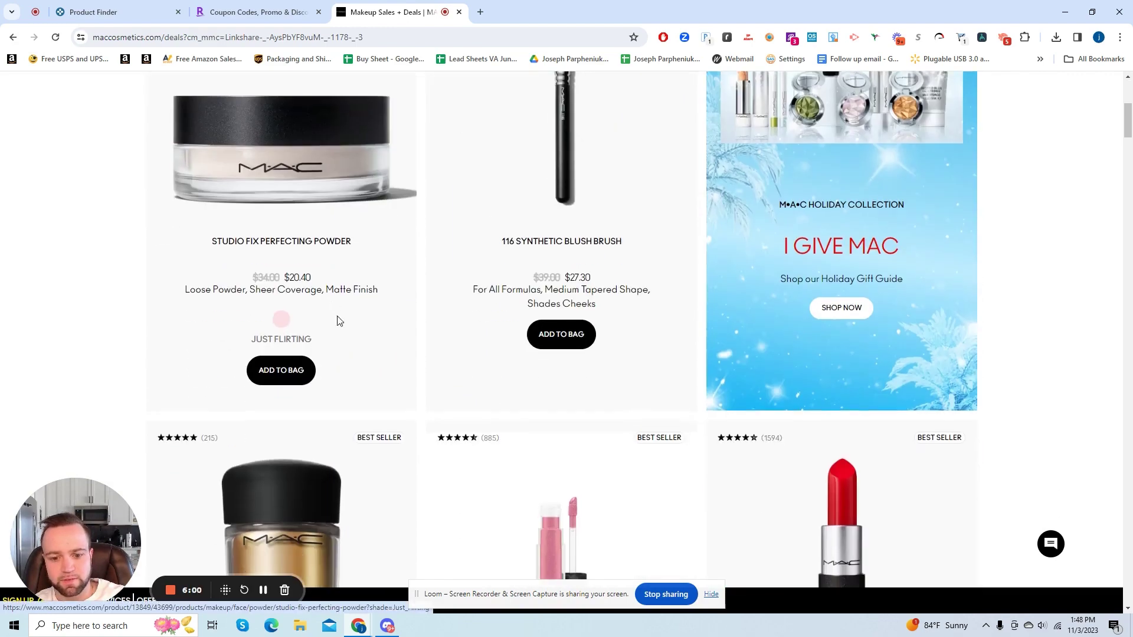
scroll(349, 322, "down", 10)
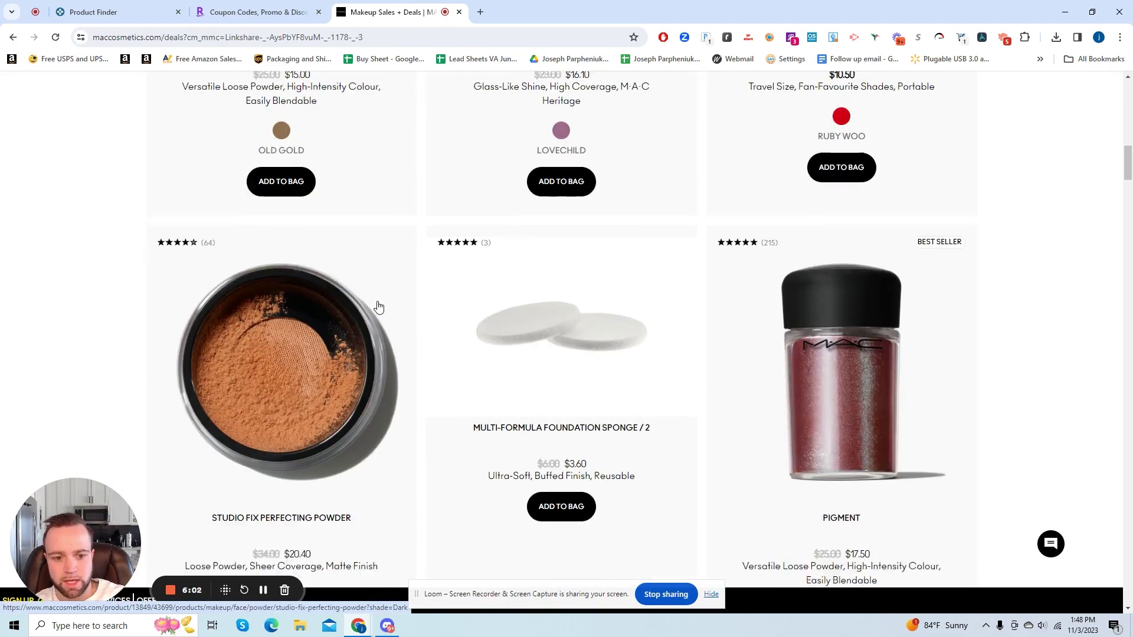
scroll(378, 306, "down", 10)
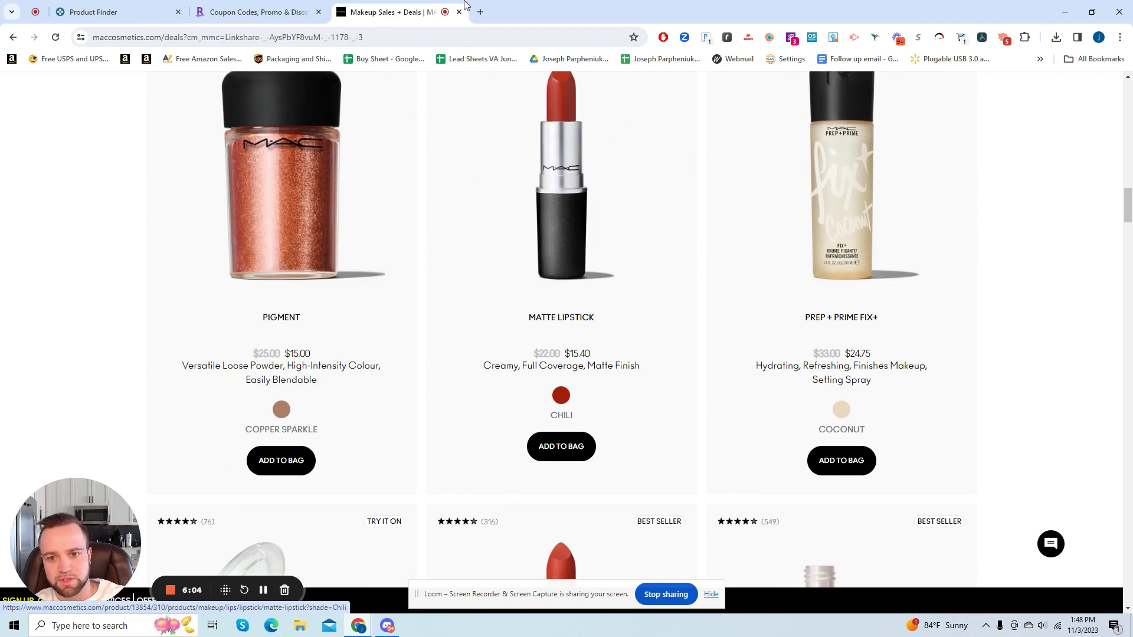
- Check the Rakuten and Keepa results tabs, then return to MAC's Matte Lipstick Chili at $15.40
left_click(255, 12)
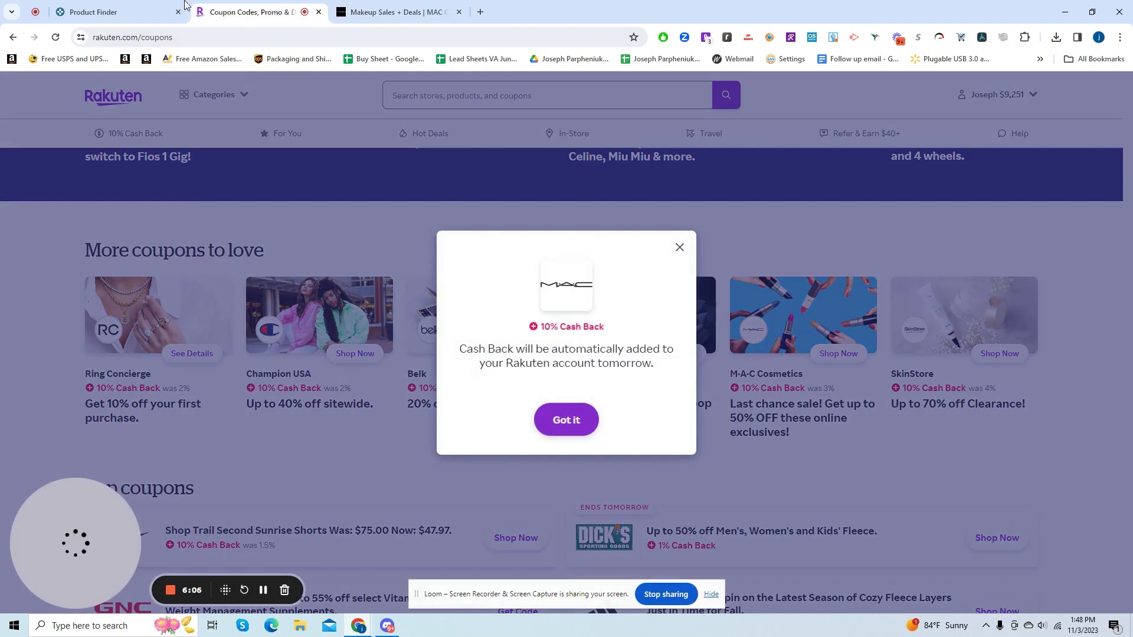
left_click(184, 6)
scroll(106, 377, "down", 3)
mouse_move(104, 387)
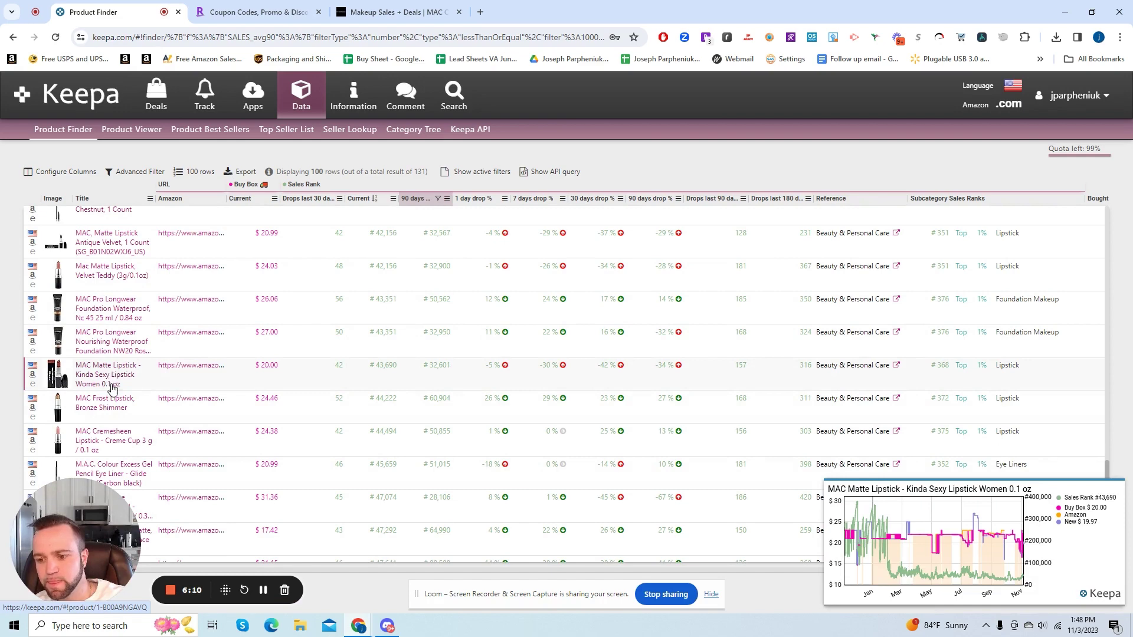
left_click(374, 4)
- Open the Matte Lipstick Chili product page and compare it with the Keepa results
left_click(585, 216)
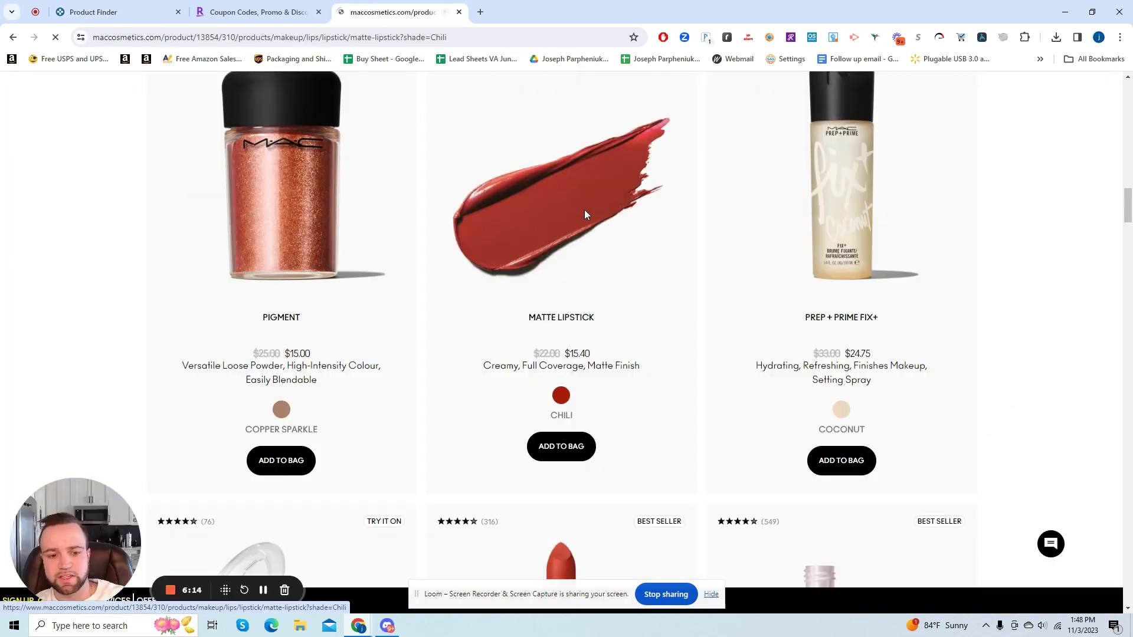
left_click(260, 12)
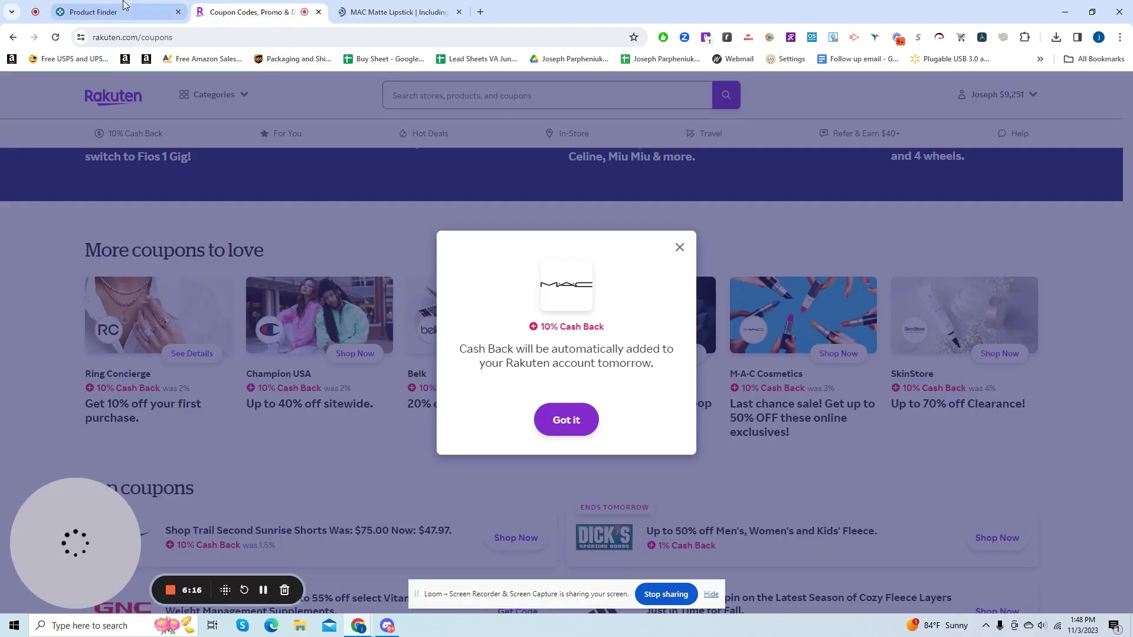
left_click_drag(247, 23, 118, 15)
left_click(248, 11)
scroll(140, 319, "down", 5)
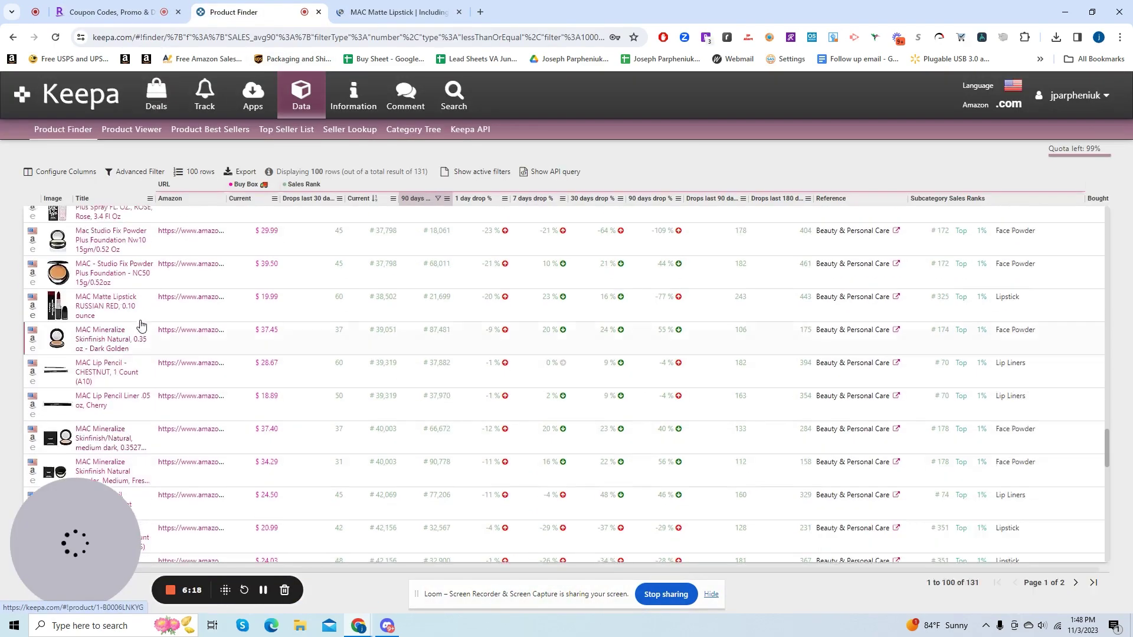
left_click(393, 11)
left_click(272, 6)
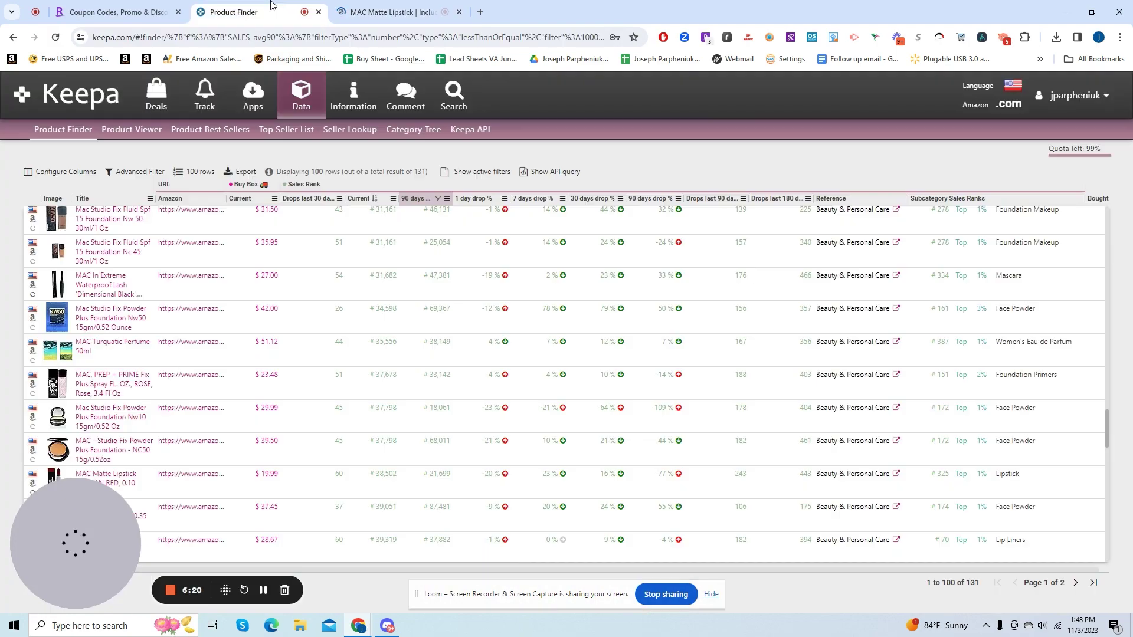
- Dismiss the sign-up popup on the MAC Matte Lipstick page and return to Keepa's results
scroll(153, 349, "up", 3)
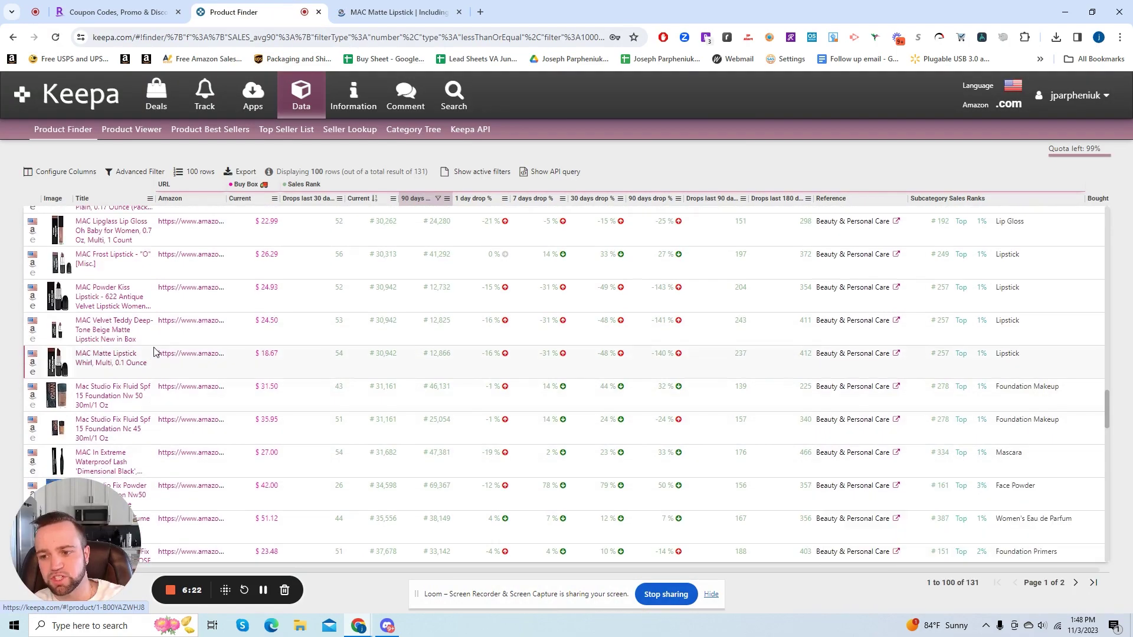
scroll(132, 381, "up", 4)
scroll(122, 390, "up", 2)
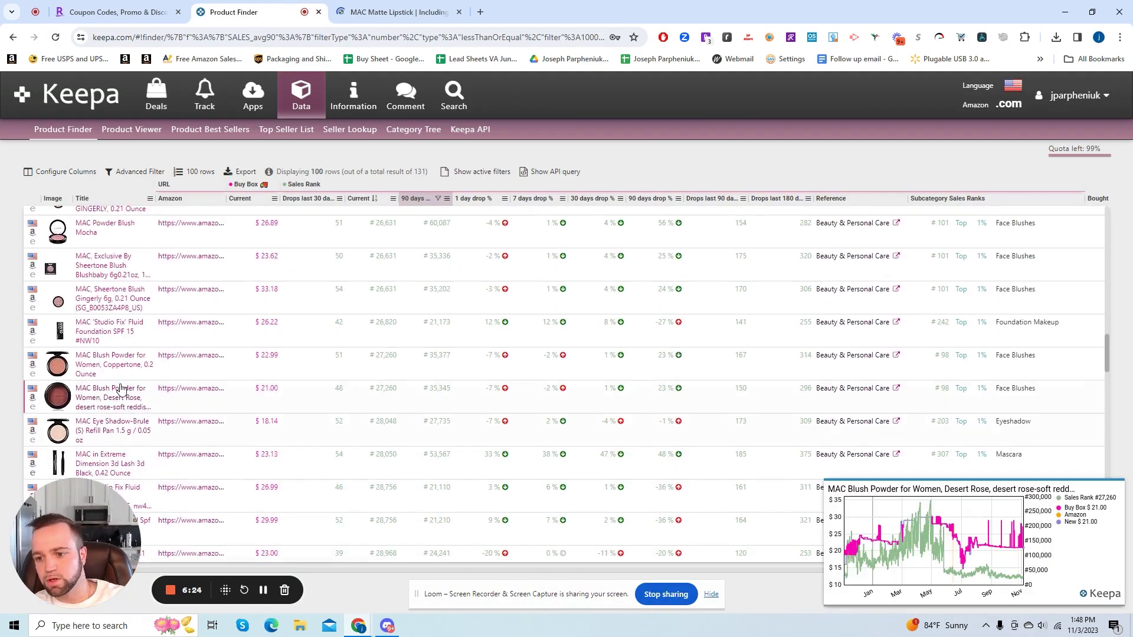
scroll(114, 389, "down", 2)
mouse_move(99, 265)
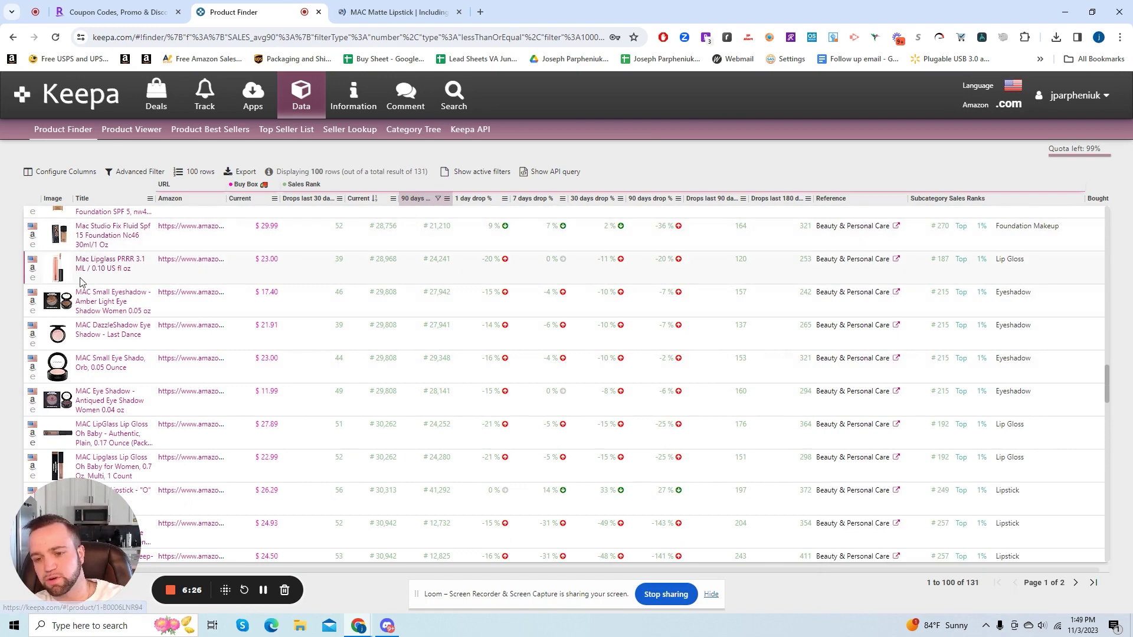
left_click(343, 19)
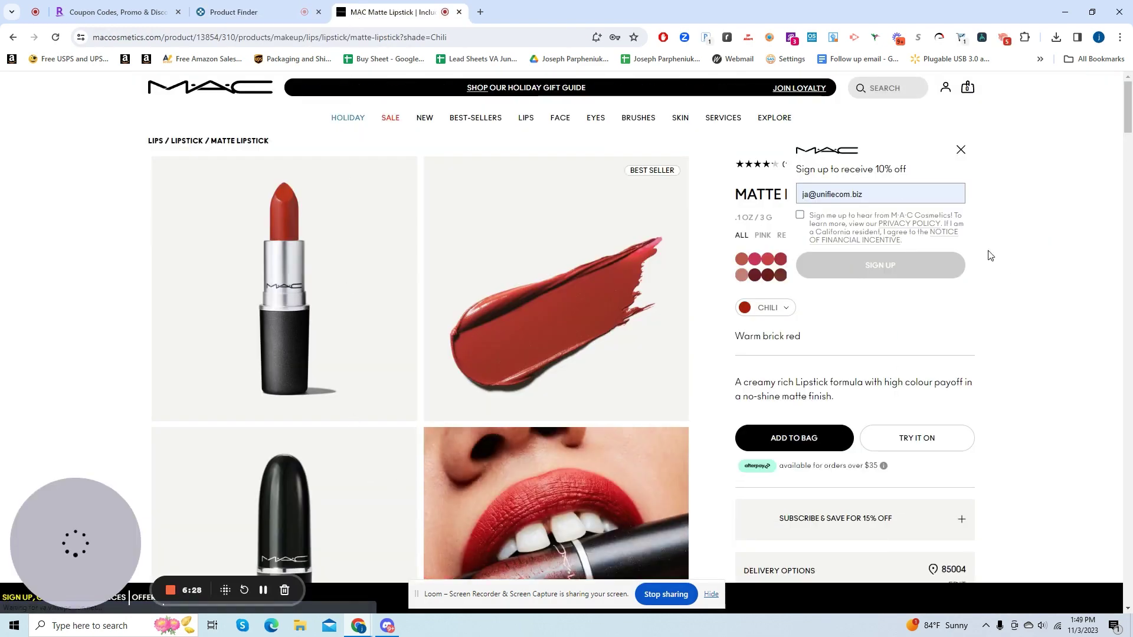
left_click(961, 151)
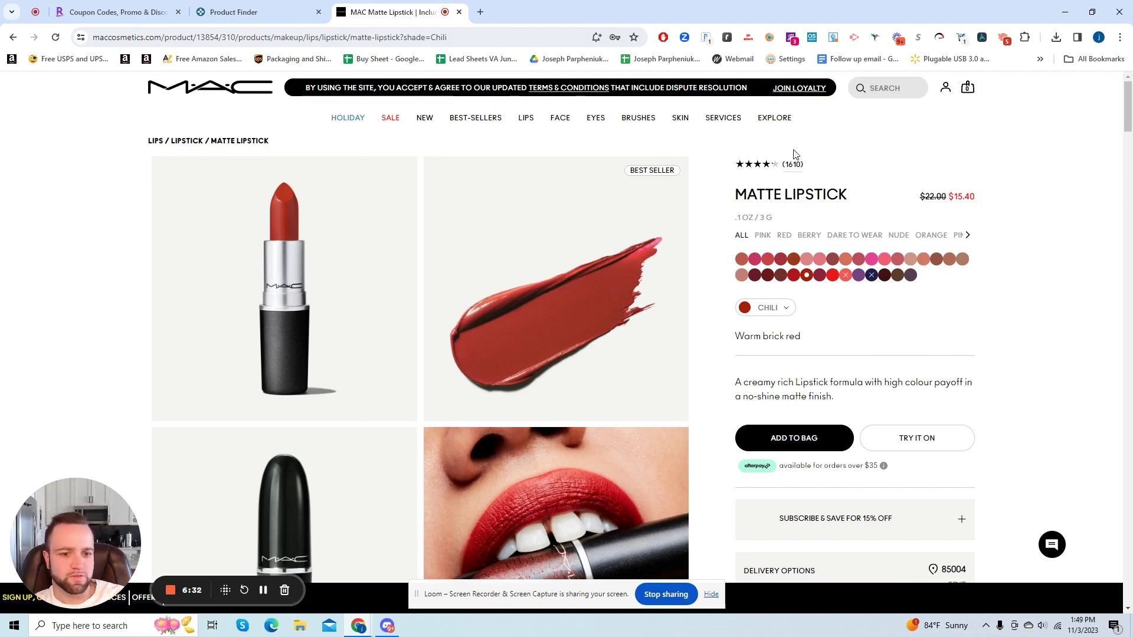
left_click(294, 7)
- Open the MAC Matte Lipstick Whirl price history, showing Buy Box $18.67 and New $13.99
scroll(94, 335, "down", 2)
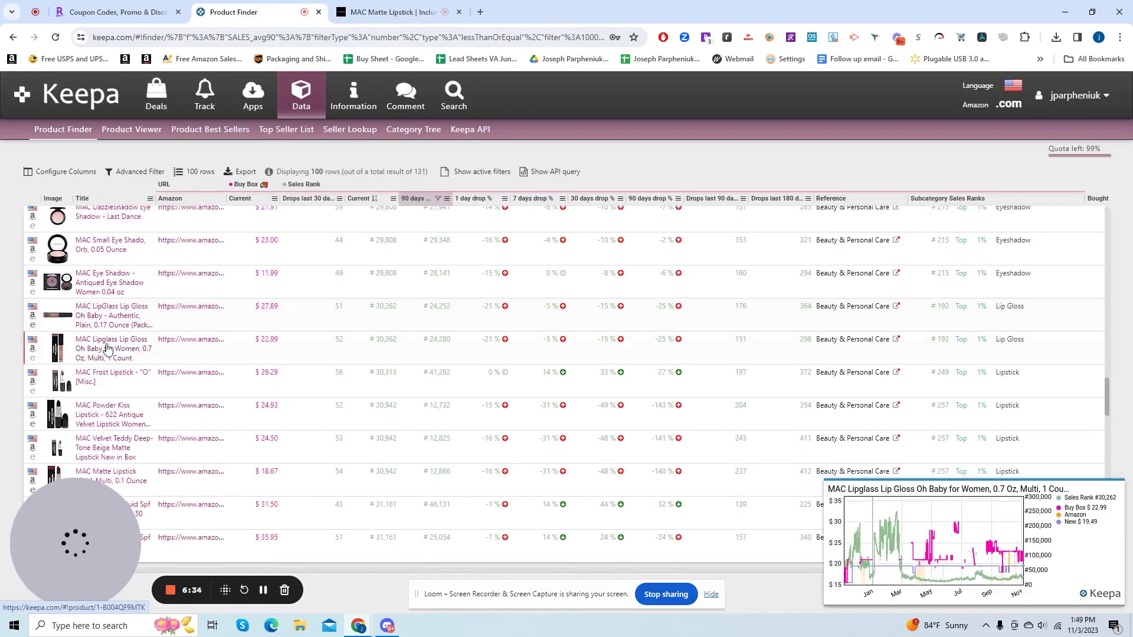
scroll(160, 401, "down", 1)
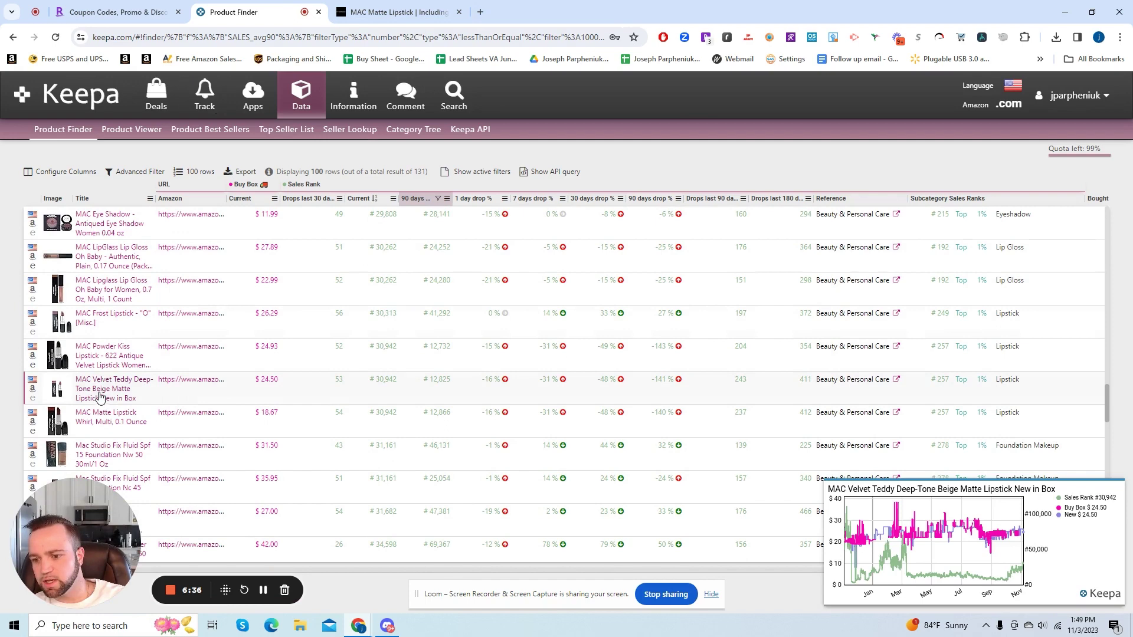
scroll(92, 344, "up", 2)
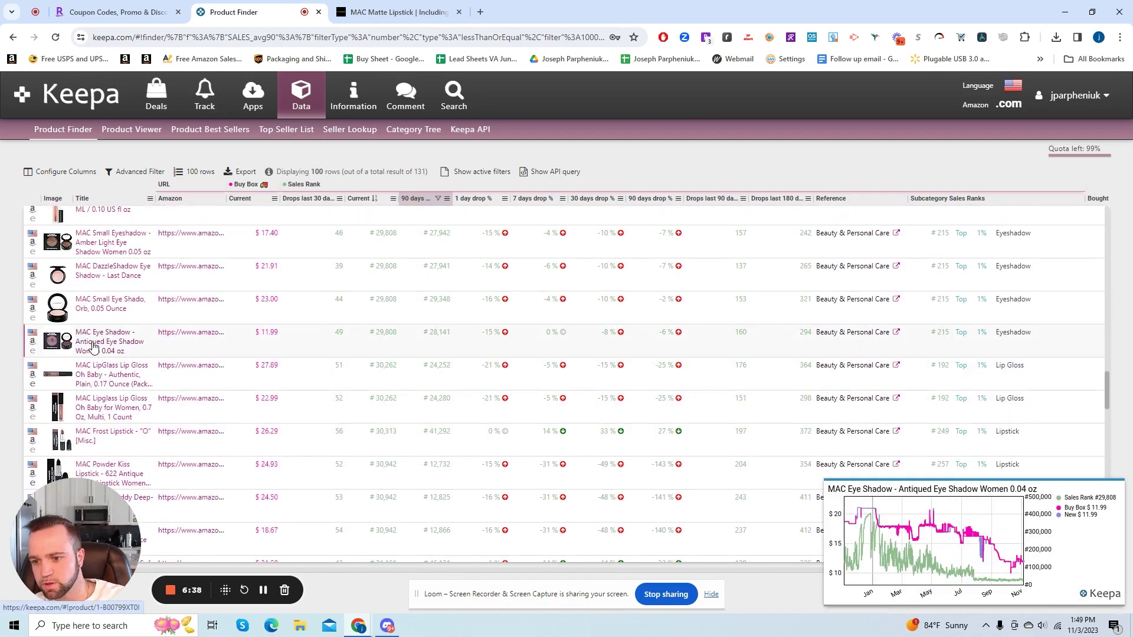
scroll(92, 340, "up", 2)
scroll(128, 431, "down", 5)
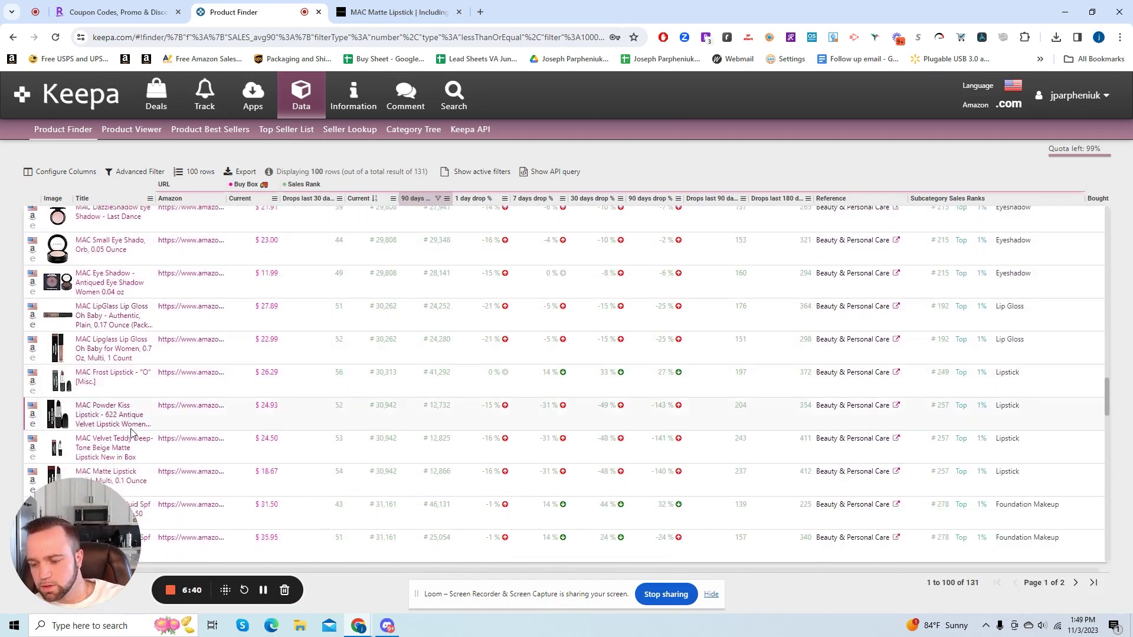
scroll(126, 425, "down", 3)
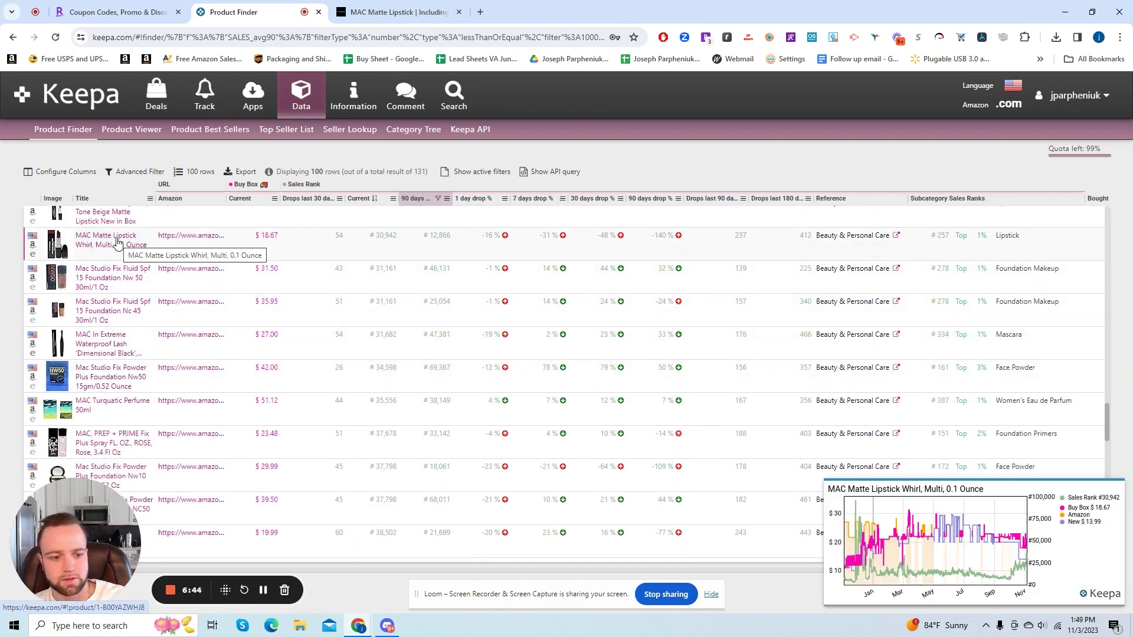
left_click(117, 242)
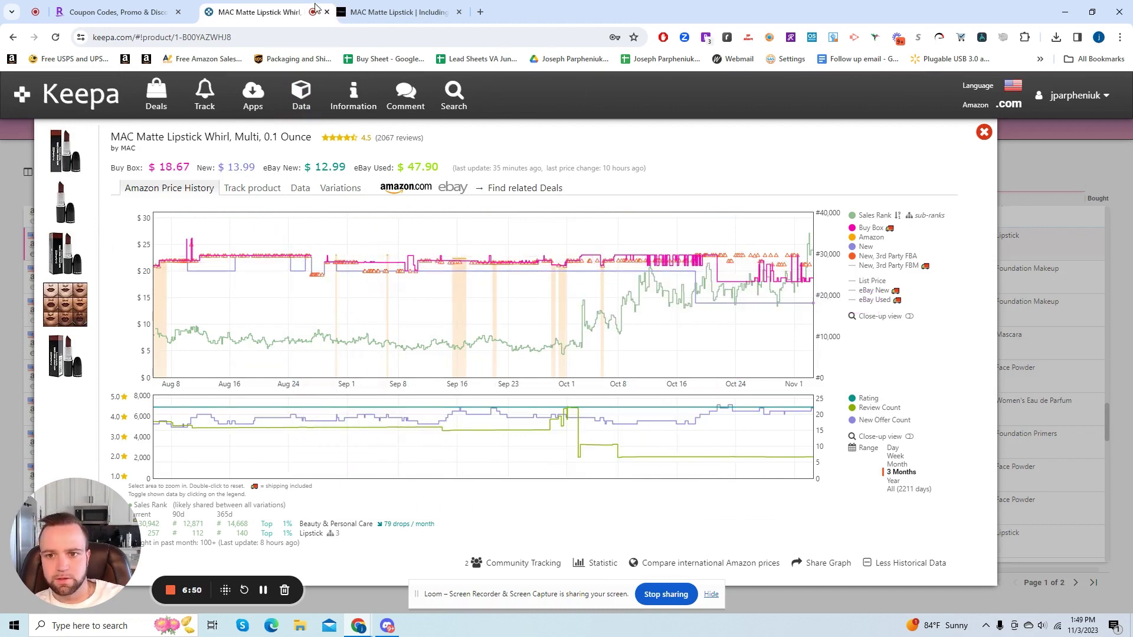
- Compare the Whirl chart with the MAC Matte Lipstick page priced at $15.40
left_click(355, 12)
left_click(248, 12)
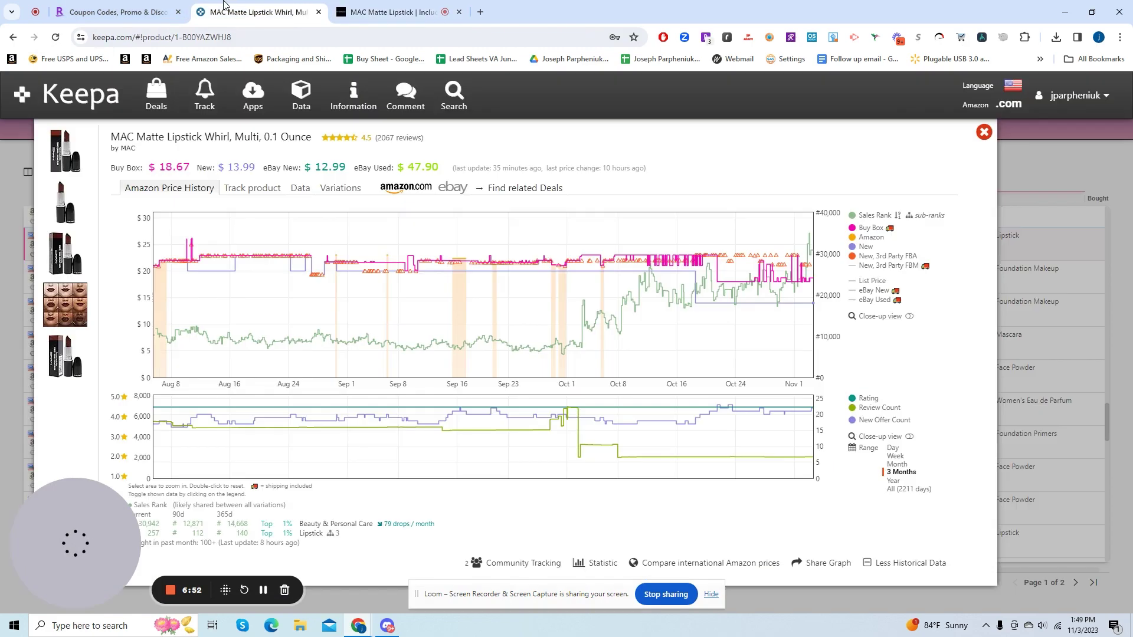
left_click(366, 12)
- Switch the Matte Lipstick to the Whirl (Dirty Rose) shade and confirm its $23.00 price
left_click(782, 307)
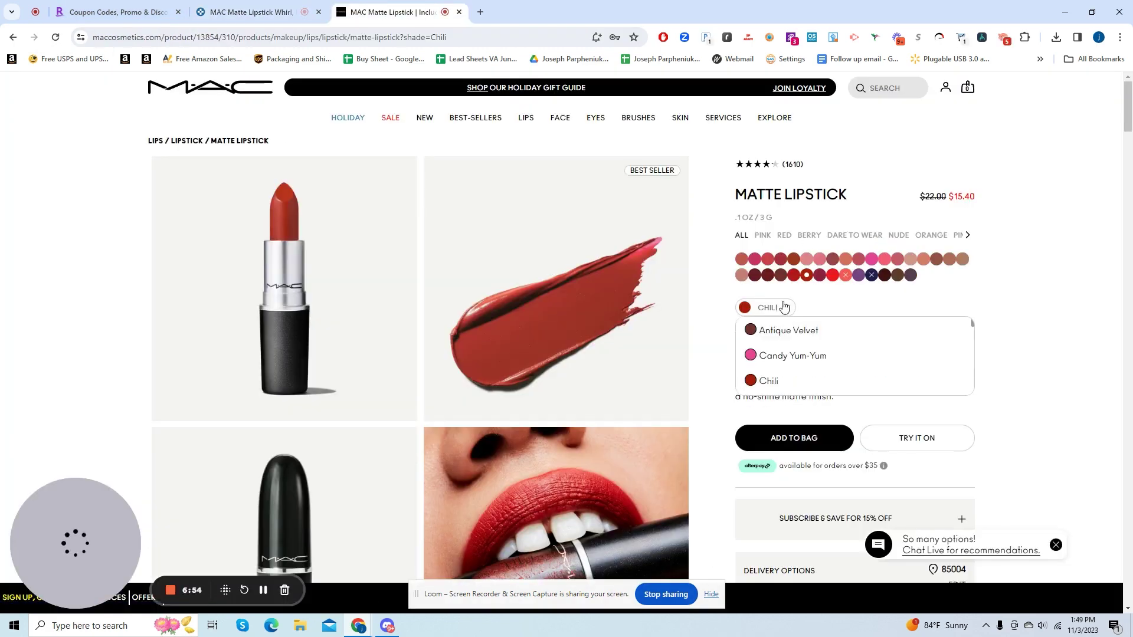
scroll(793, 352, "down", 10)
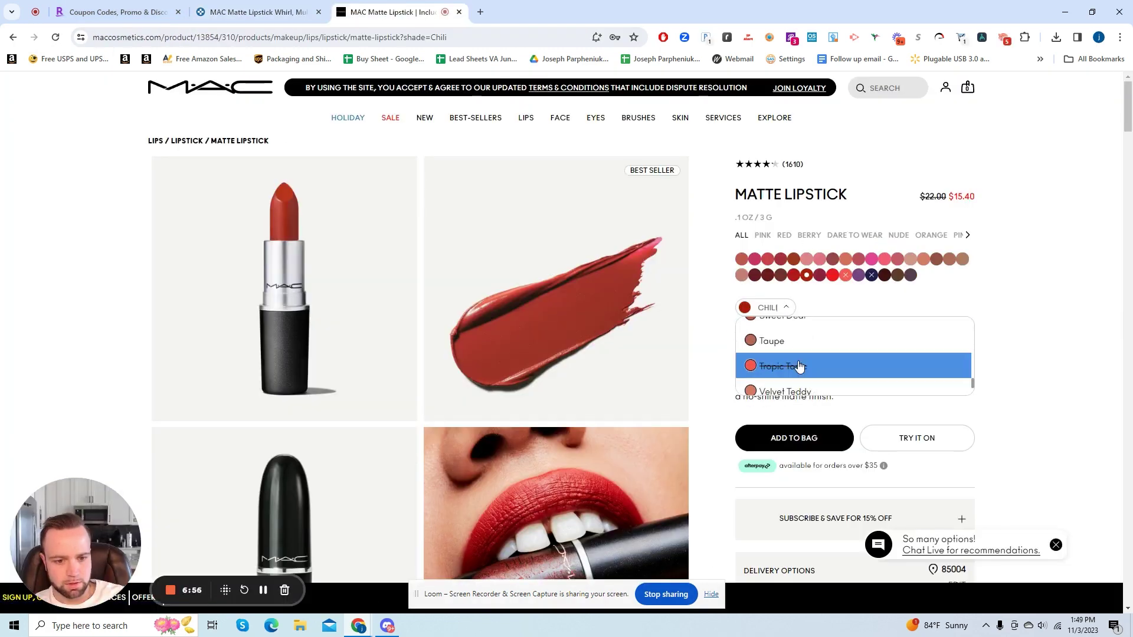
scroll(799, 363, "down", 2)
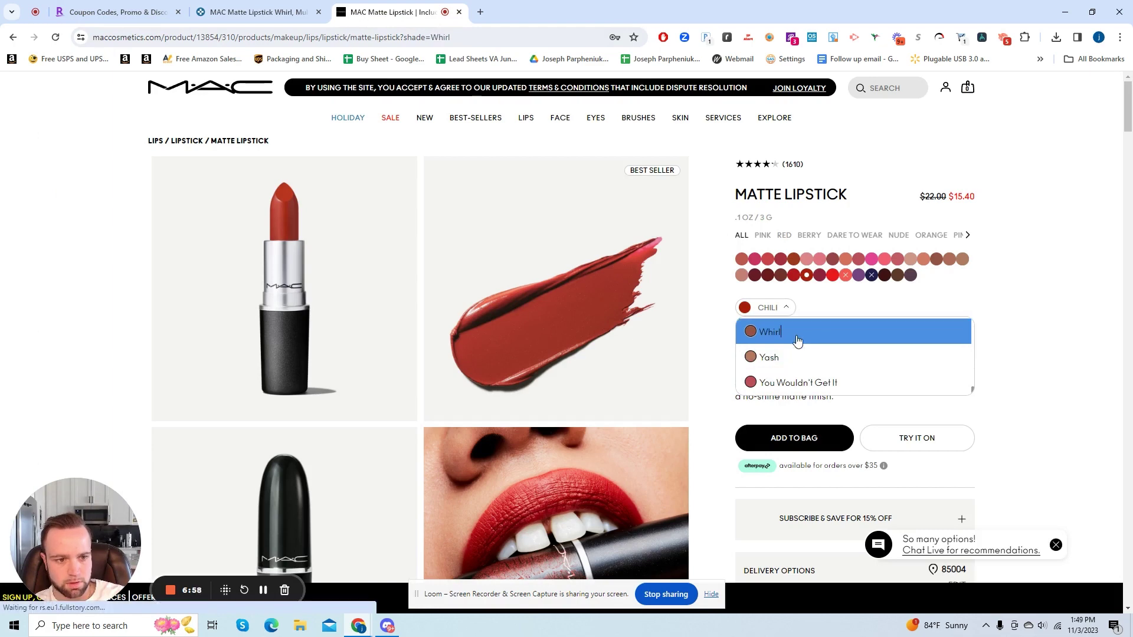
left_click(797, 342)
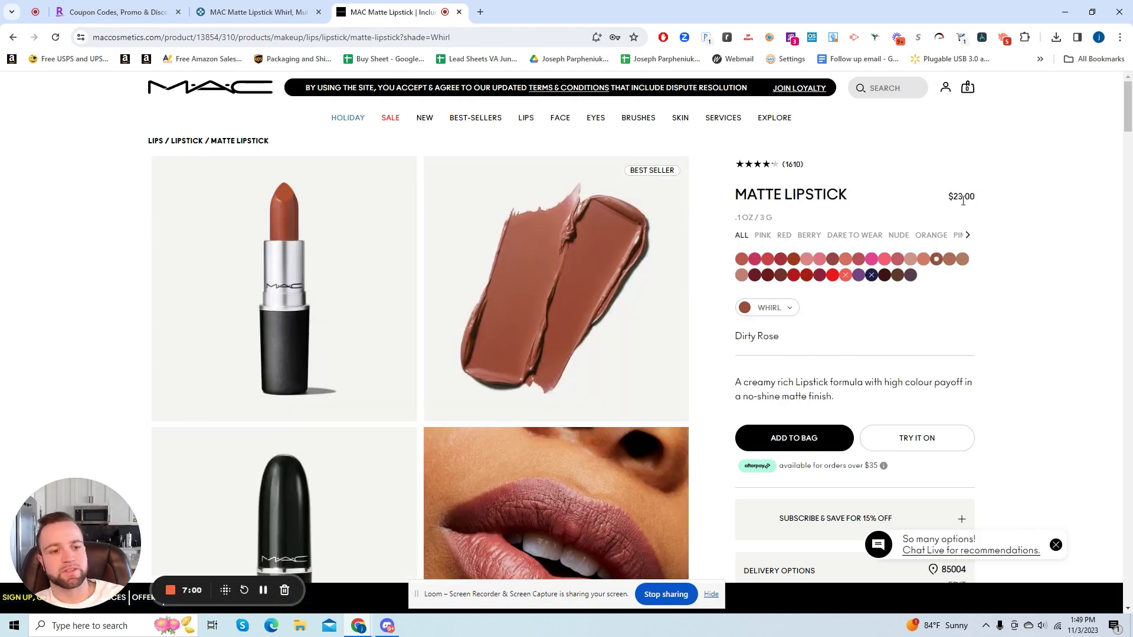
left_click(254, 12)
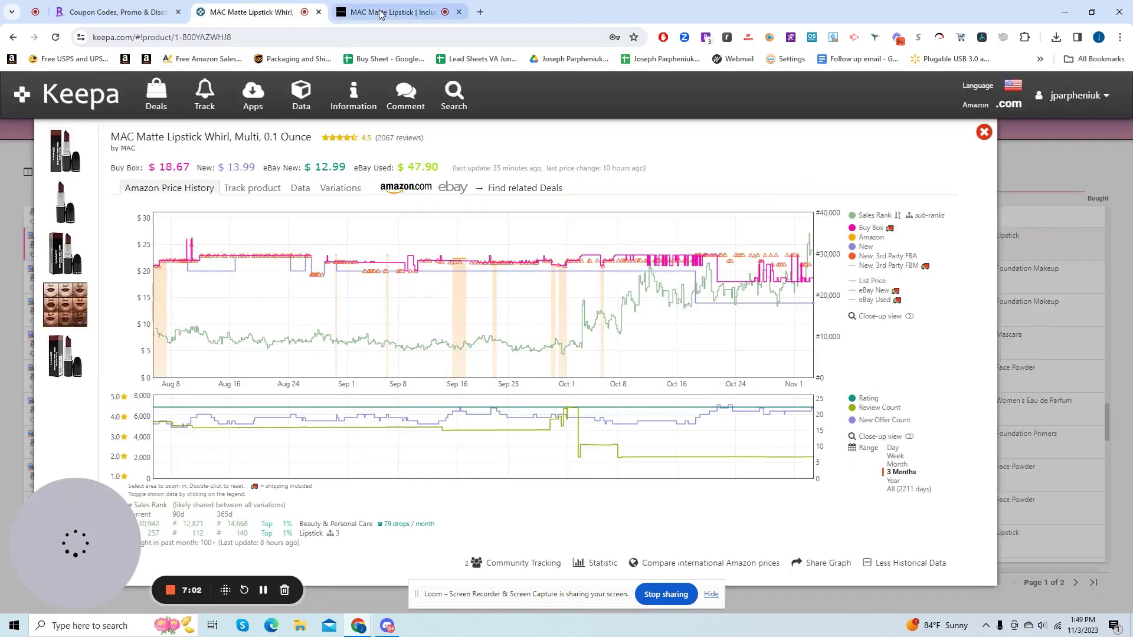
left_click(389, 12)
left_click(254, 12)
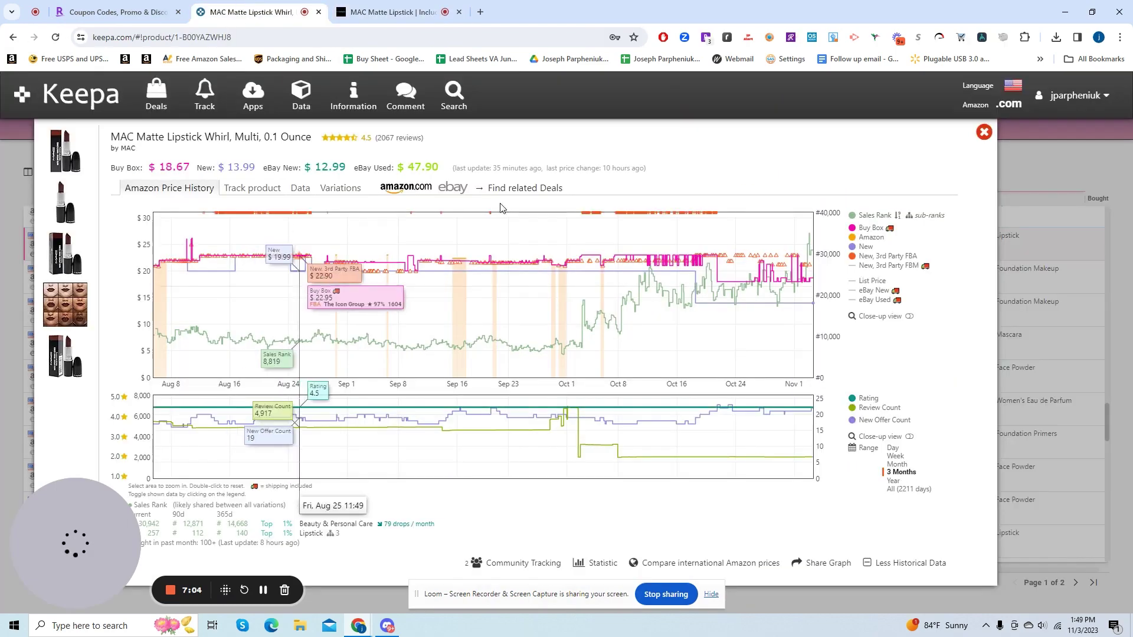
left_click(984, 133)
scroll(89, 399, "up", 5)
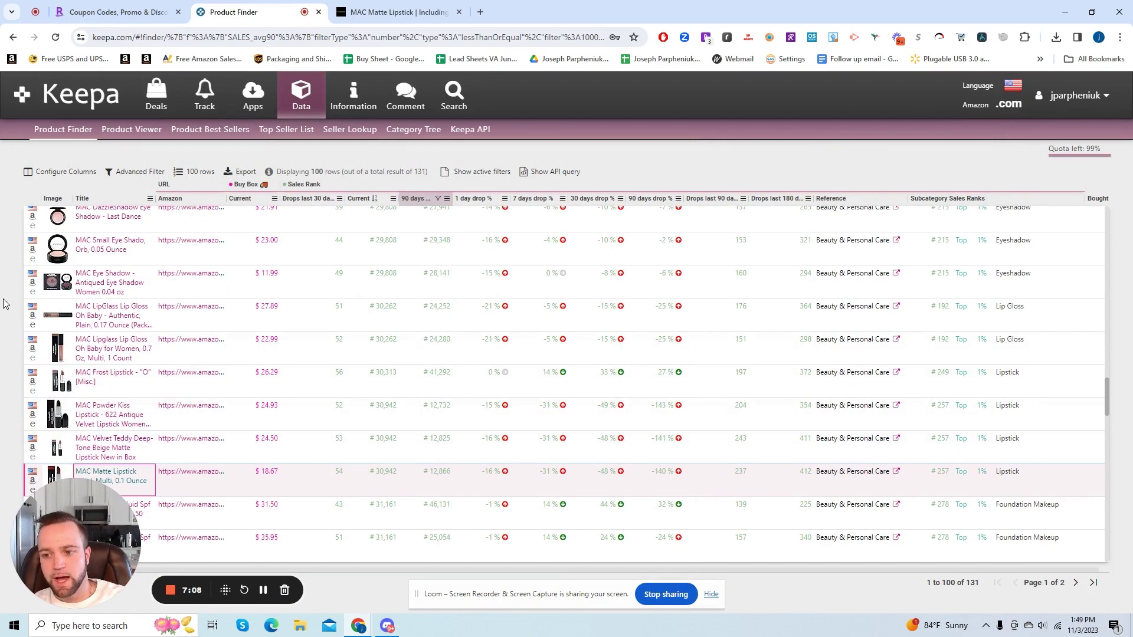
scroll(82, 376, "up", 5)
mouse_move(81, 376)
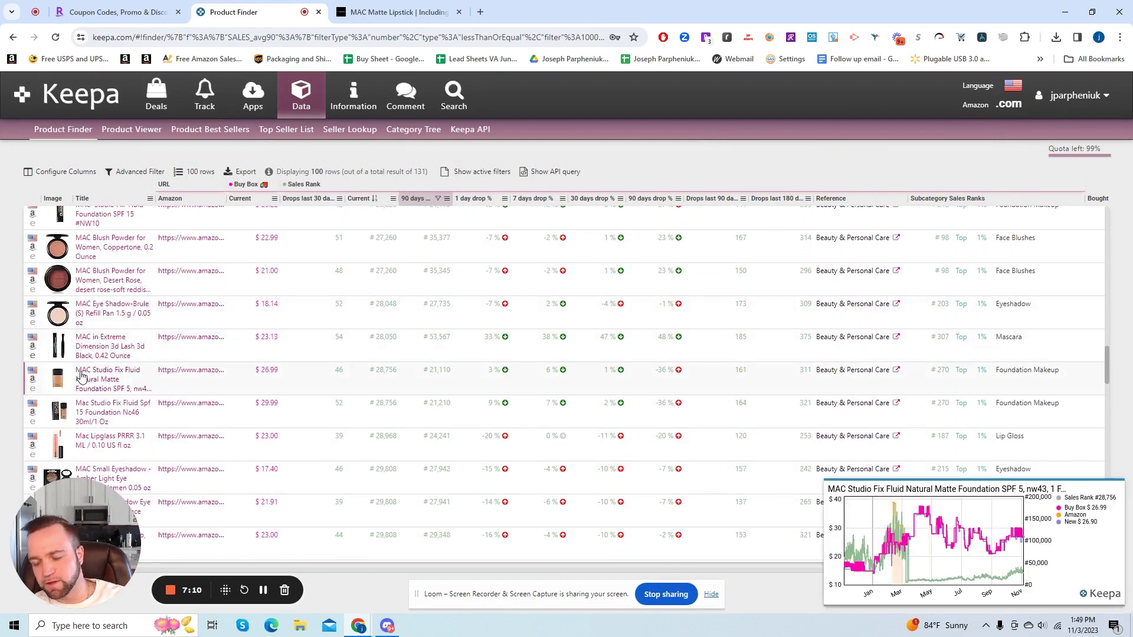
scroll(118, 366, "down", 2)
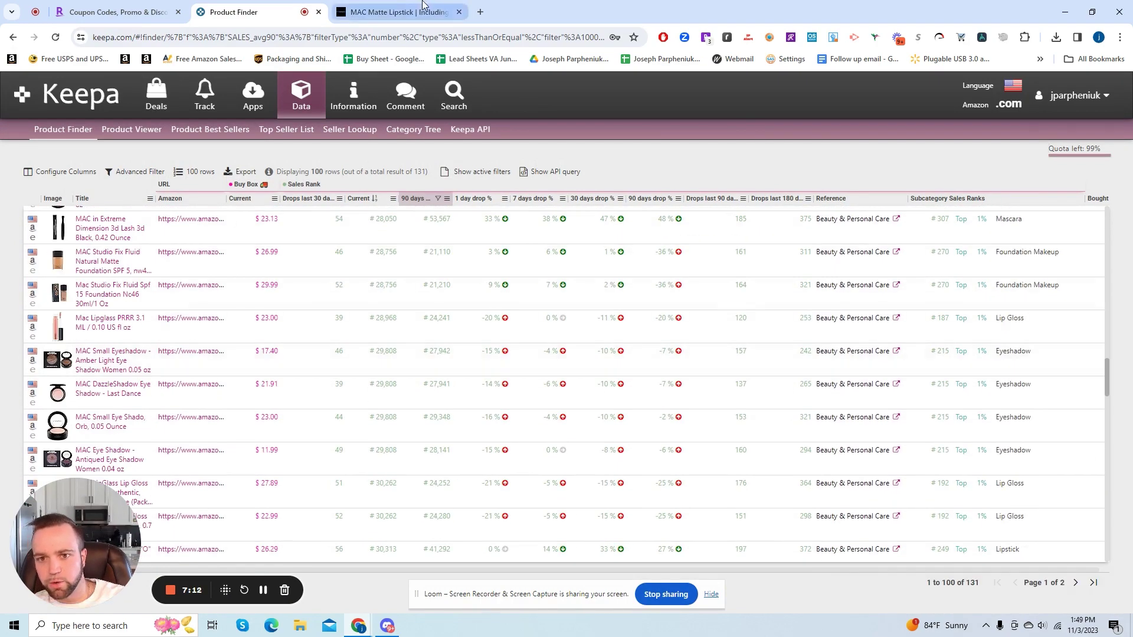
left_click(399, 12)
left_click(248, 12)
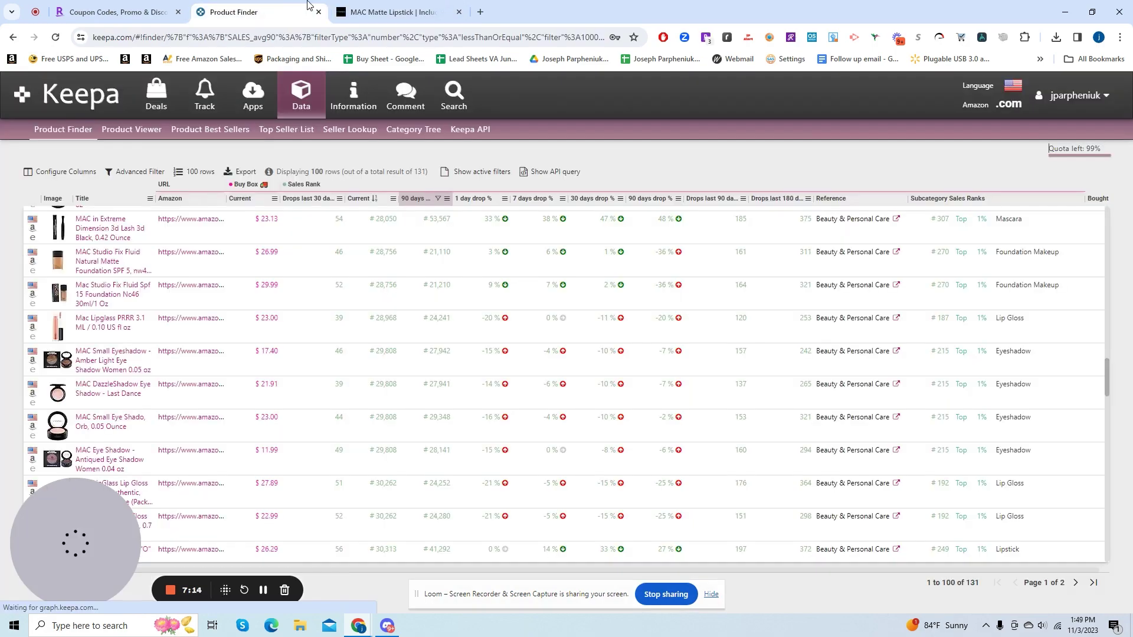
scroll(112, 300, "down", 6)
mouse_move(113, 300)
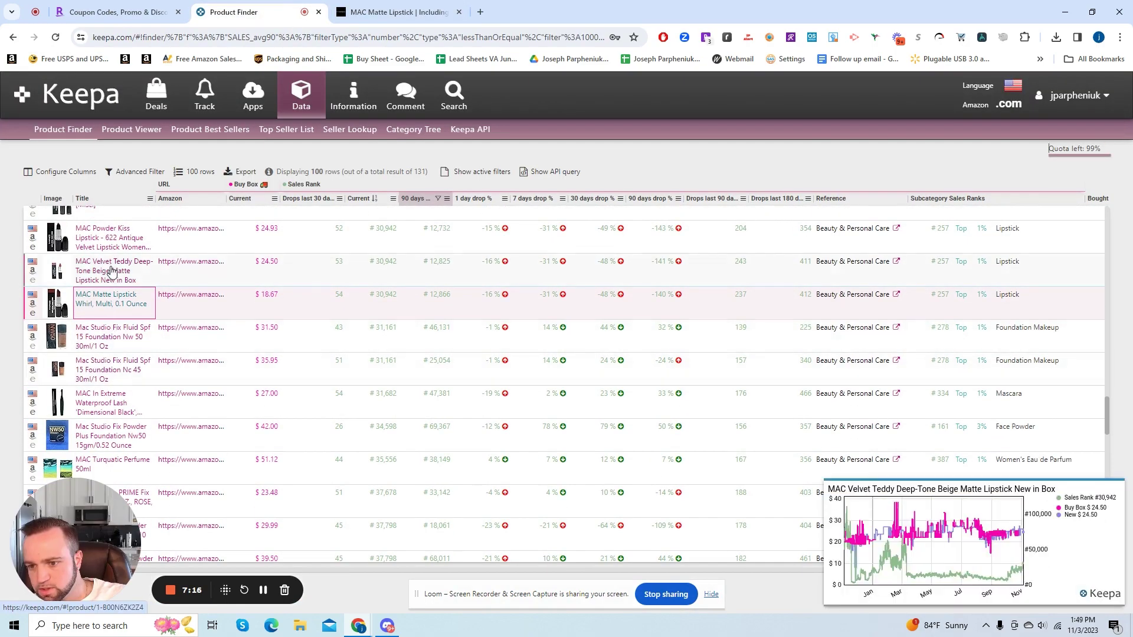
- Open the Velvet Teddy Deep-Tone Beige lipstick in Keepa and chart its one-year price history
left_click(110, 276)
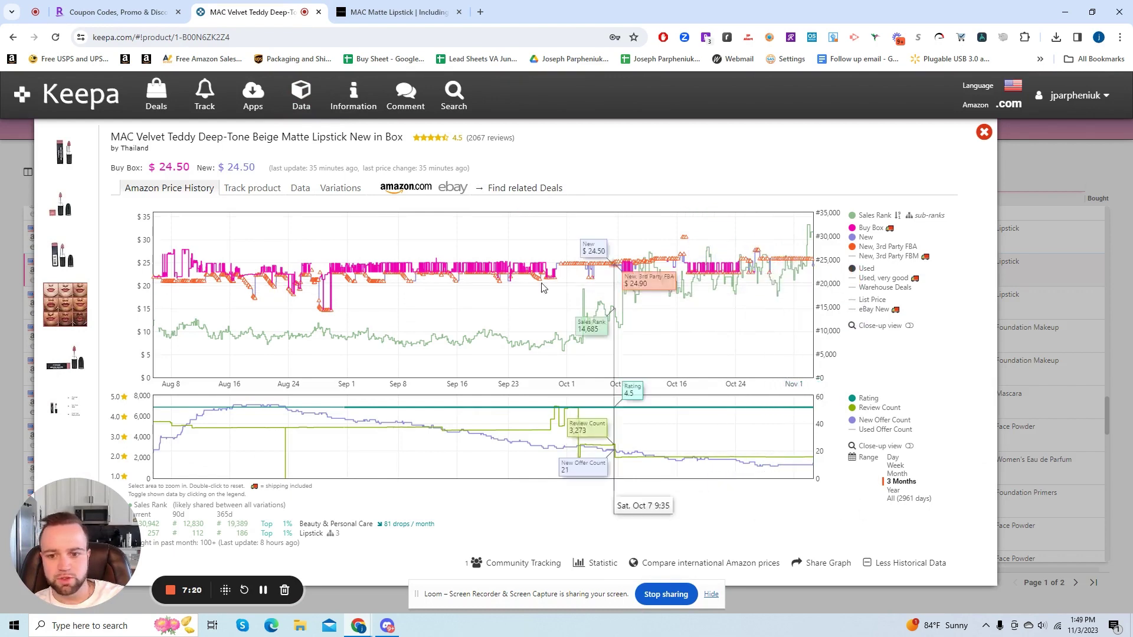
left_click(893, 492)
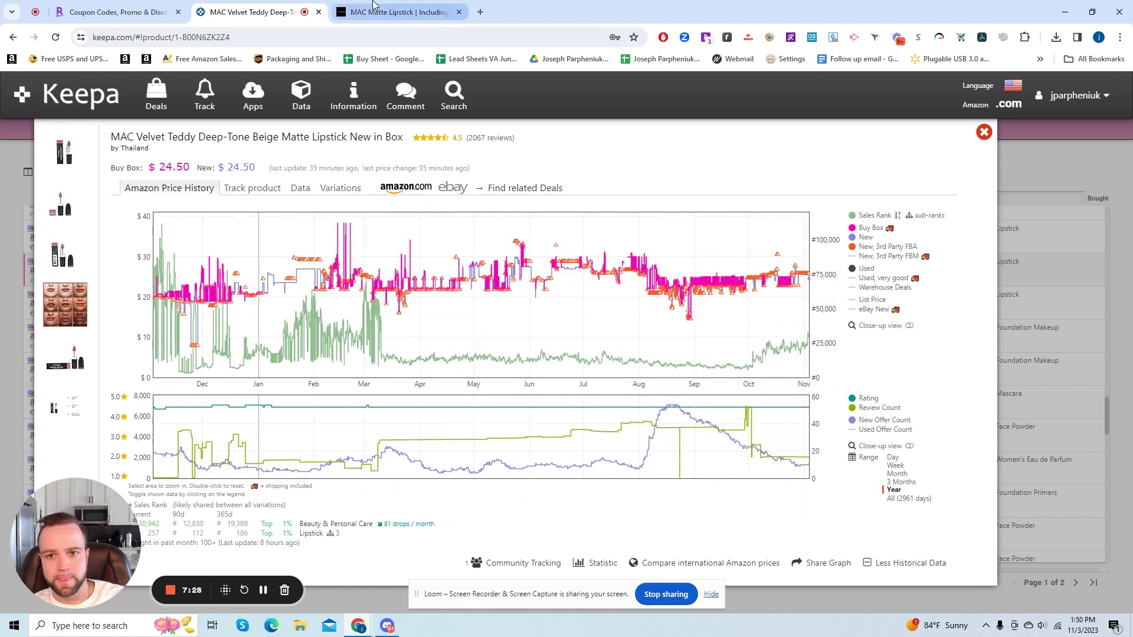
left_click(373, 11)
- Compare MAC Matte Lipstick prices for the Velvet Teddy, Chili and Consensual shades
scroll(791, 360, "down", 2)
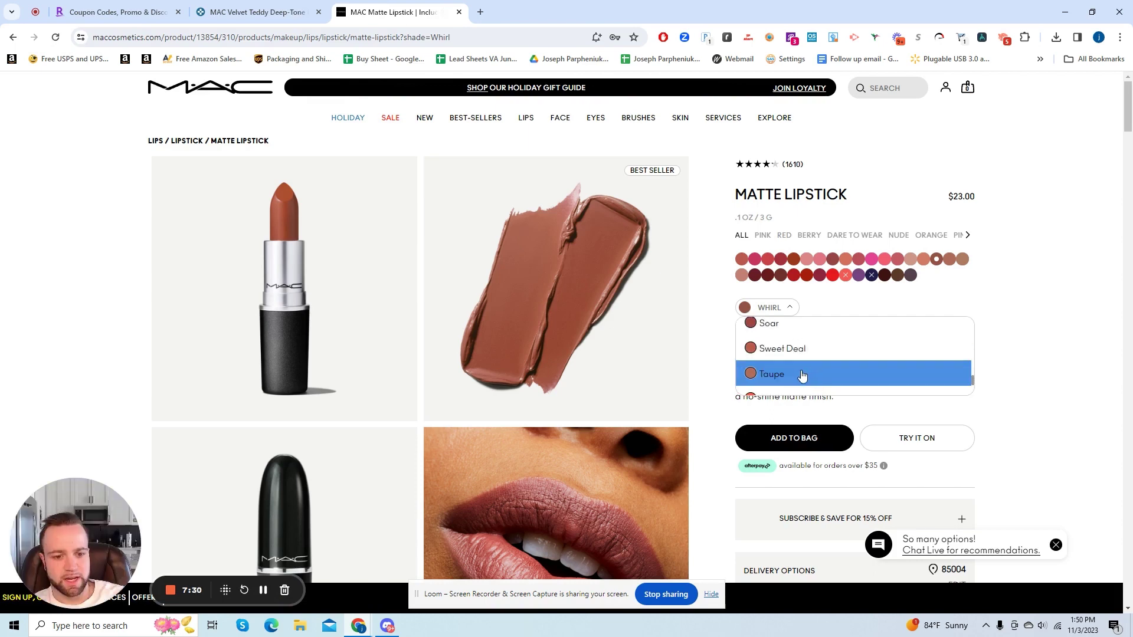
scroll(784, 369, "down", 2)
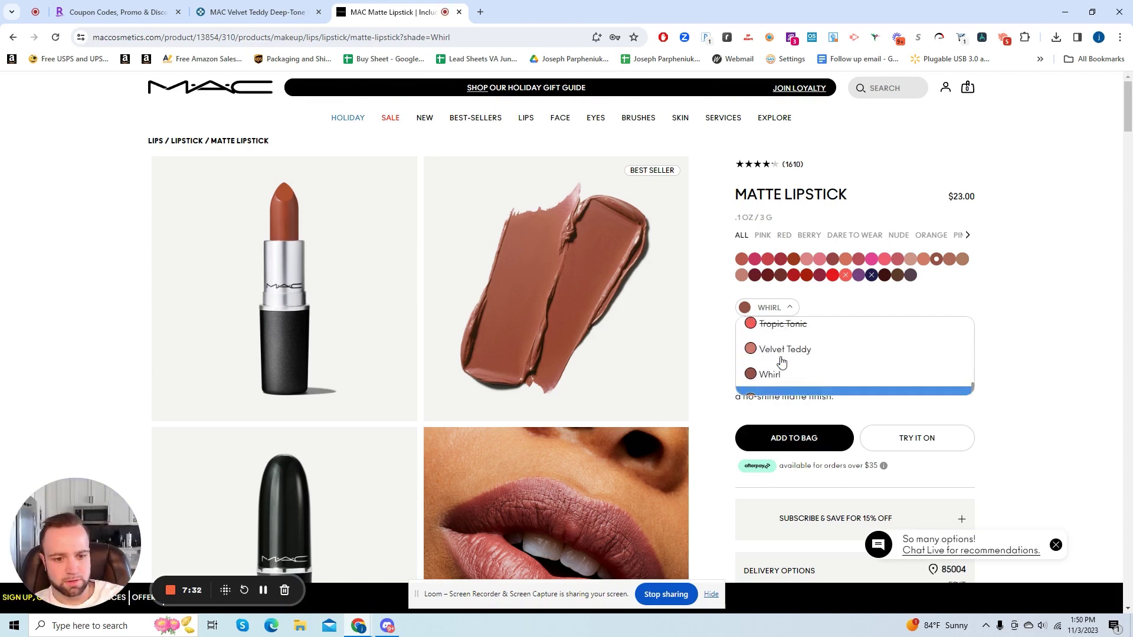
left_click(820, 357)
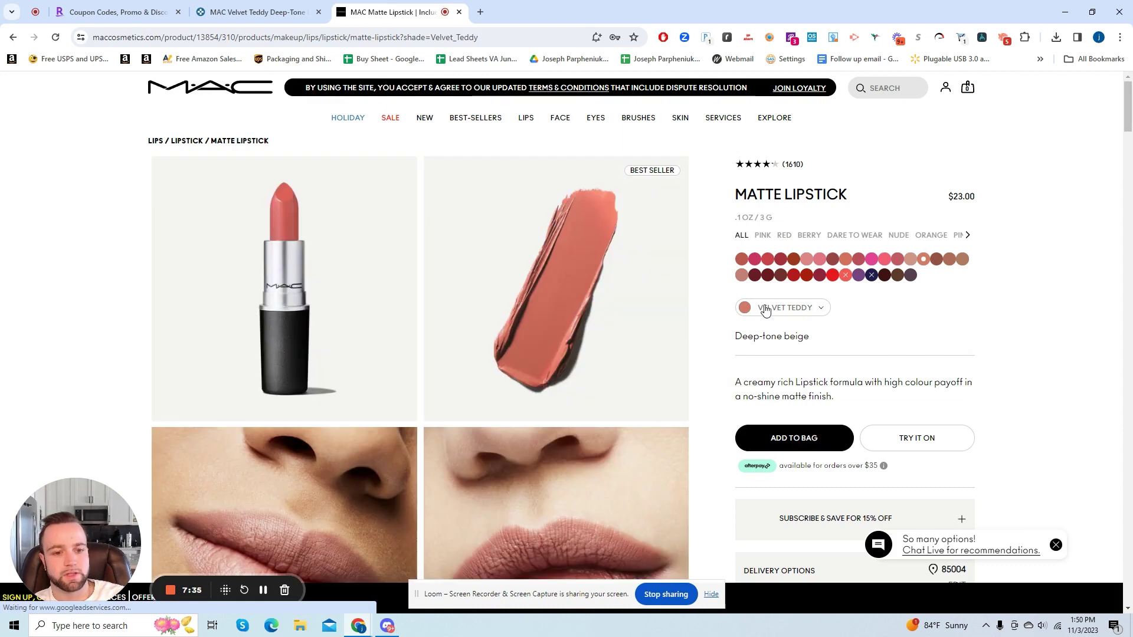
left_click(767, 308)
scroll(779, 343, "up", 8)
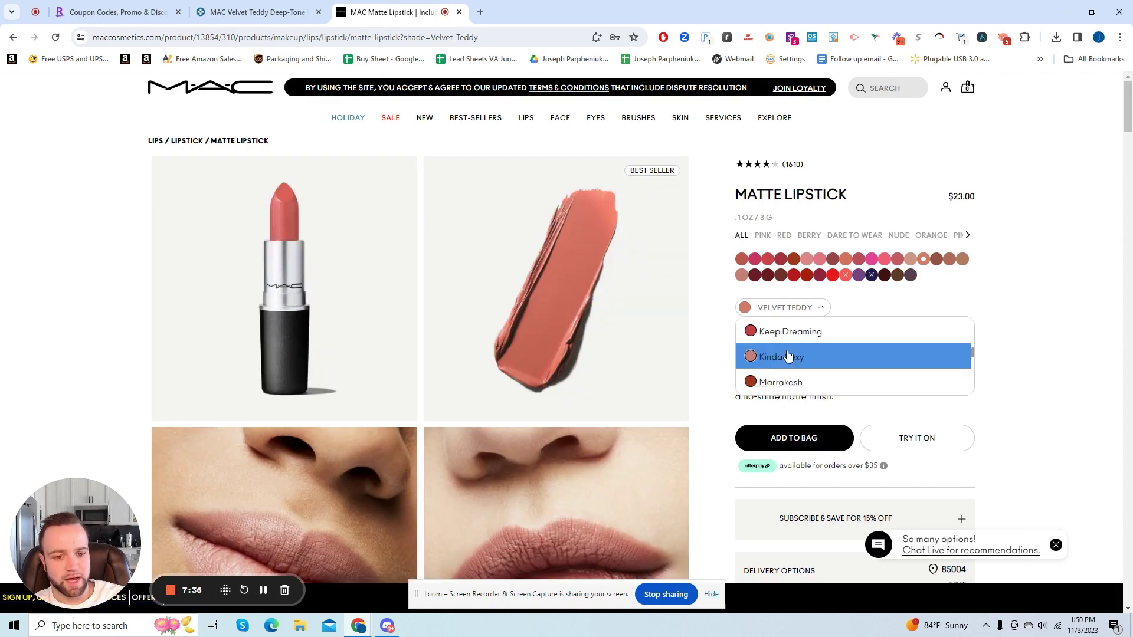
scroll(782, 354, "up", 10)
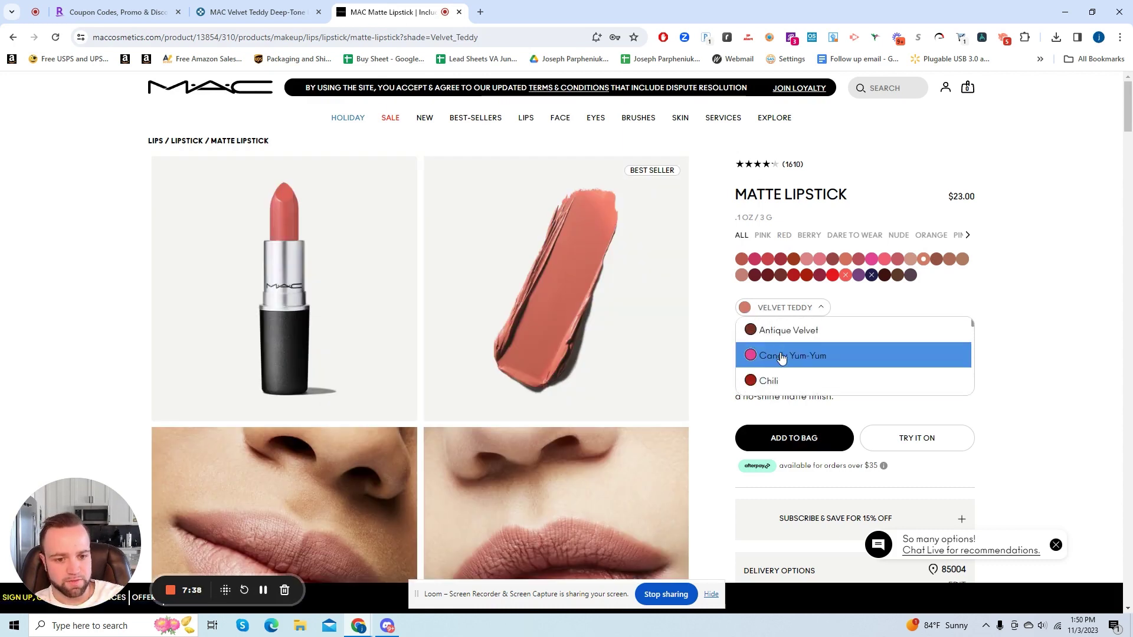
left_click(788, 380)
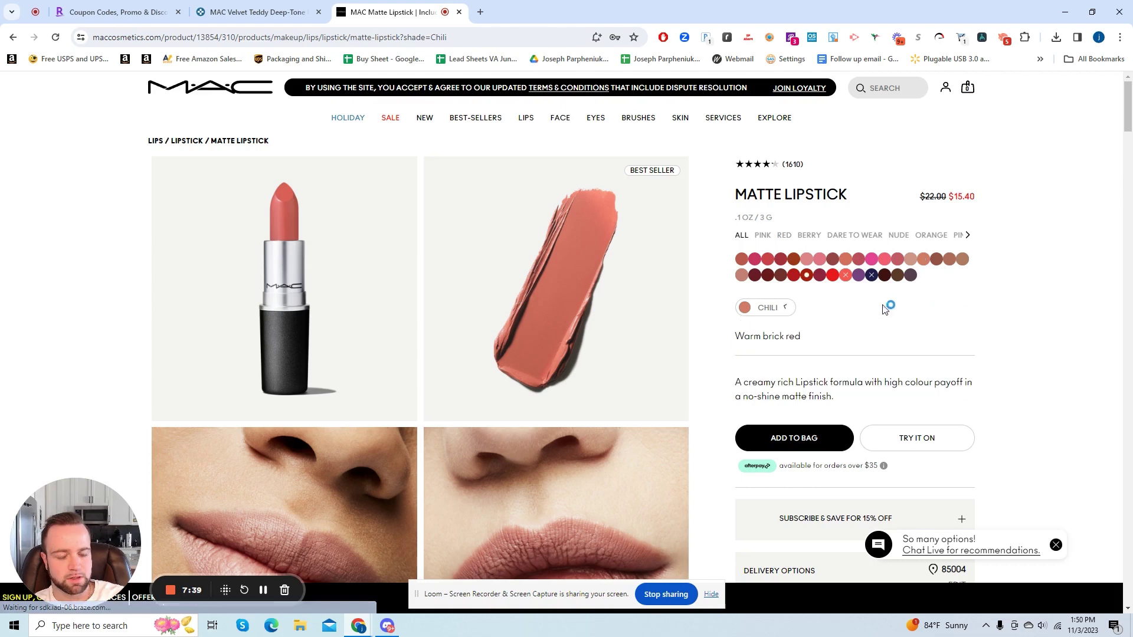
left_click(778, 319)
scroll(782, 366, "down", 2)
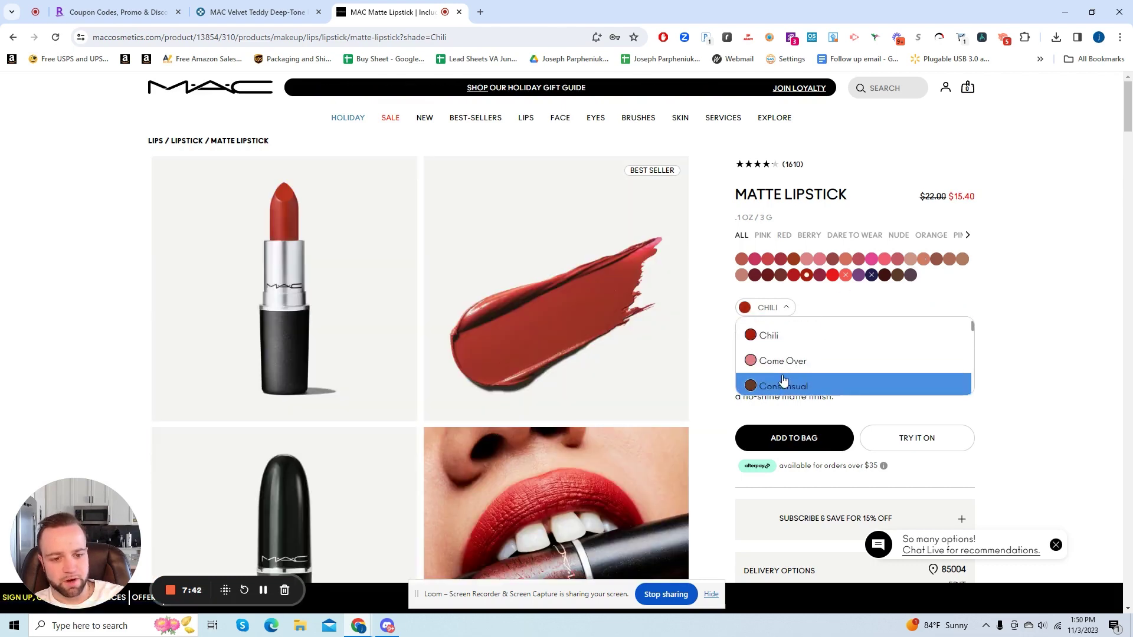
left_click(783, 368)
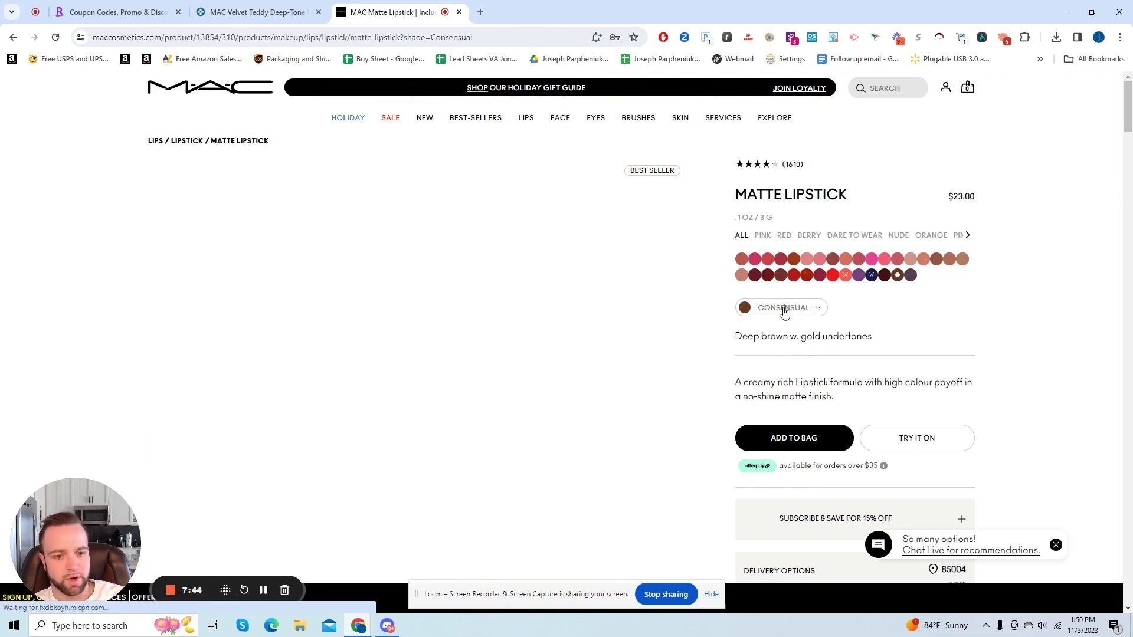
- Check Double Fudge, Heroine and Keep Dreaming shades, then view Lipglass Lovechild at $16.10
left_click(783, 309)
left_click(784, 332)
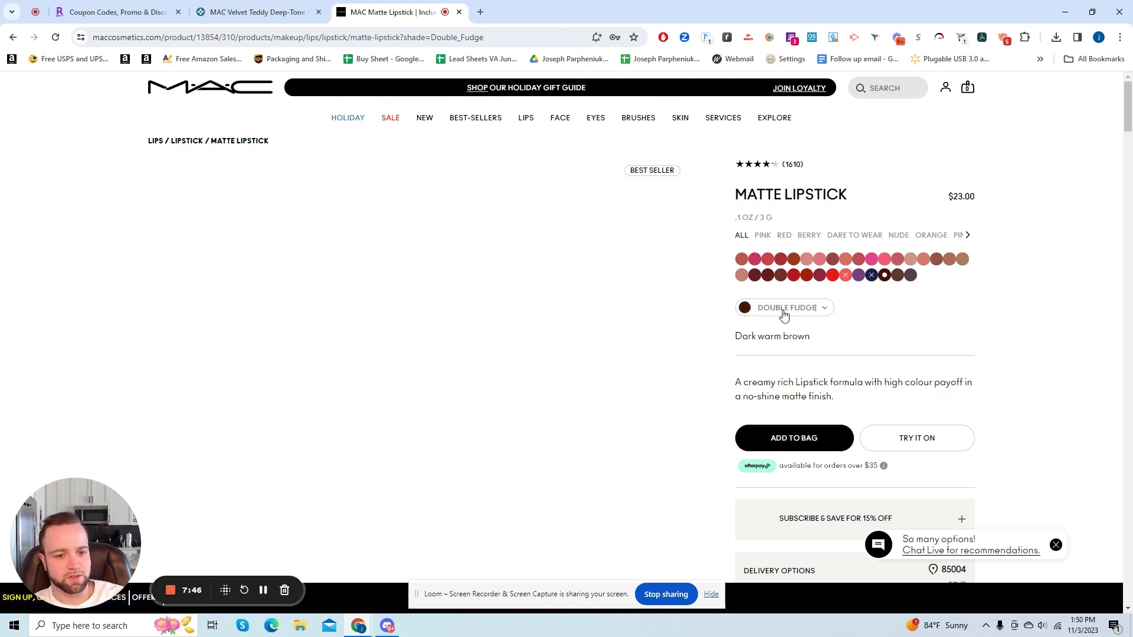
left_click(784, 310)
scroll(784, 330, "down", 2)
left_click(783, 324)
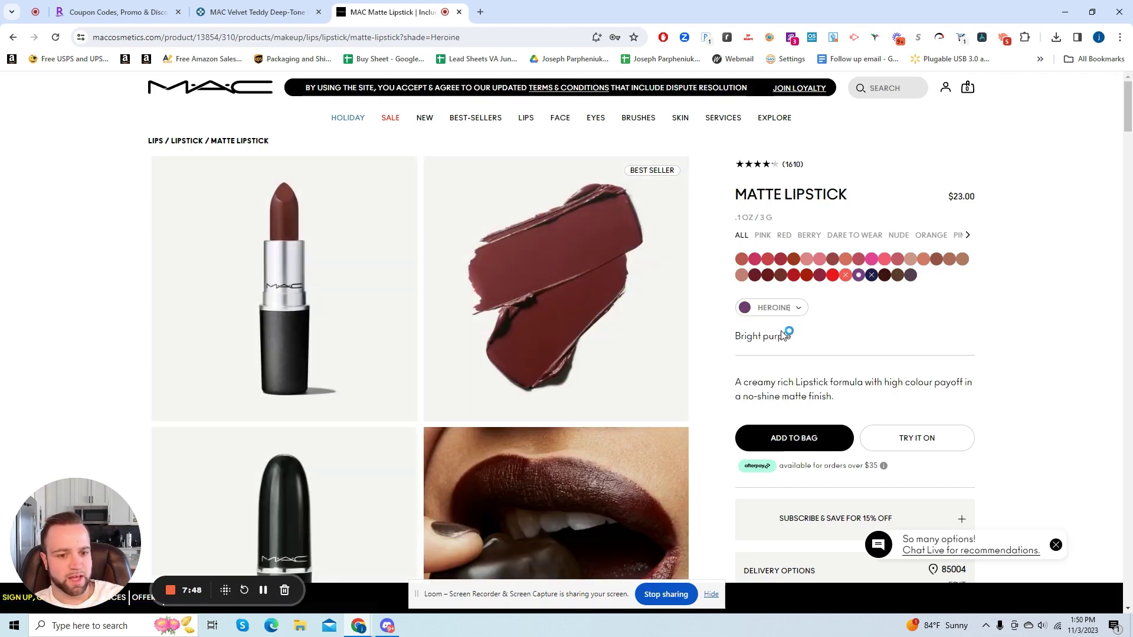
left_click(780, 307)
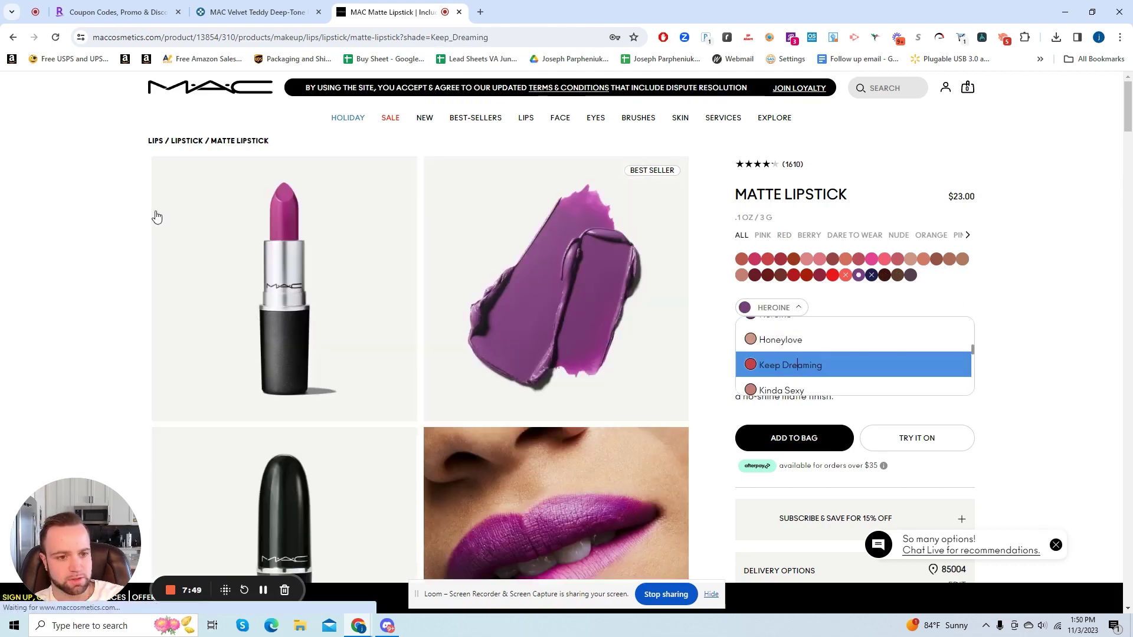
key("Return")
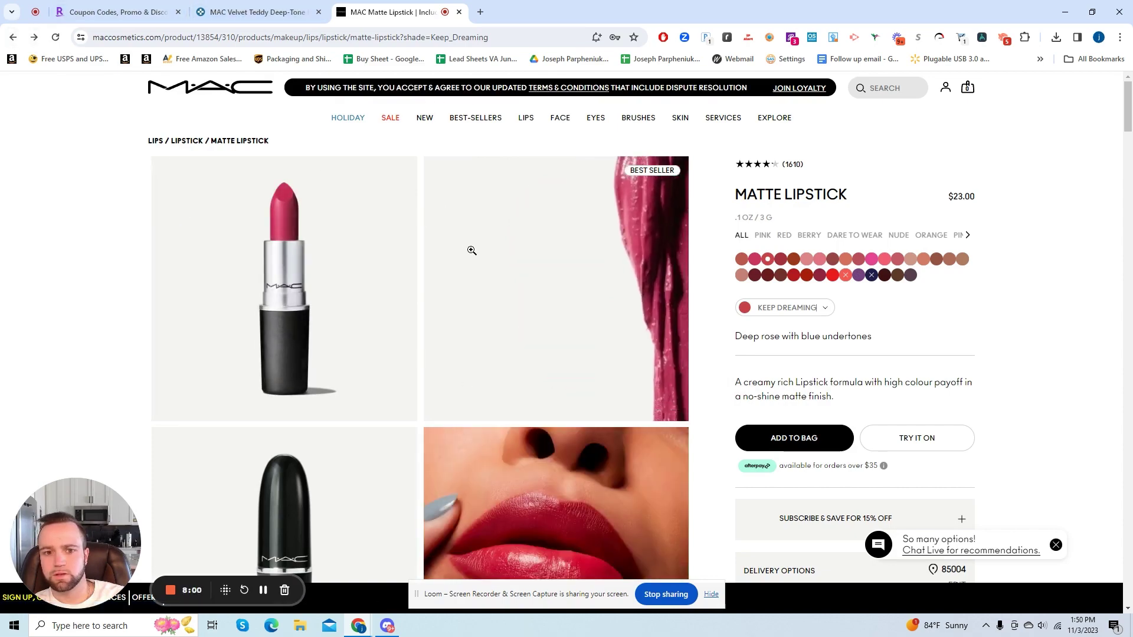
scroll(470, 250, "down", 5)
scroll(303, 267, "up", 5)
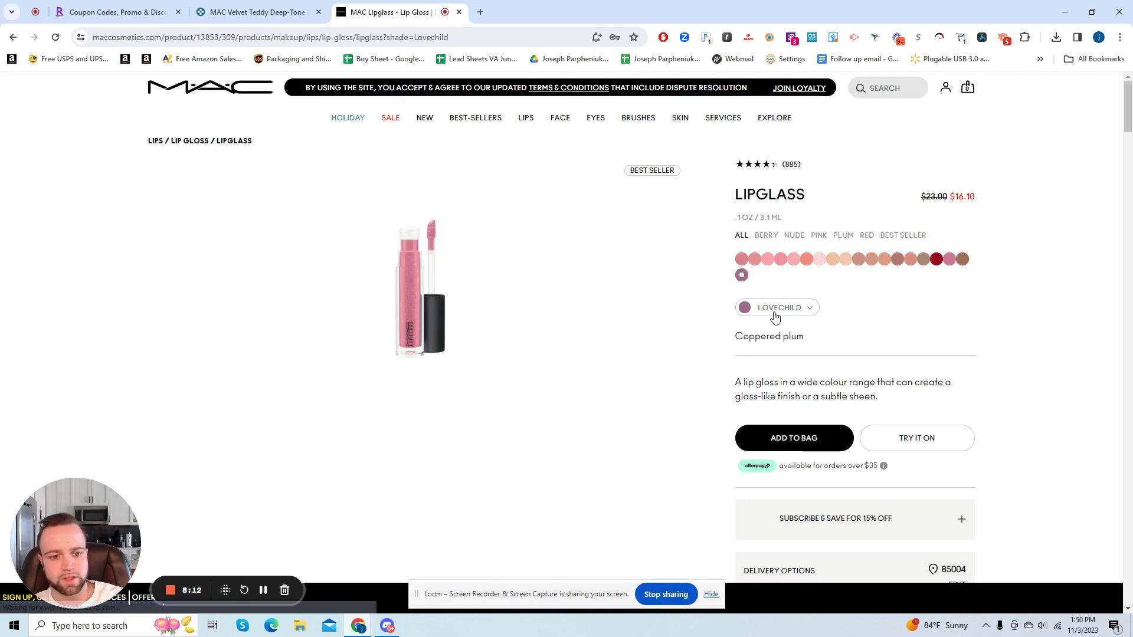
left_click(243, 10)
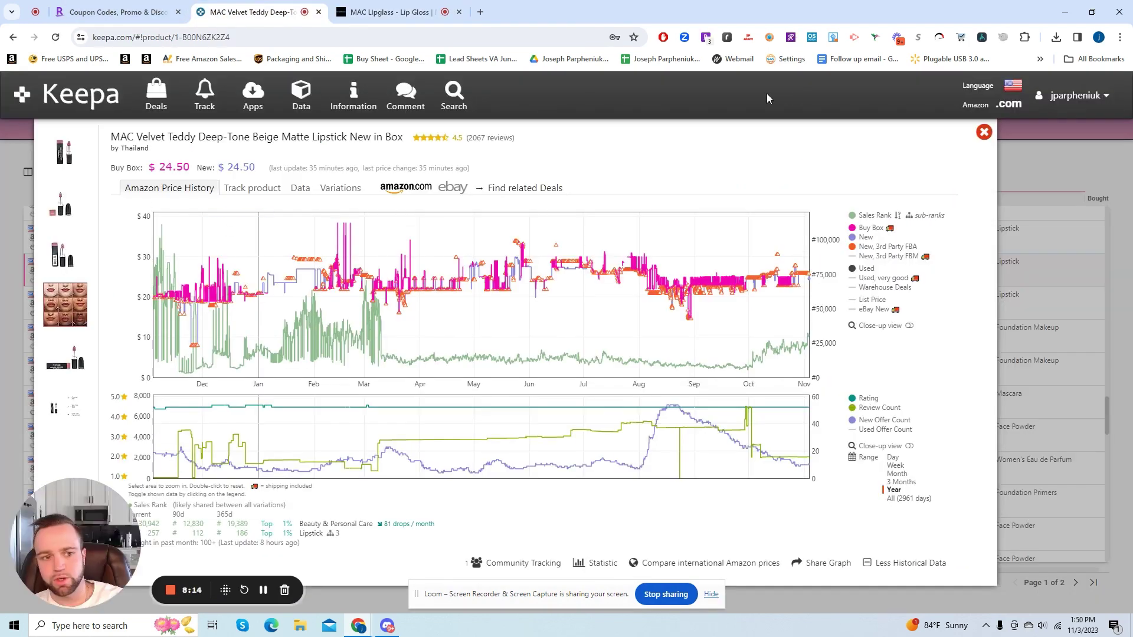
- Close the Velvet Teddy details and bring back the Product Finder filters with Brand set to mac
left_click(985, 139)
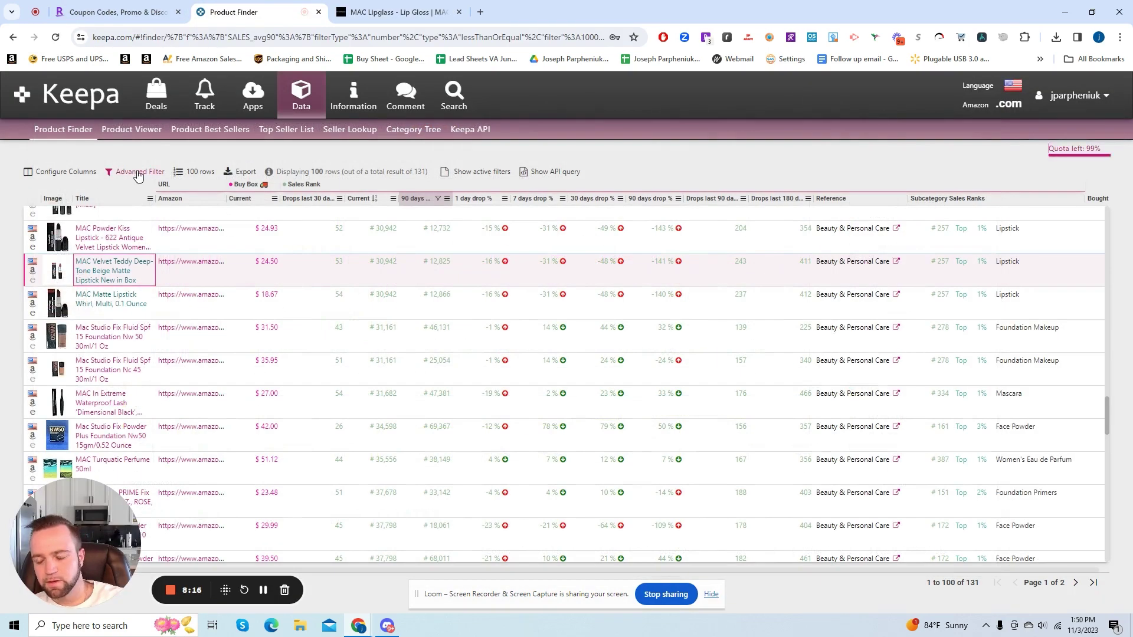
left_click(138, 171)
scroll(283, 330, "down", 15)
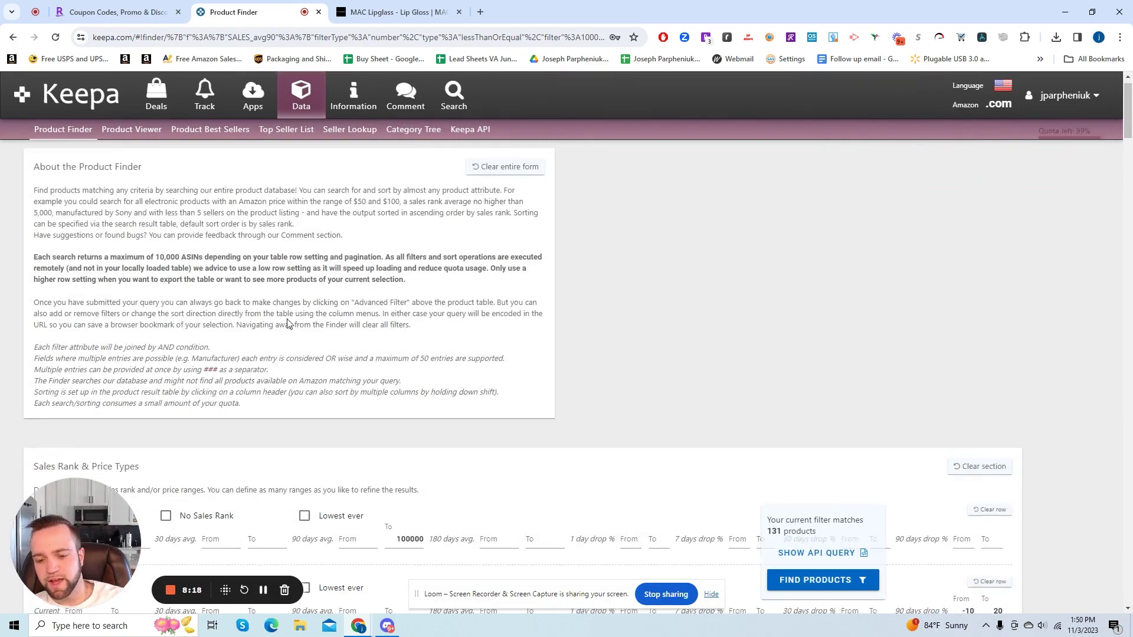
scroll(272, 354, "down", 10)
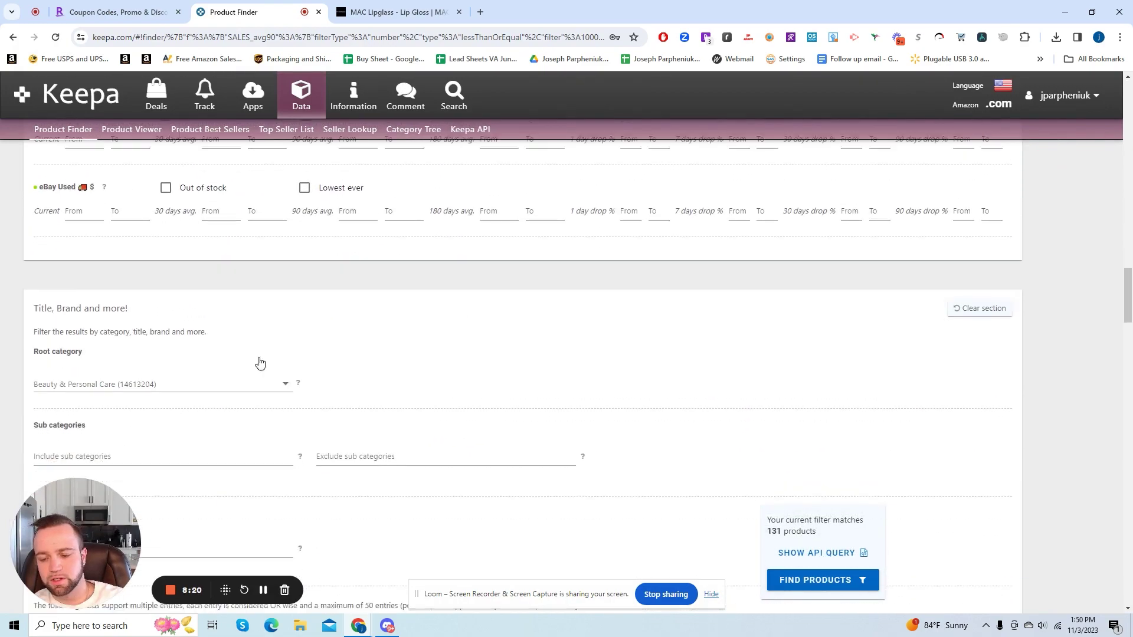
left_click(344, 7)
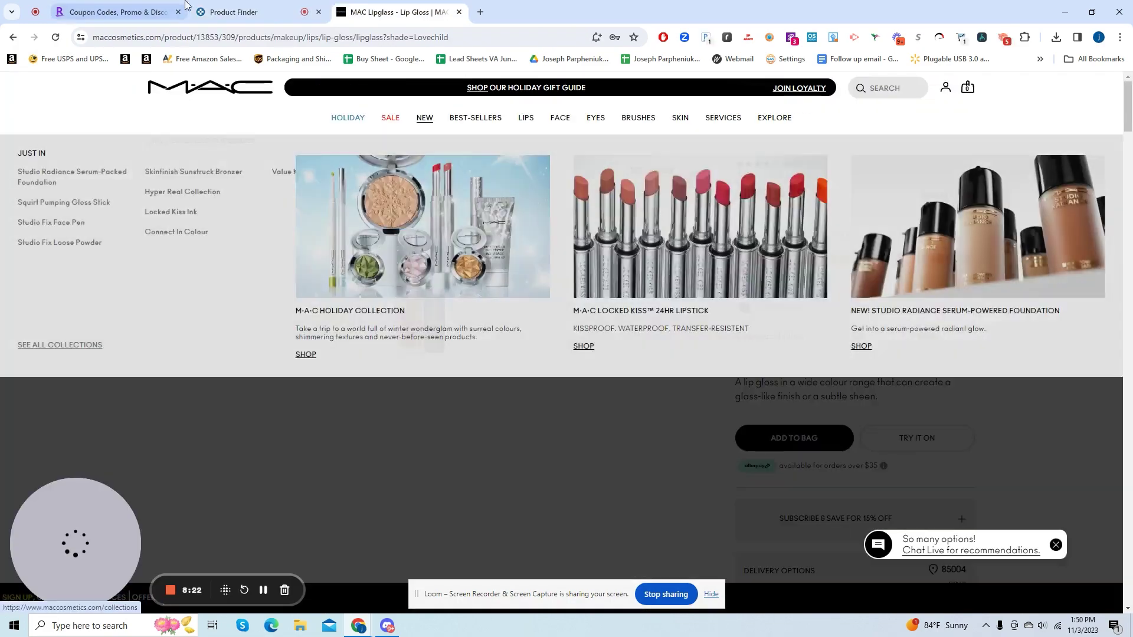
left_click(237, 12)
scroll(106, 330, "up", 2)
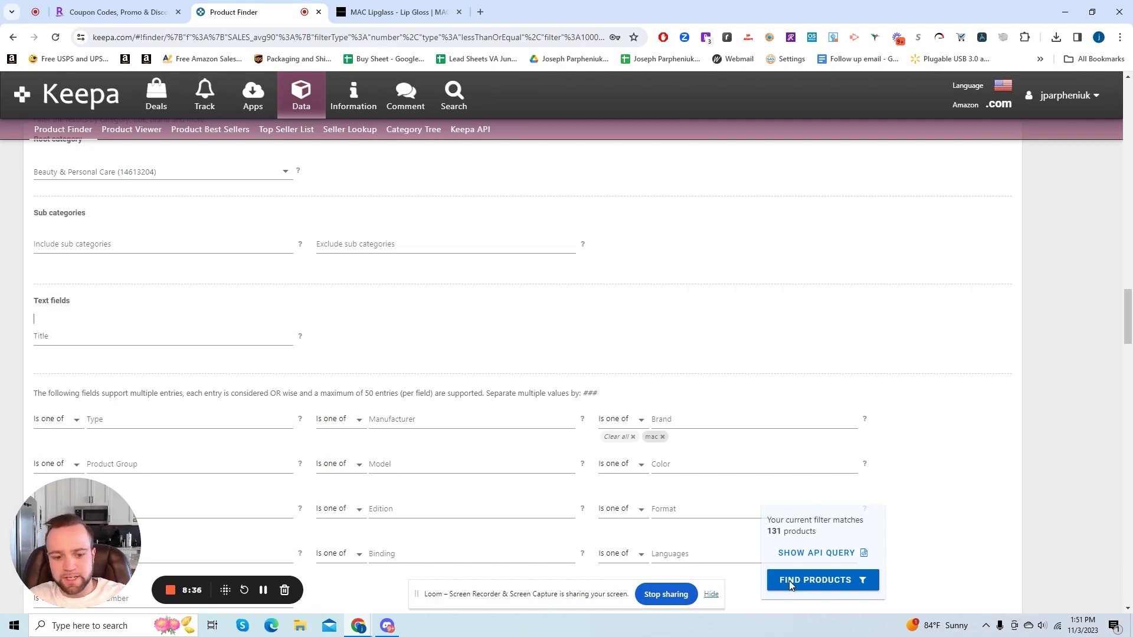
- Run the Product Finder search for brand mac and browse the results table
left_click(826, 582)
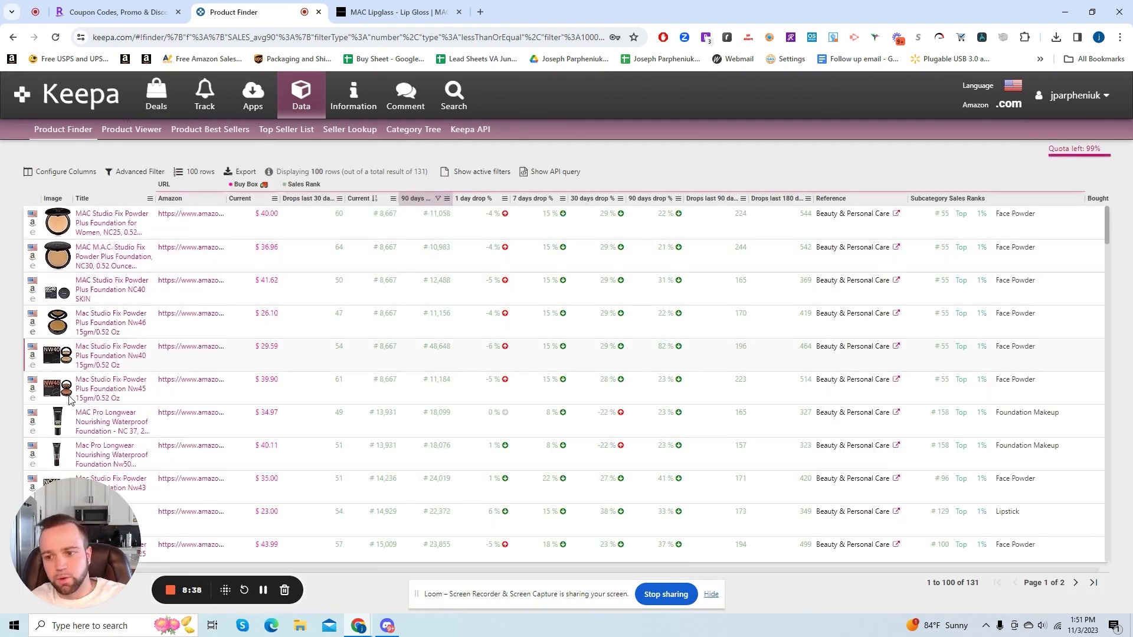
scroll(88, 381, "down", 5)
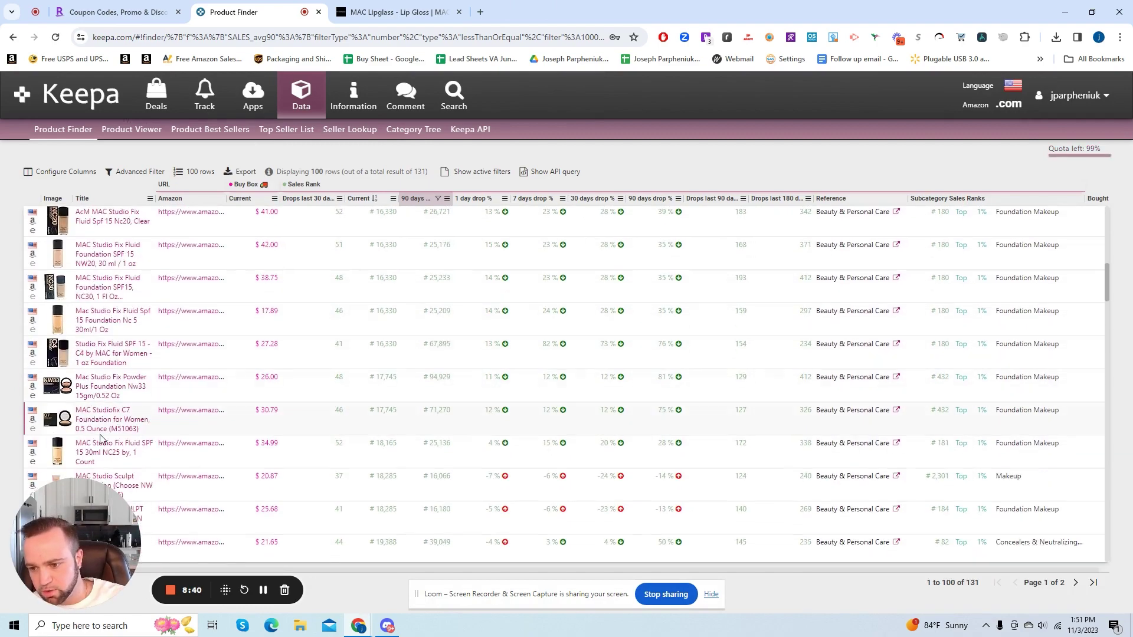
scroll(100, 438, "up", 8)
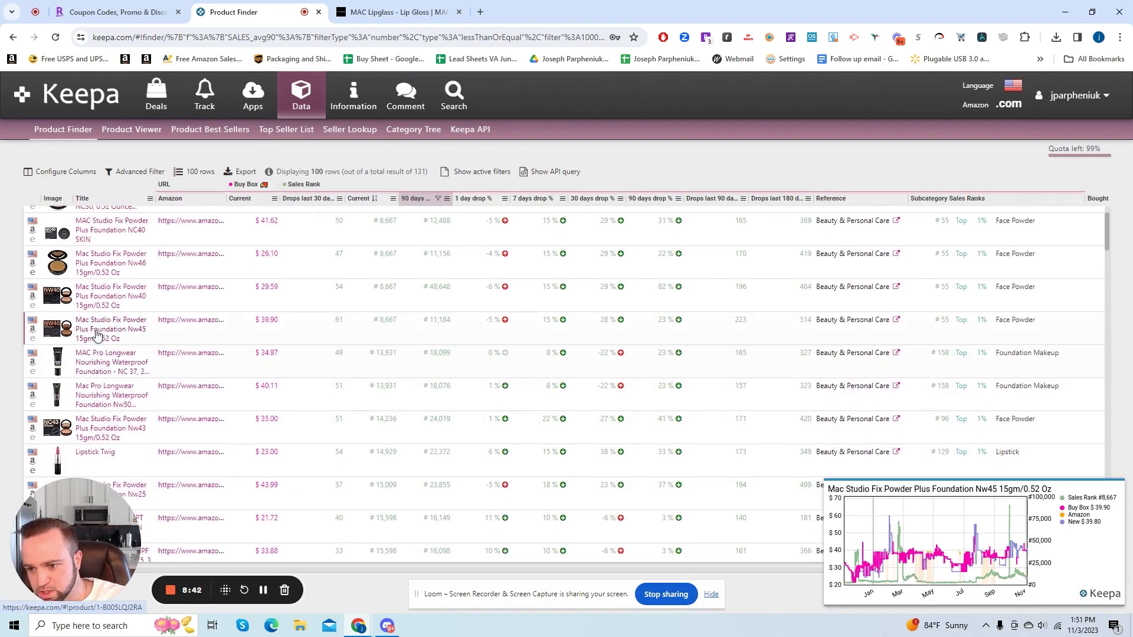
scroll(96, 335, "down", 10)
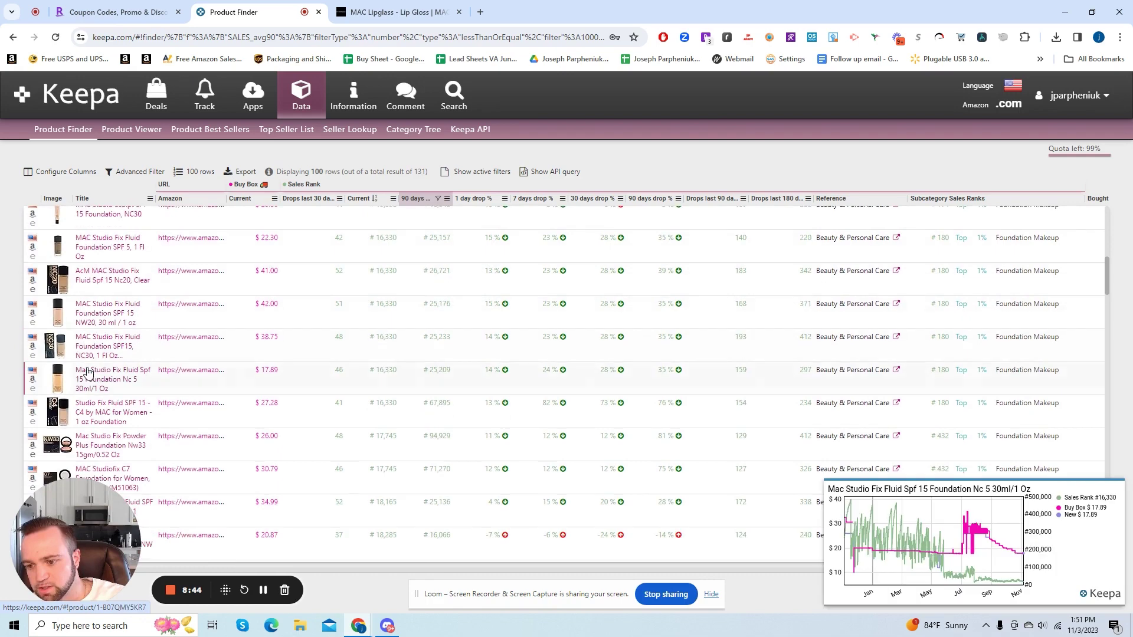
scroll(86, 375, "down", 5)
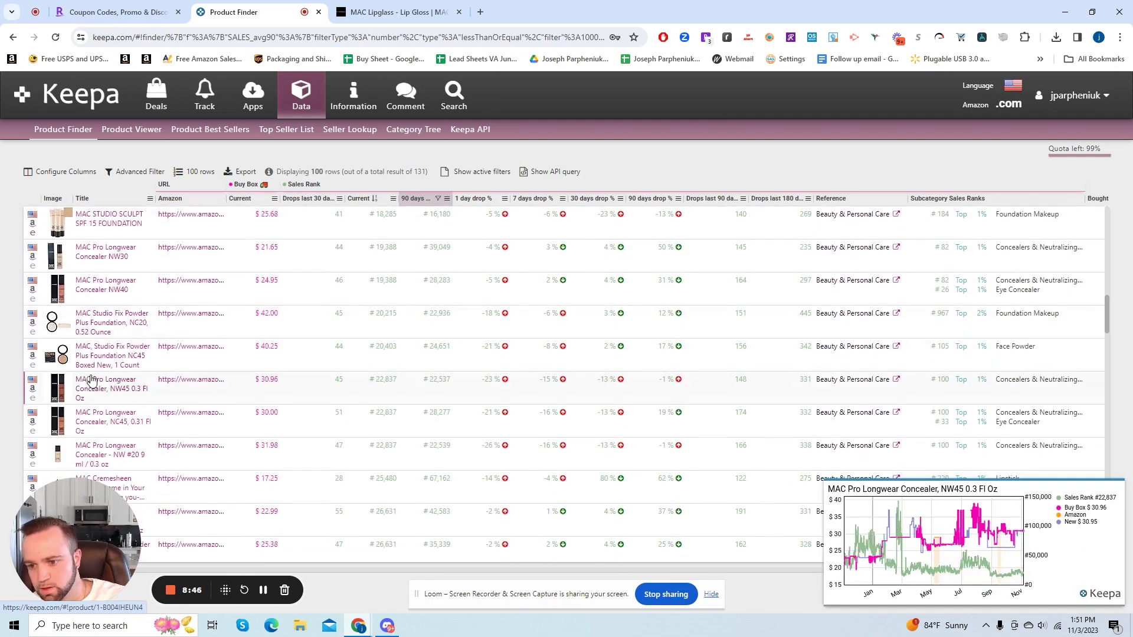
scroll(101, 390, "down", 2)
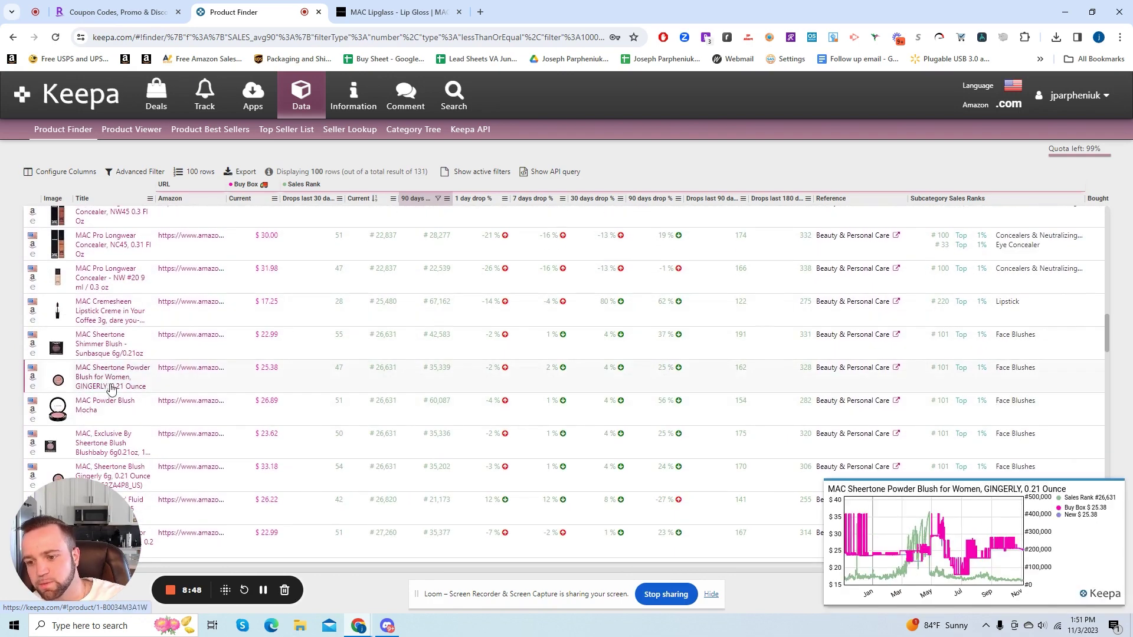
scroll(116, 397, "down", 2)
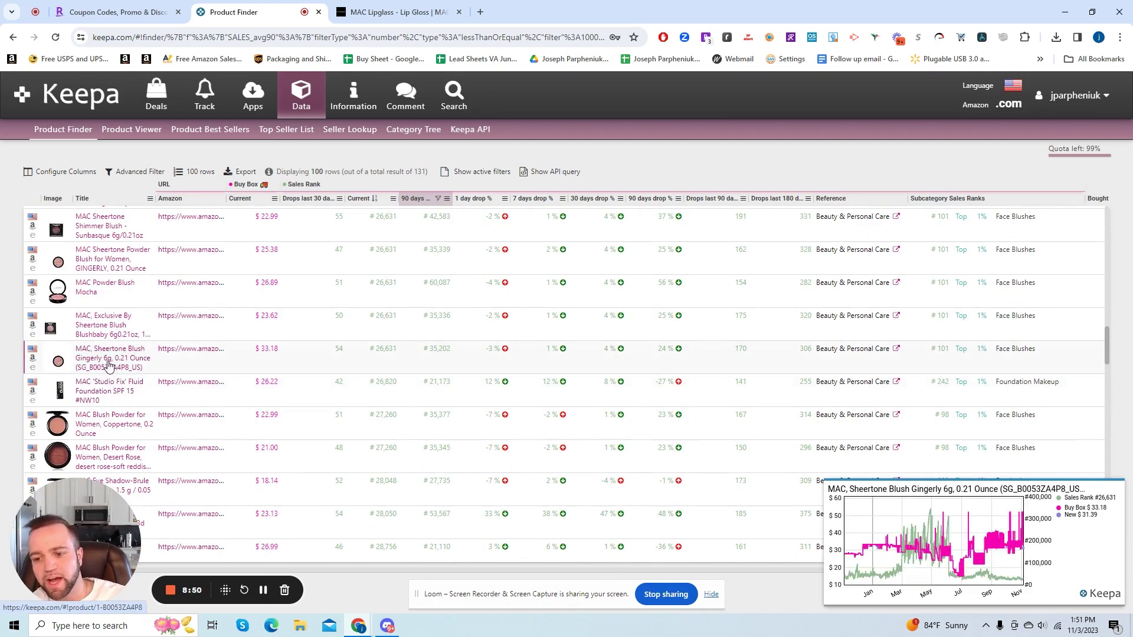
scroll(106, 363, "up", 3)
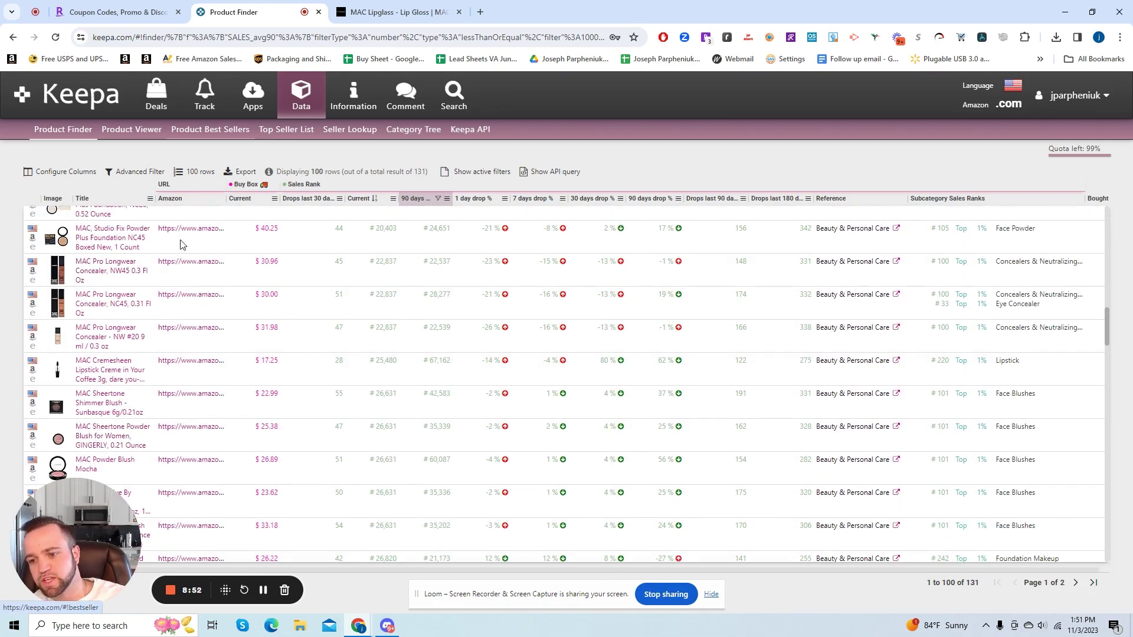
scroll(132, 367, "down", 2)
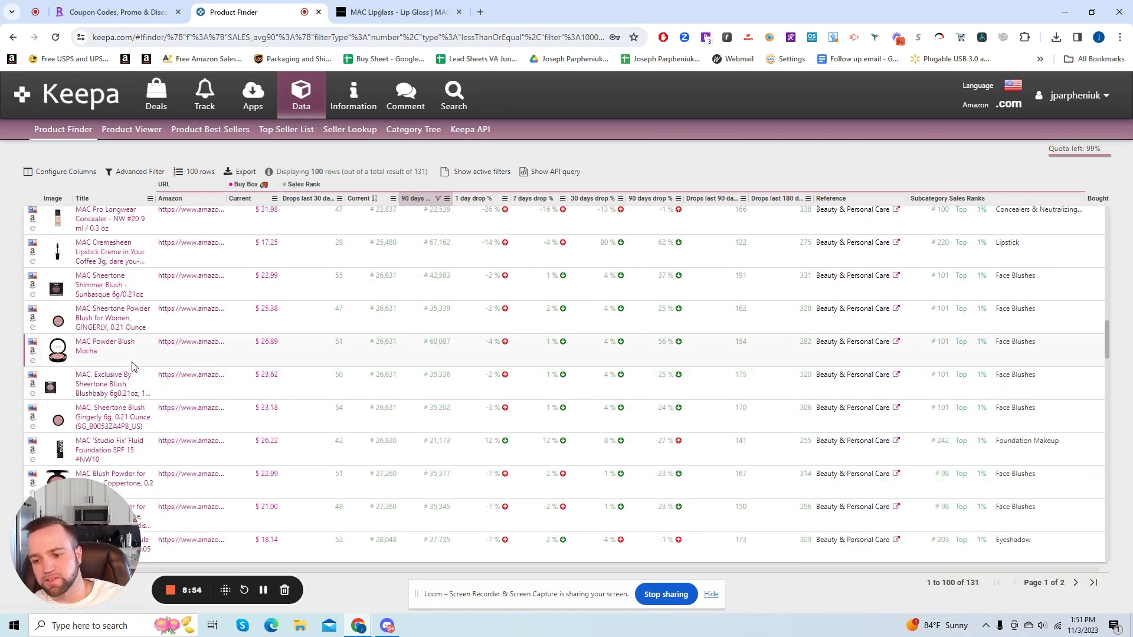
- Compare the Keepa results against the MAC Lipglass page
left_click(423, 4)
left_click(260, 12)
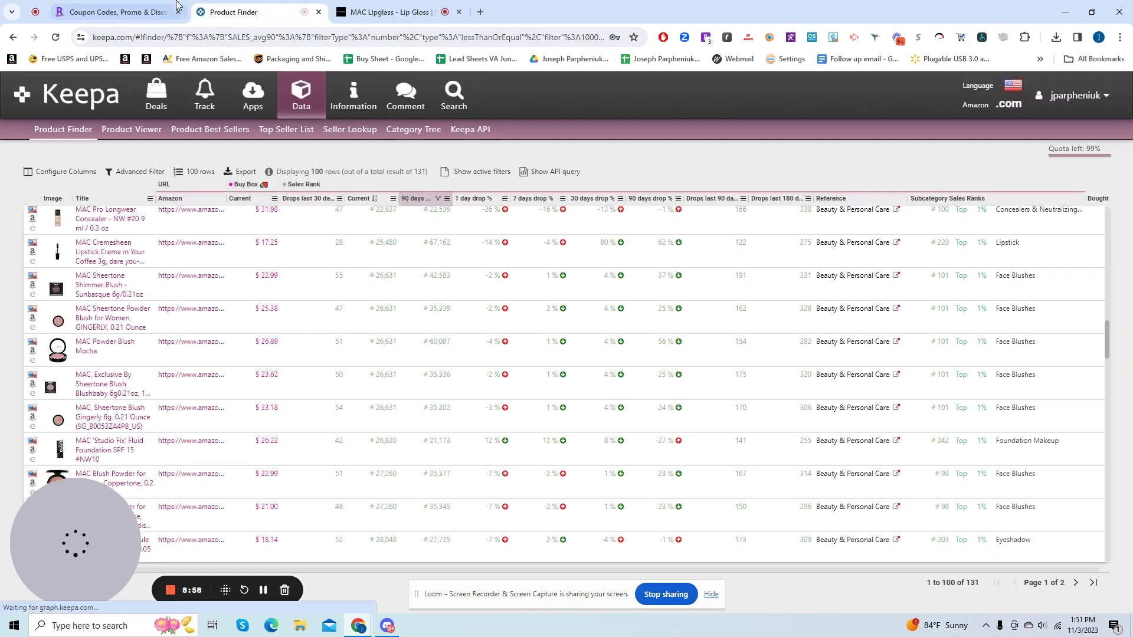
left_click(411, 13)
left_click(248, 17)
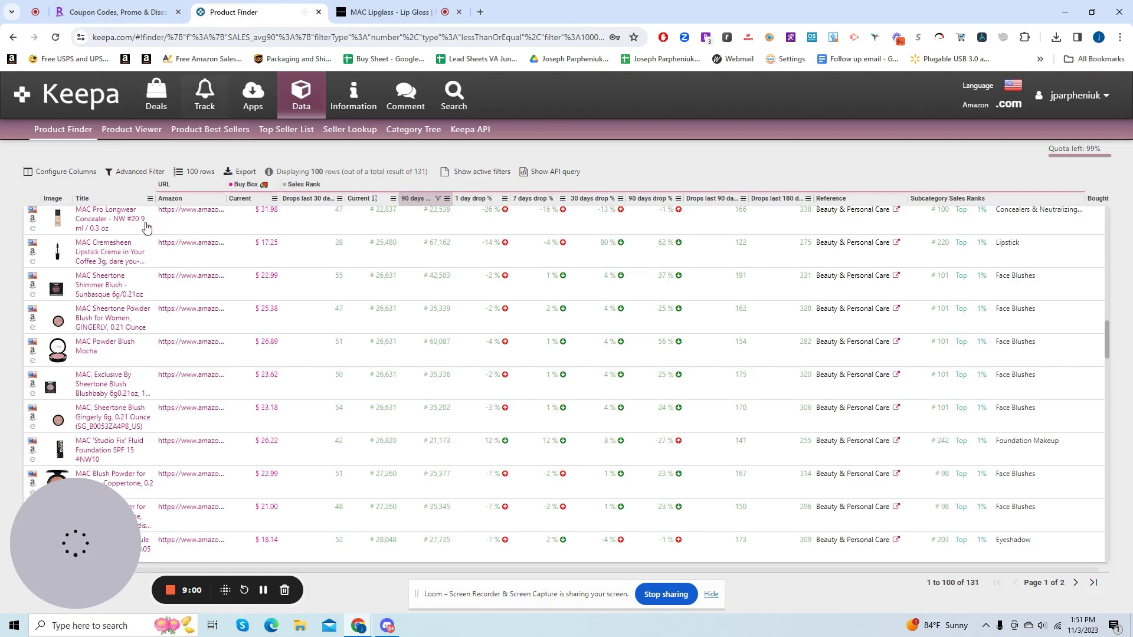
left_click(401, 11)
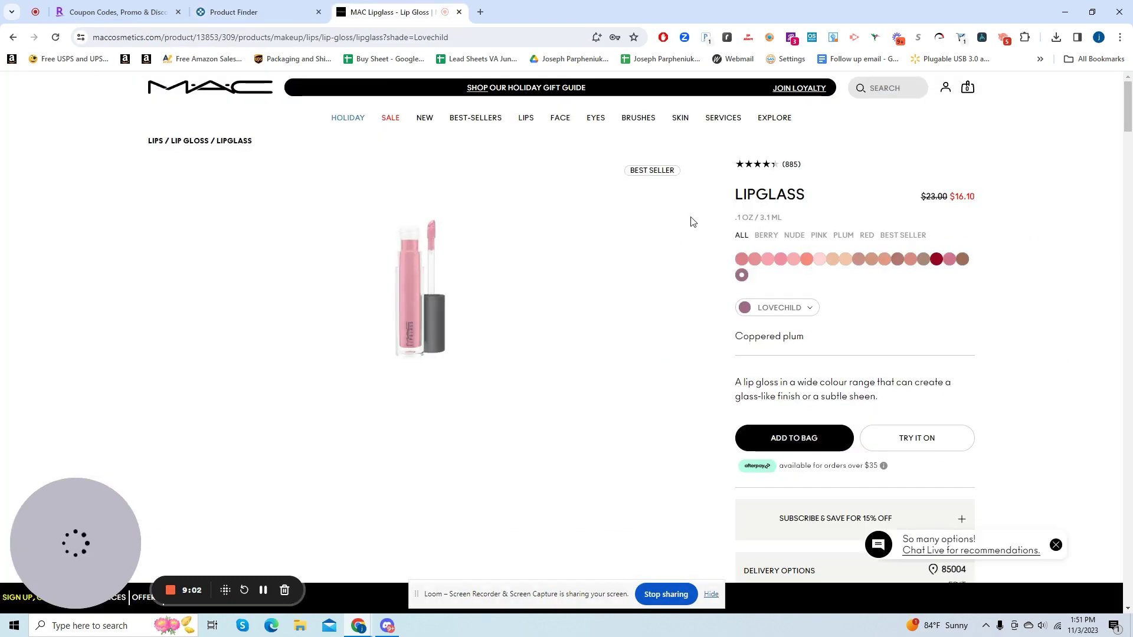
left_click(254, 12)
- Open the Mac Lipglass PRRR 3.1 ML product, with Buy Box and New at $23.00
scroll(126, 355, "up", 3)
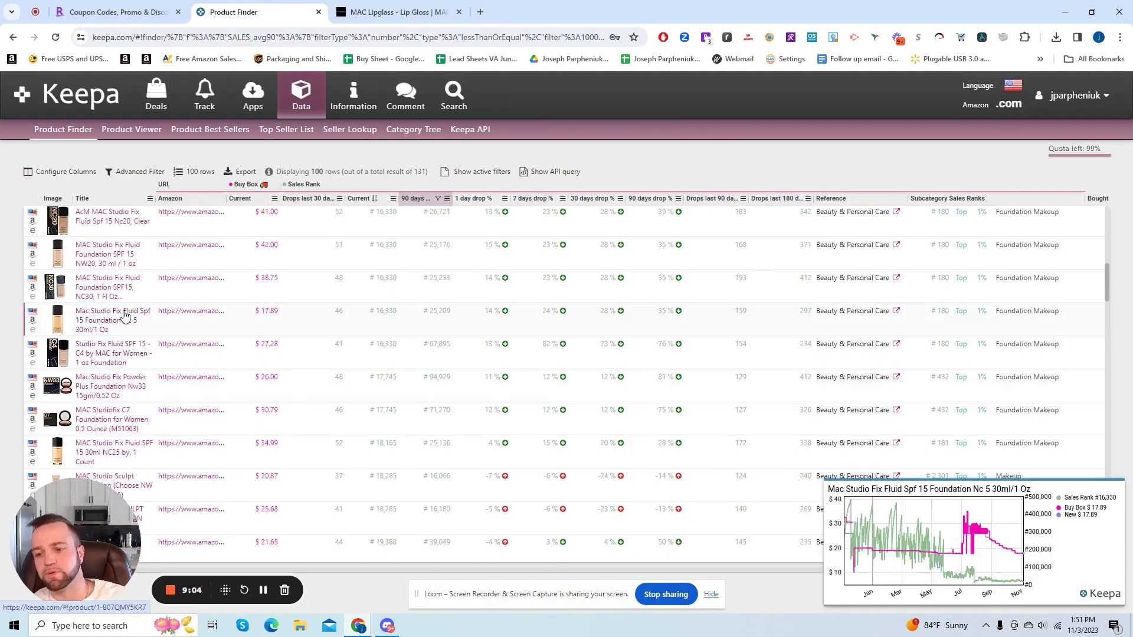
scroll(124, 315, "up", 5)
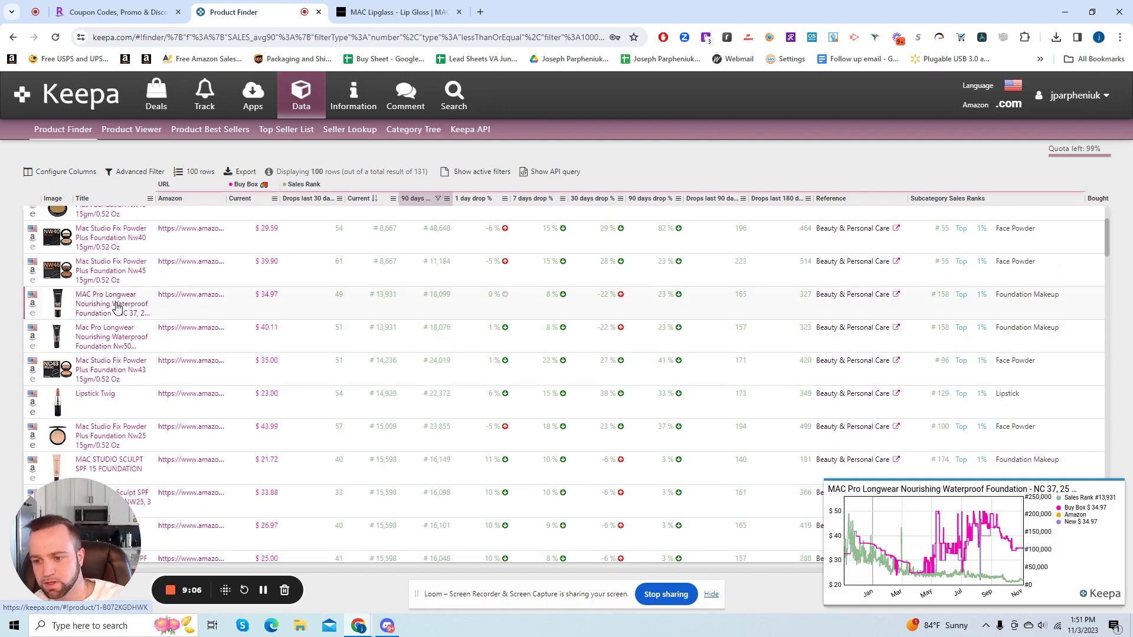
scroll(116, 313, "up", 2)
scroll(115, 331, "down", 5)
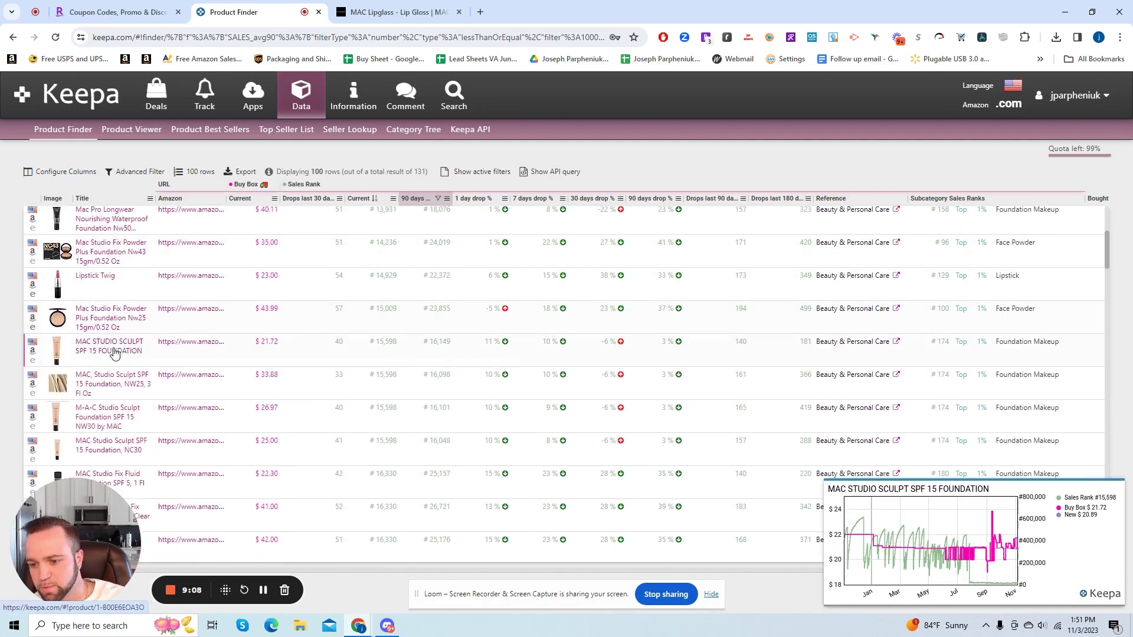
scroll(114, 350, "down", 8)
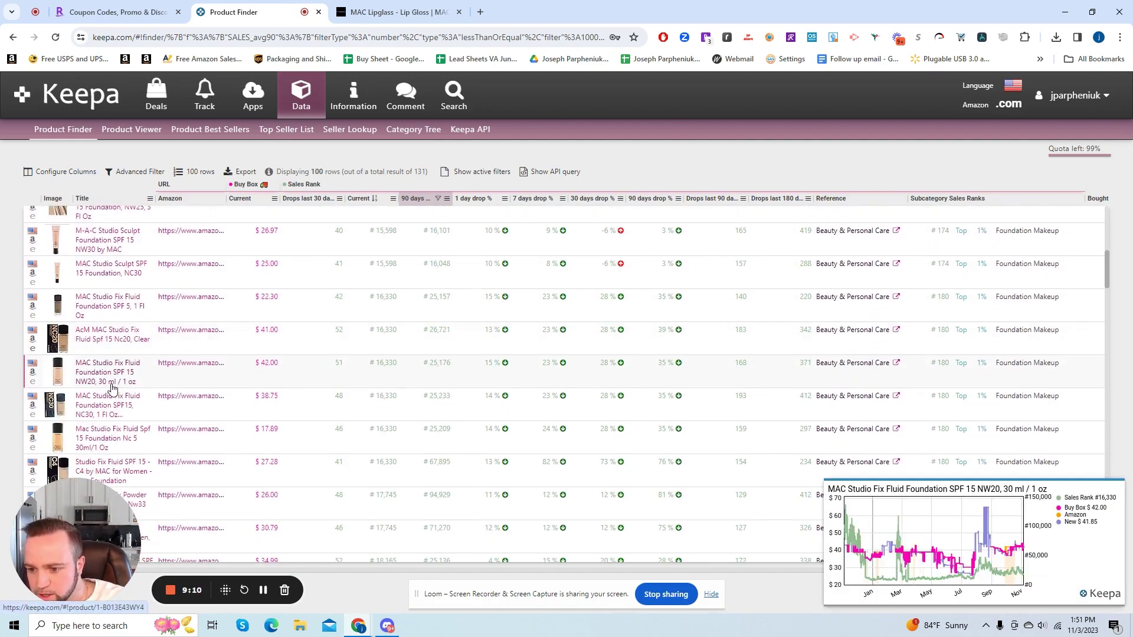
scroll(113, 386, "down", 5)
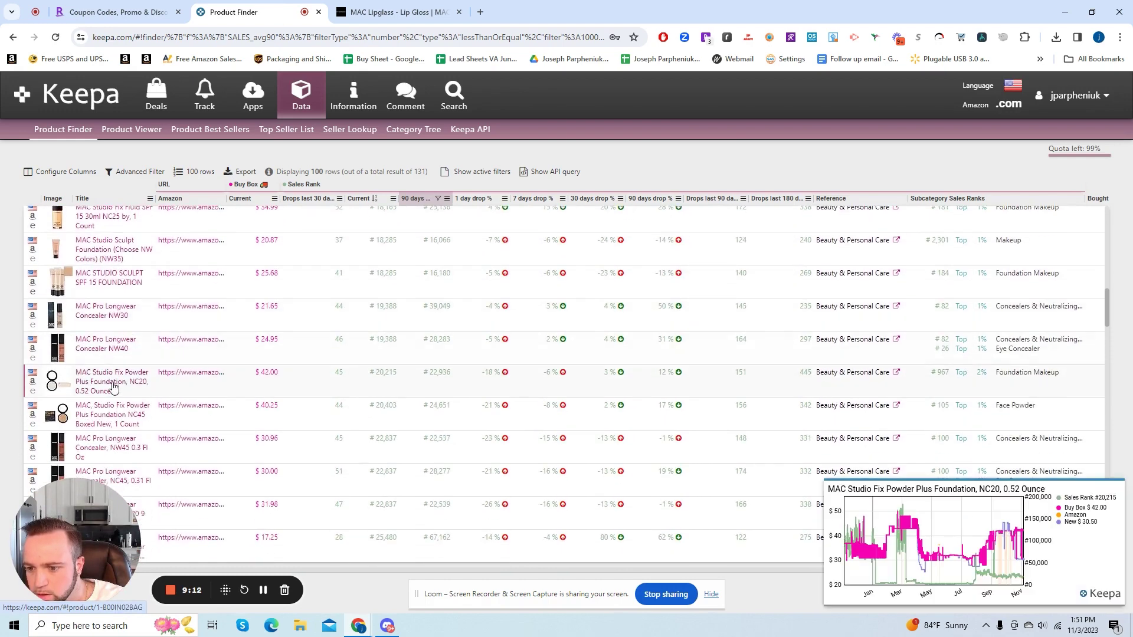
scroll(114, 381, "down", 5)
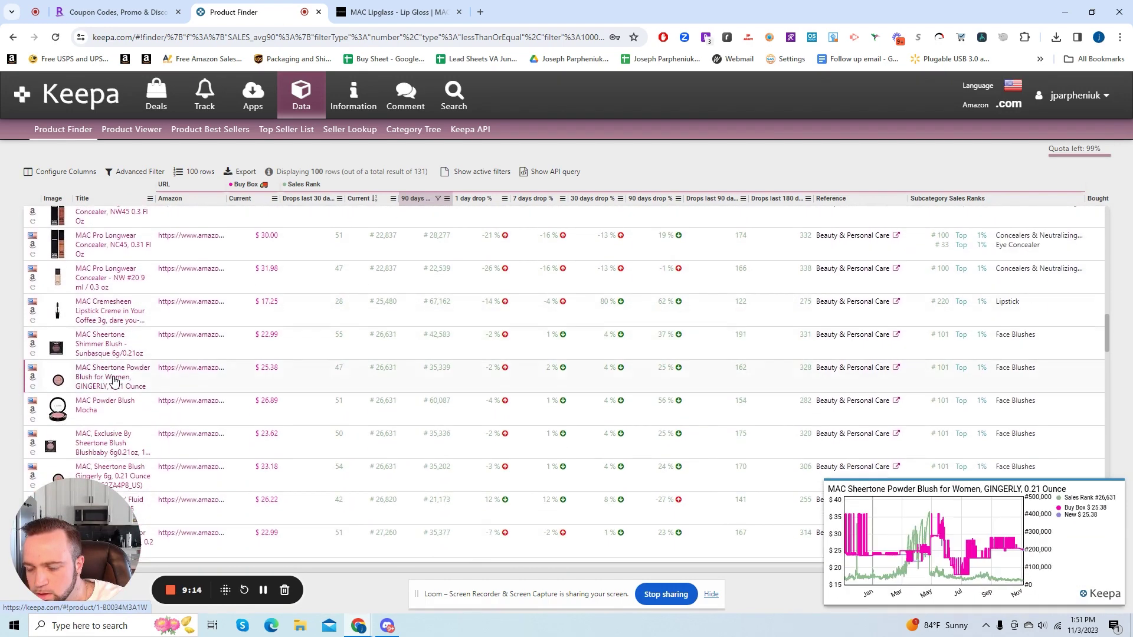
scroll(114, 381, "down", 2)
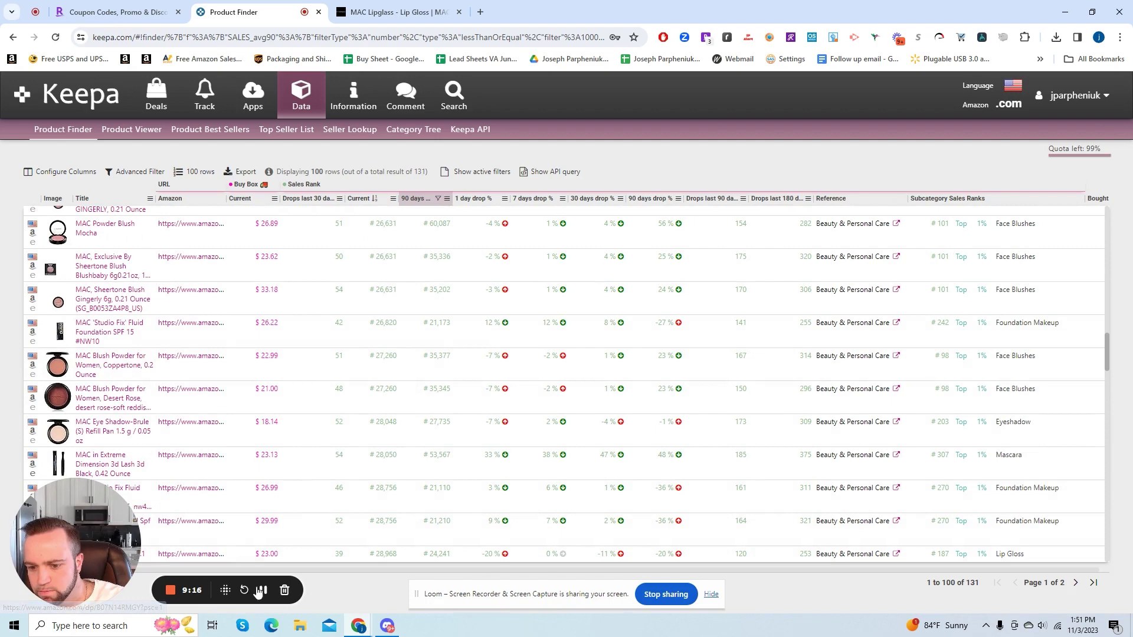
scroll(147, 331, "down", 4)
left_click(147, 331)
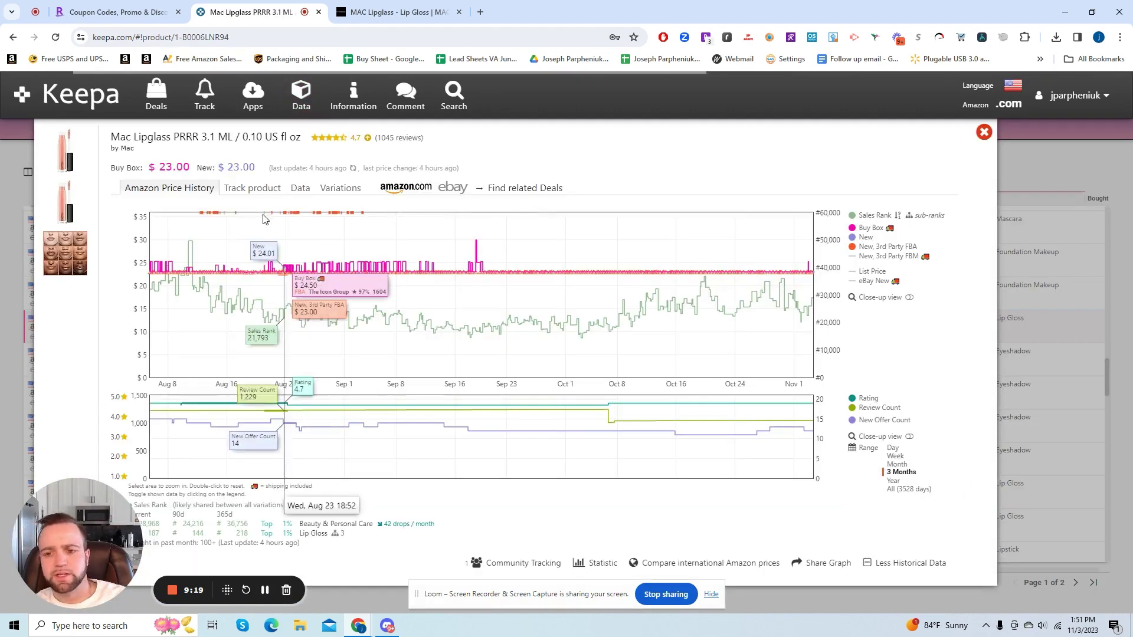
- Open the Amazon PRRR listing, then set the MAC Lipglass shade to Prrr at $23.00
left_click(420, 189)
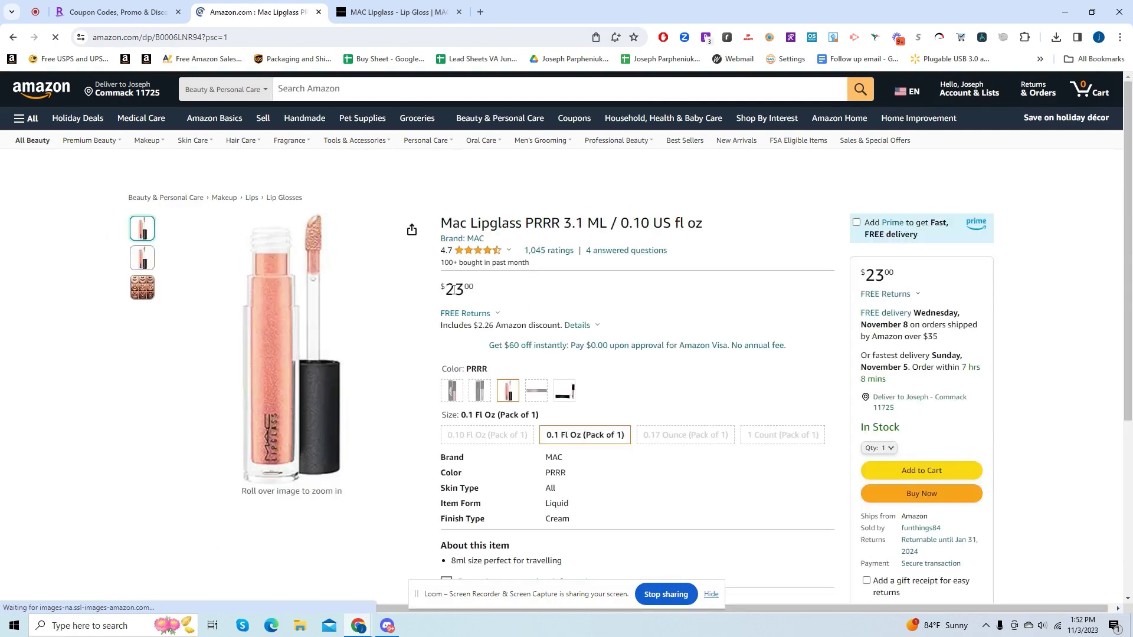
left_click(423, 6)
left_click(780, 313)
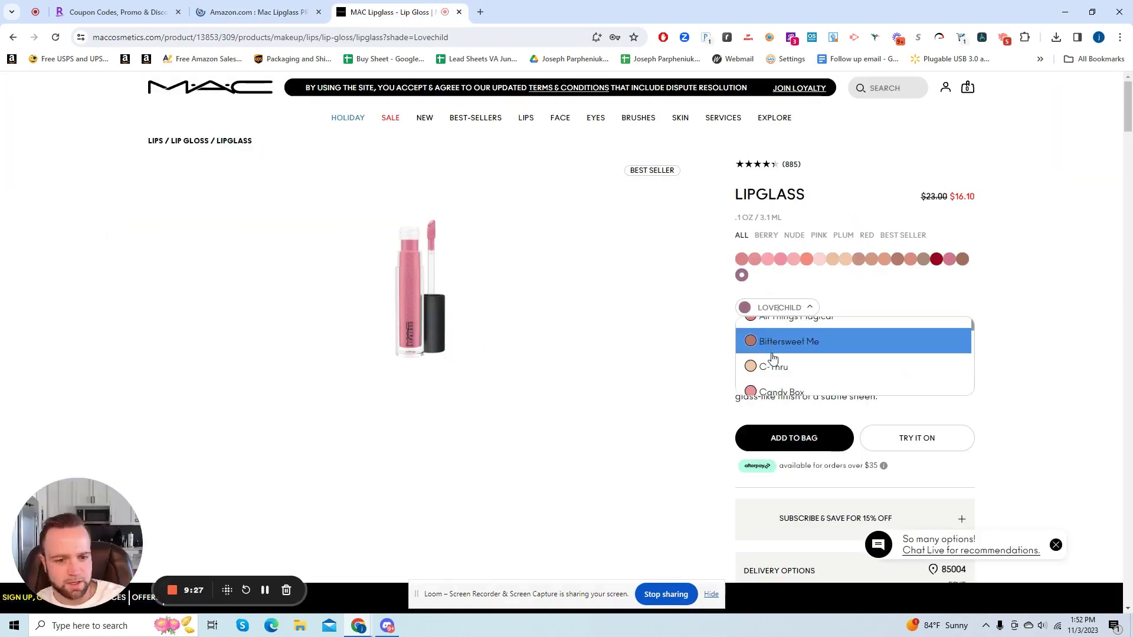
scroll(770, 363, "down", 5)
scroll(765, 375, "up", 2)
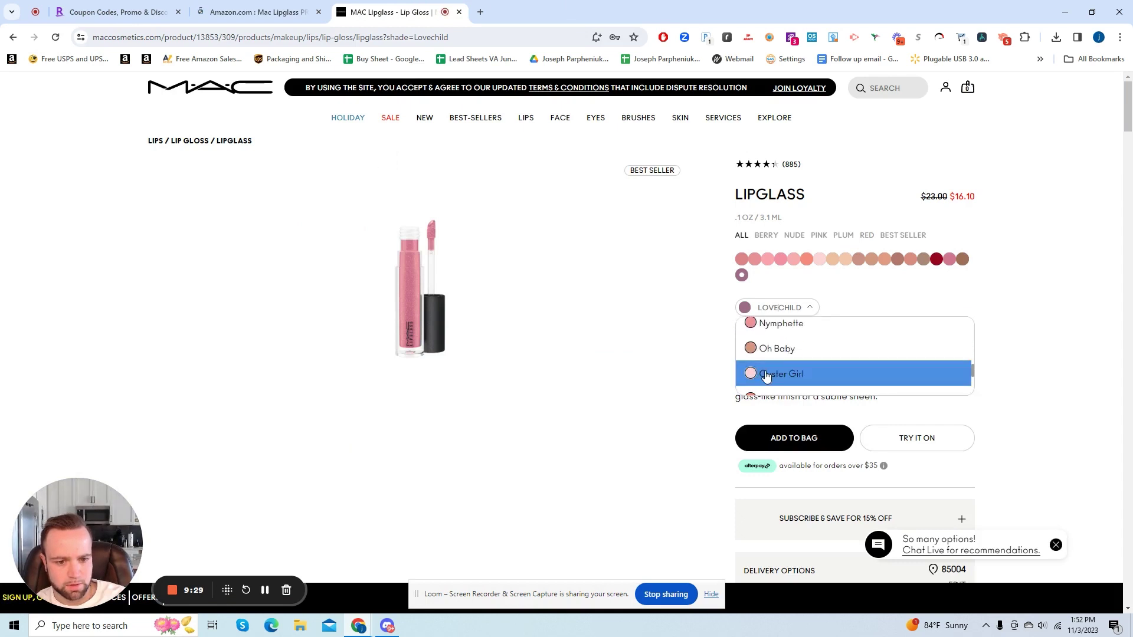
scroll(766, 360, "down", 2)
left_click(768, 349)
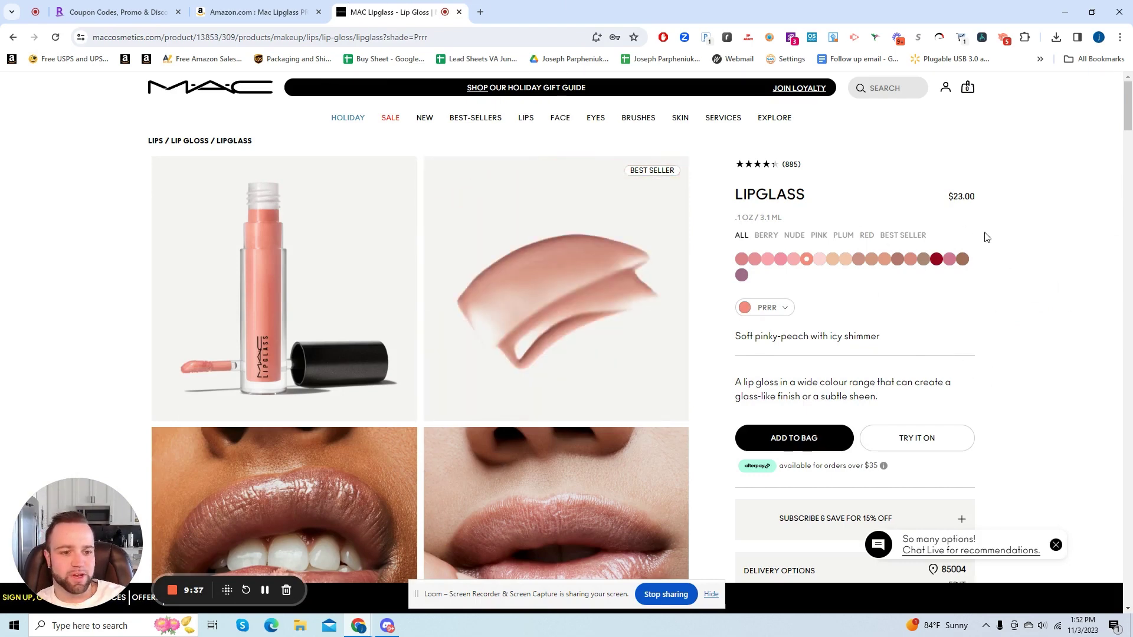
left_click(277, 11)
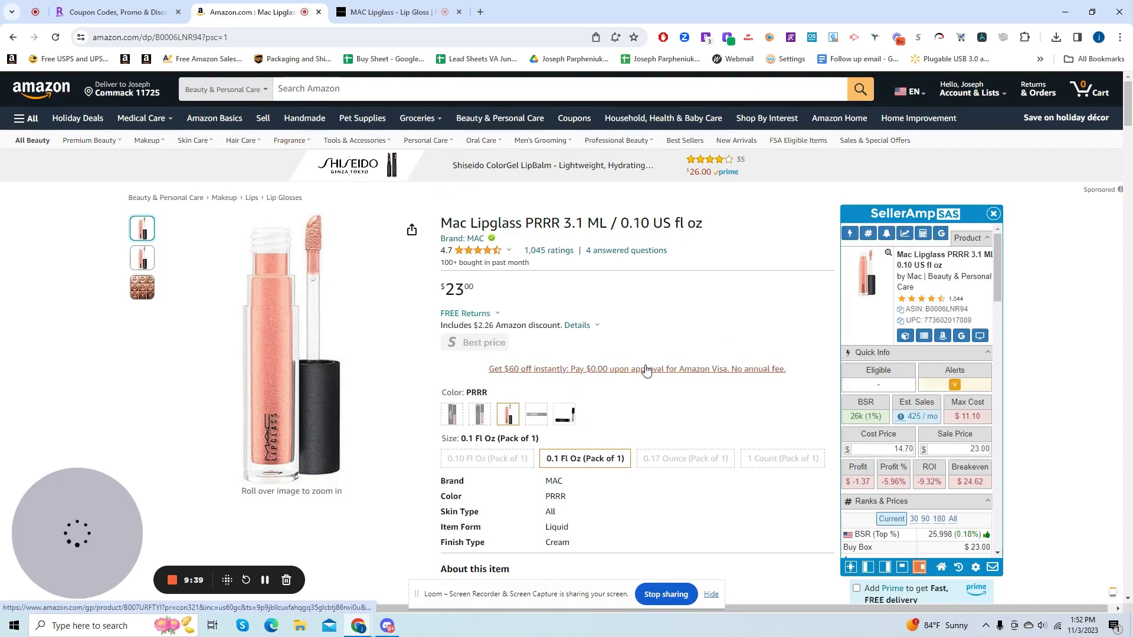
scroll(649, 369, "down", 4)
scroll(709, 265, "down", 6)
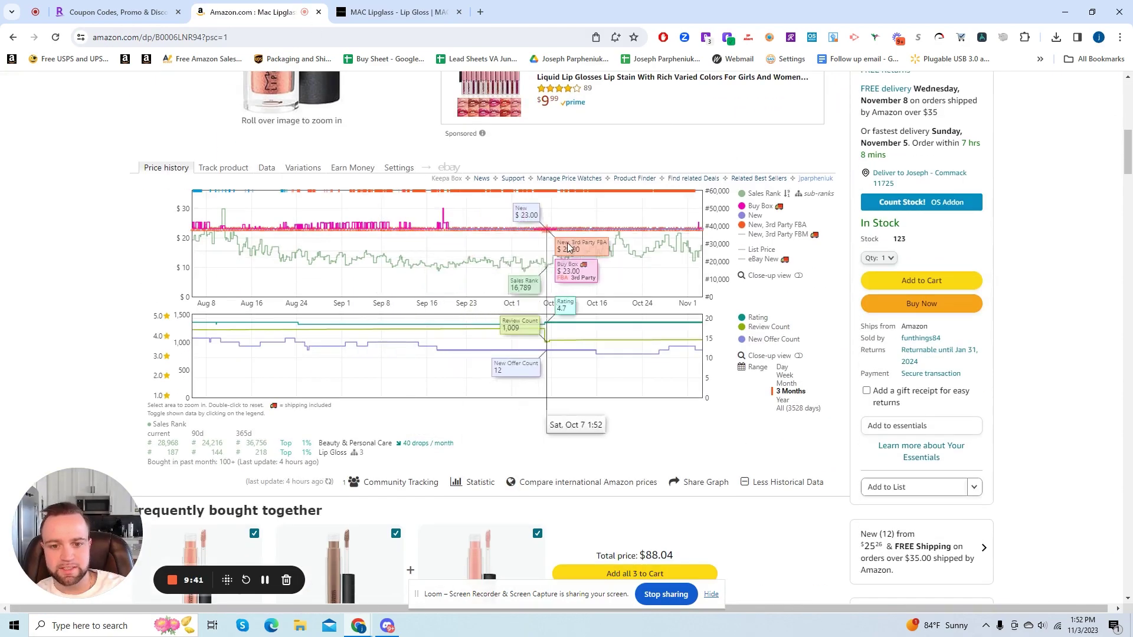
left_click(396, 12)
left_click(283, 12)
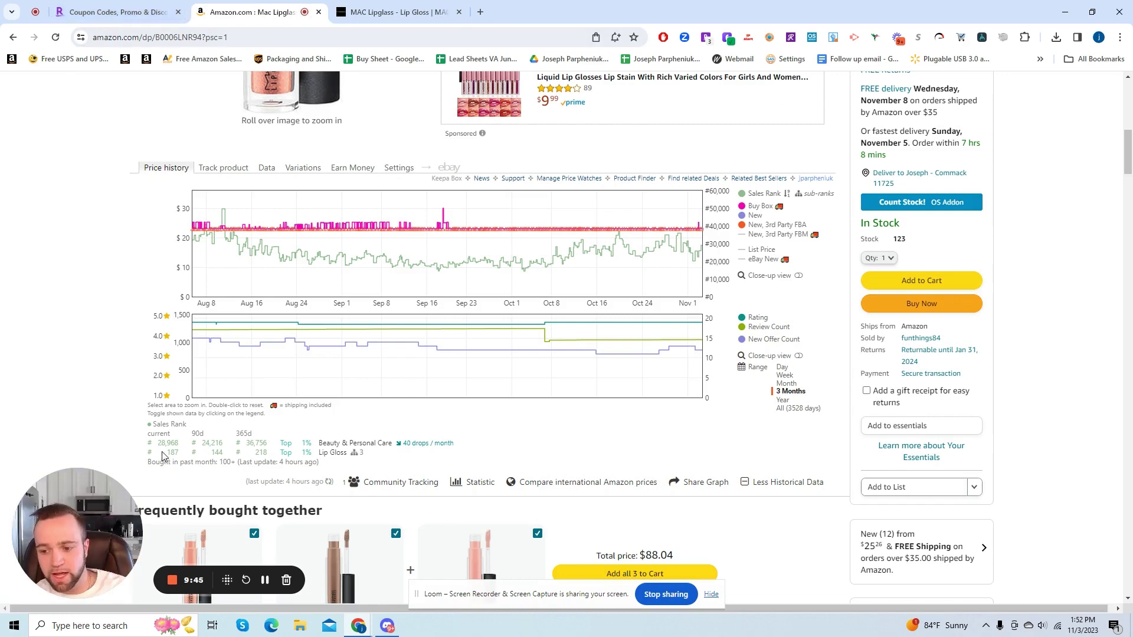
scroll(585, 324, "up", 6)
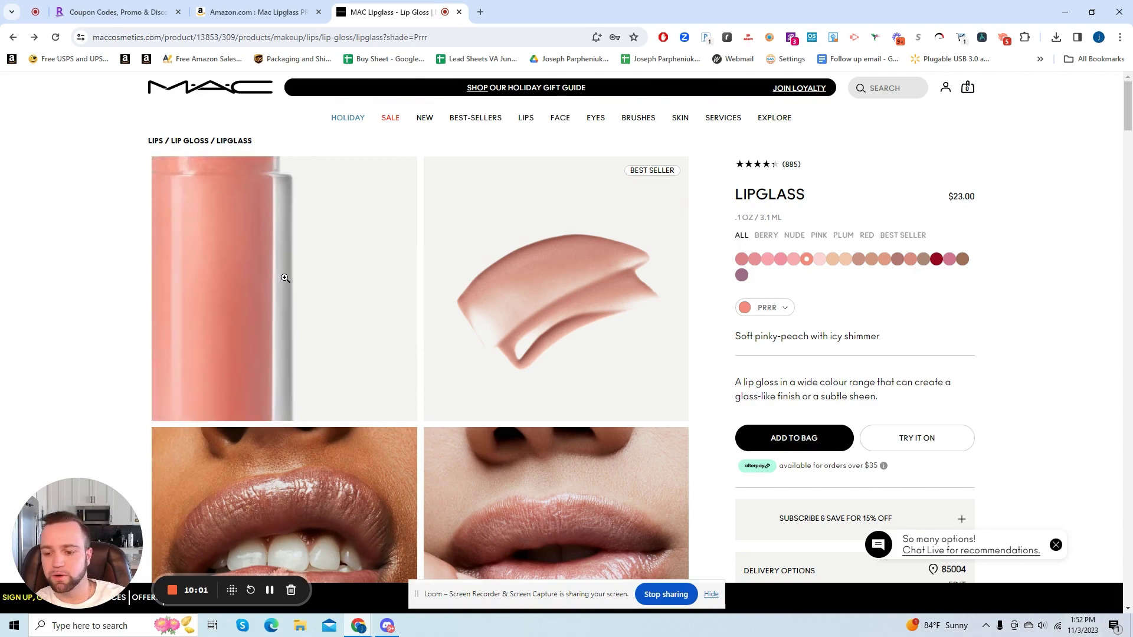
- Check the Rakuten offer of 10% M·A·C Cosmetics cash back
left_click(175, 4)
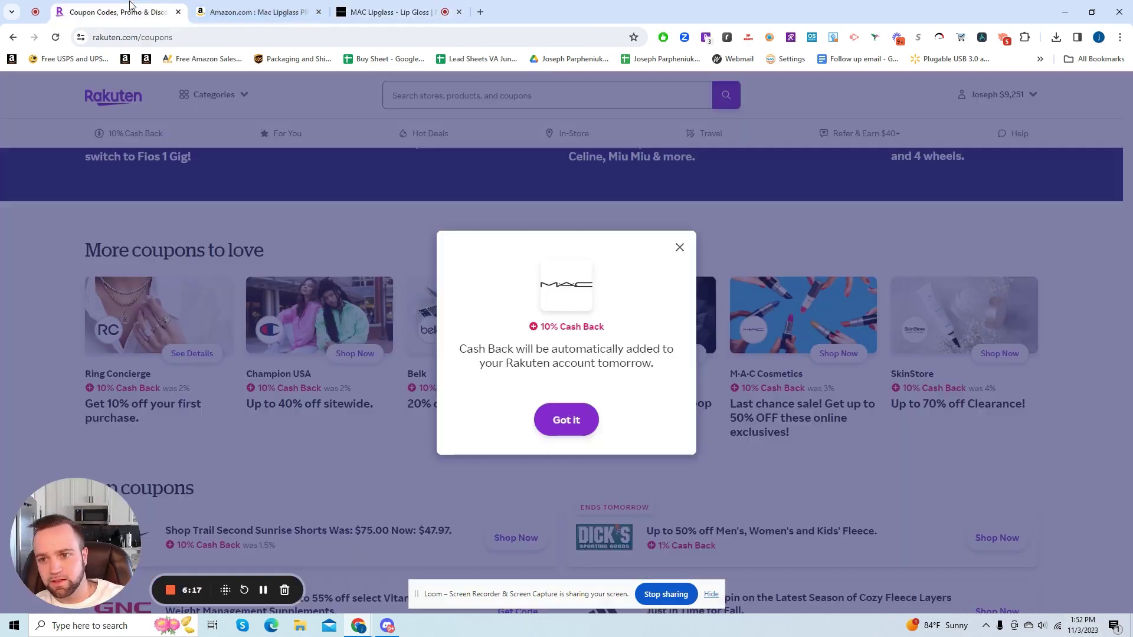